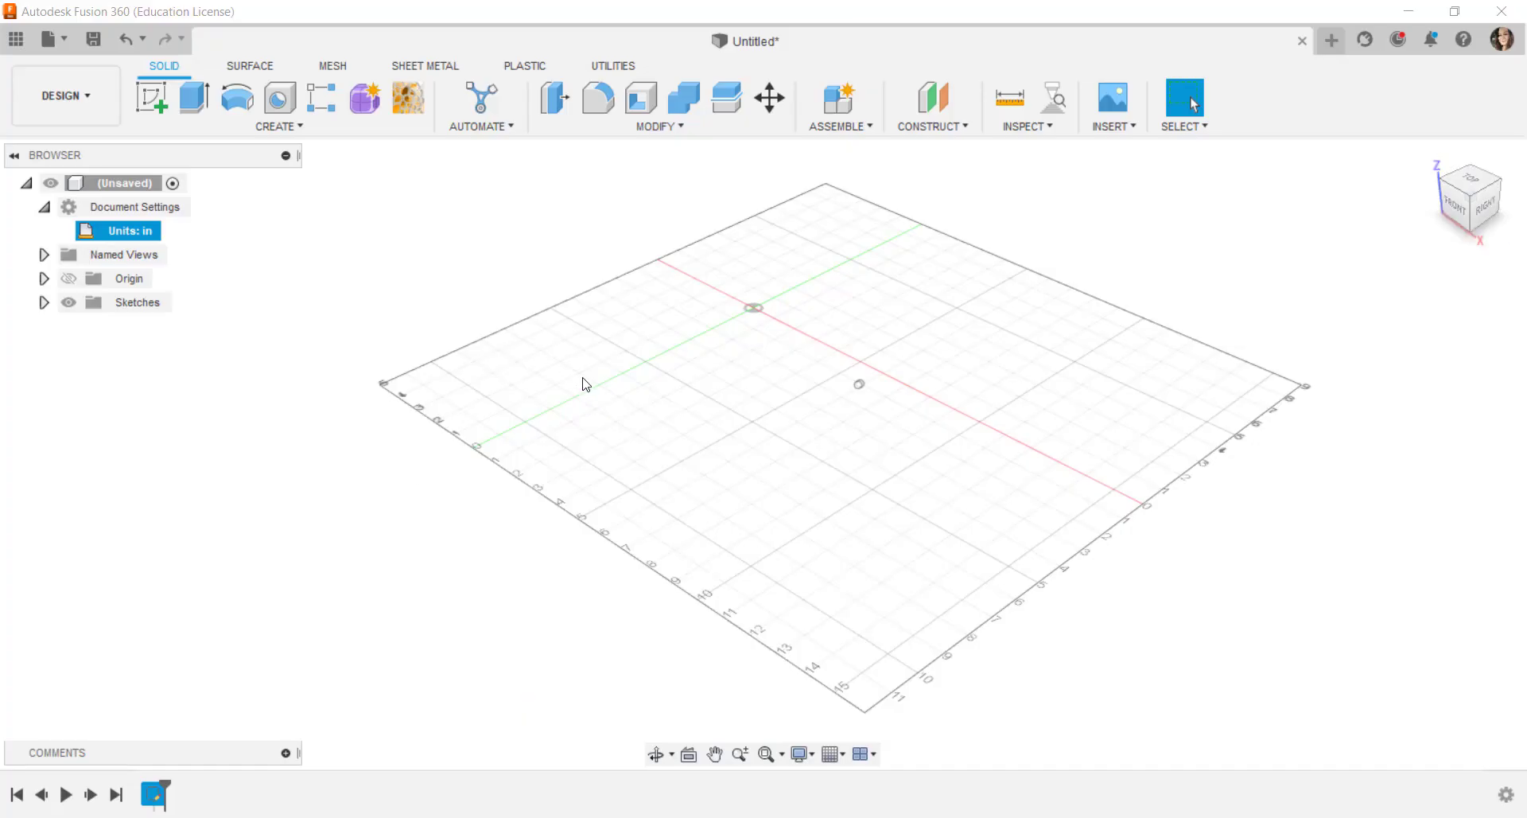
Set the document's active unit type to Inch
scroll(630, 399, "up", 4)
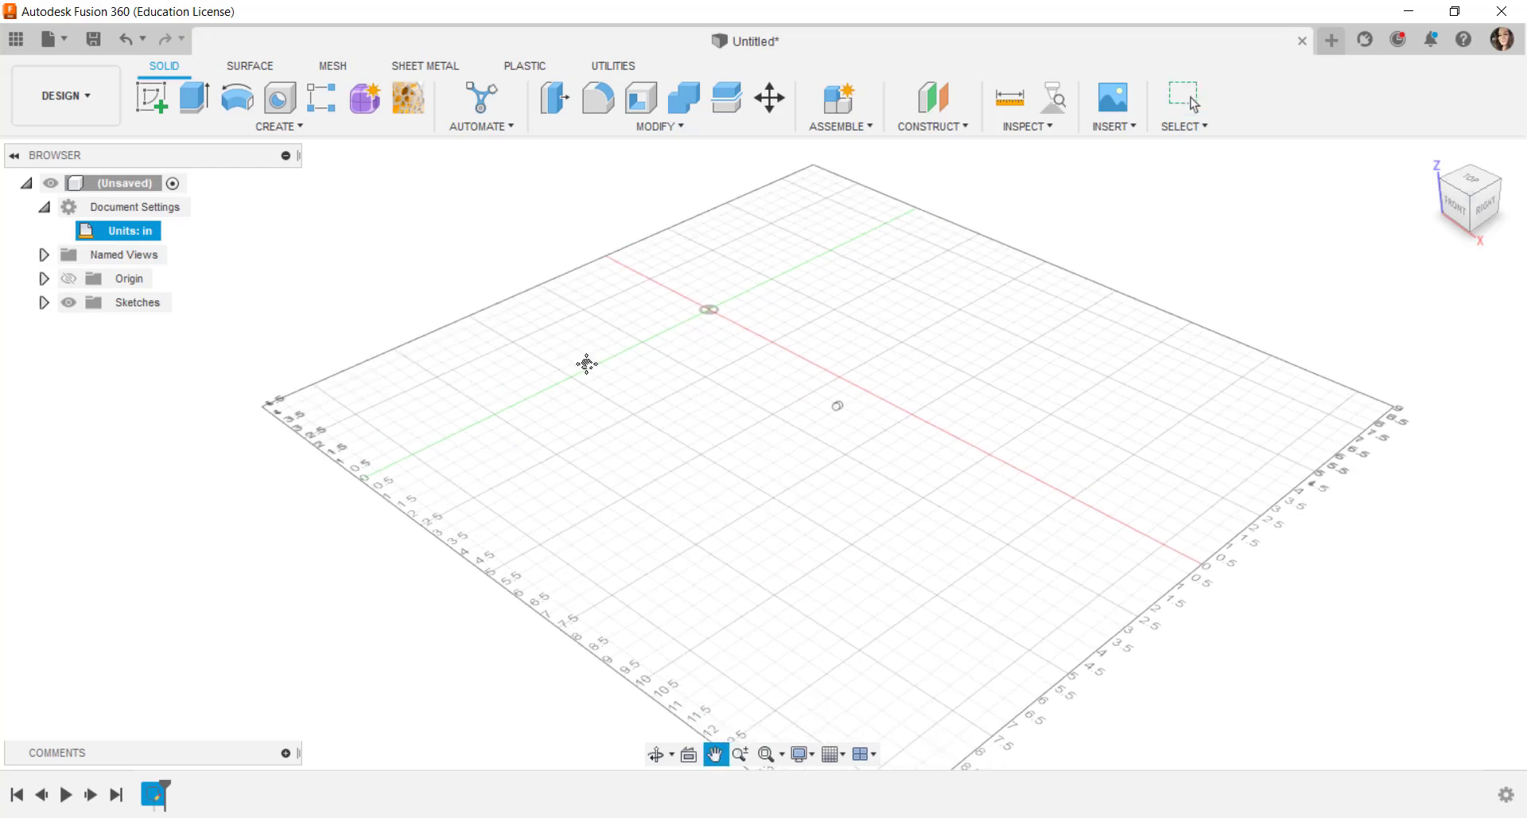
key("Escape")
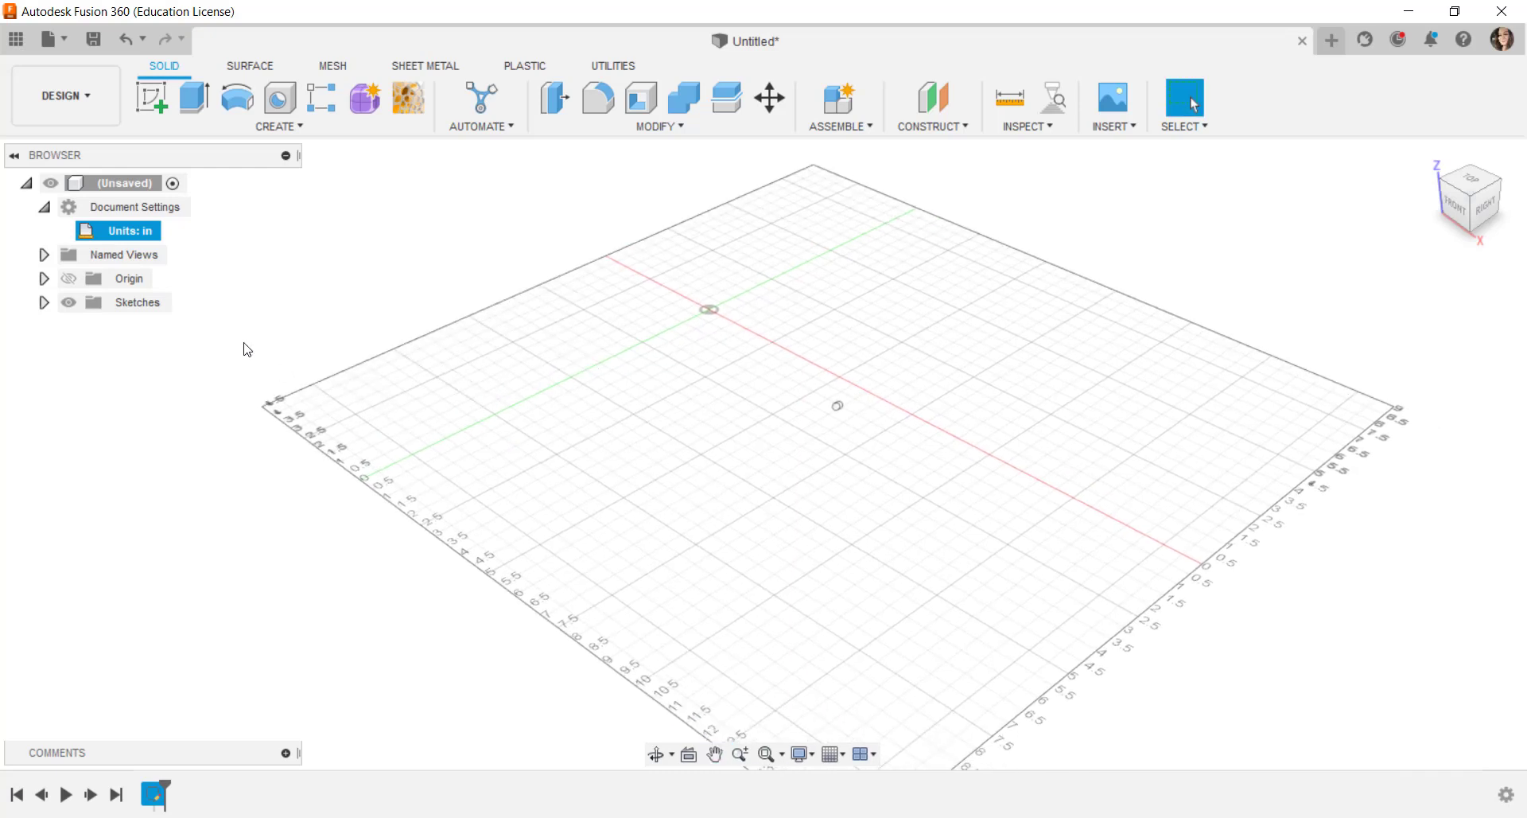
left_click(44, 207)
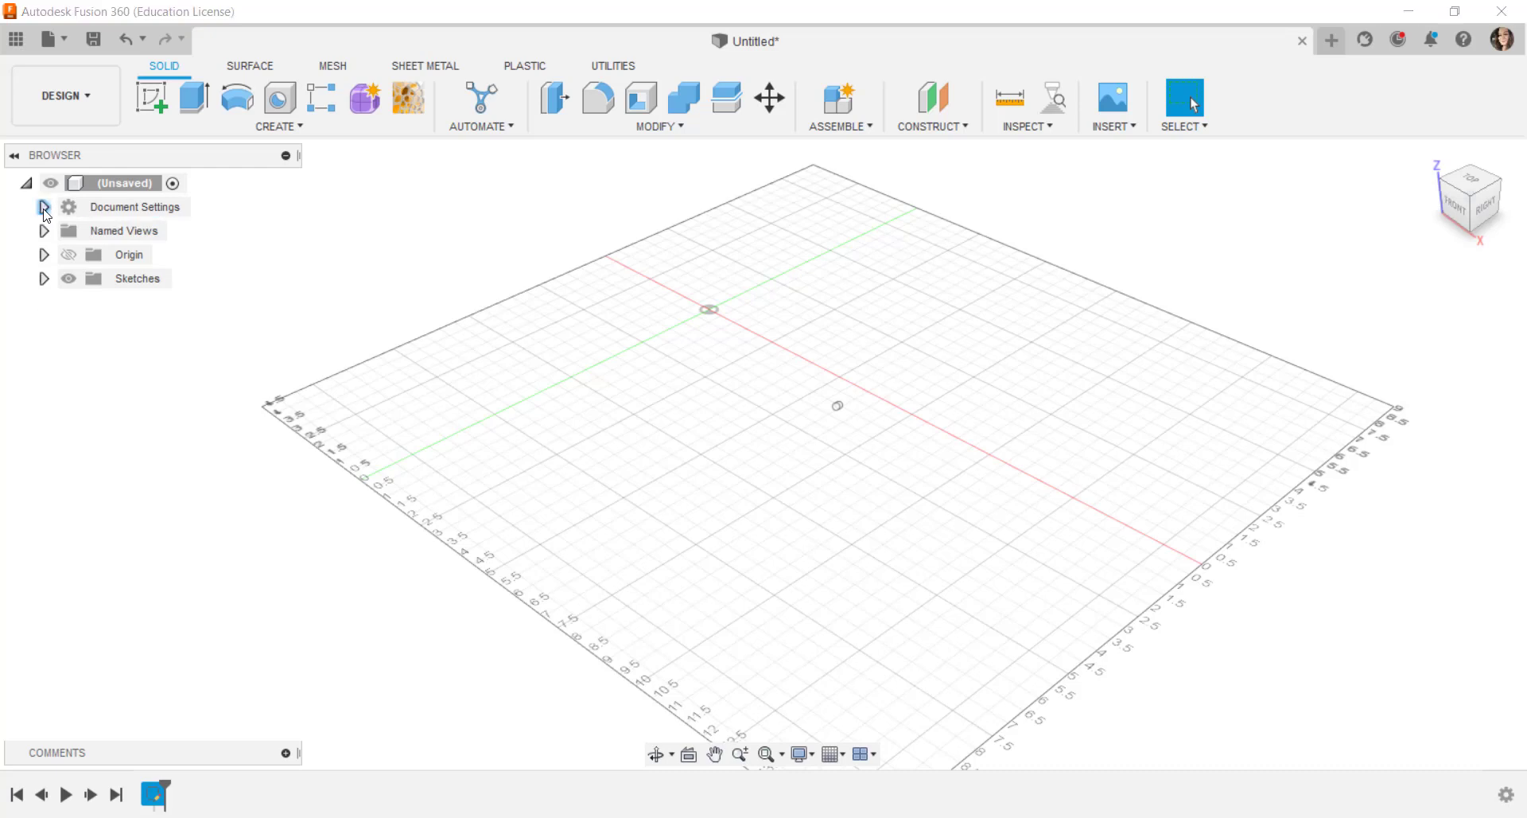
left_click(44, 208)
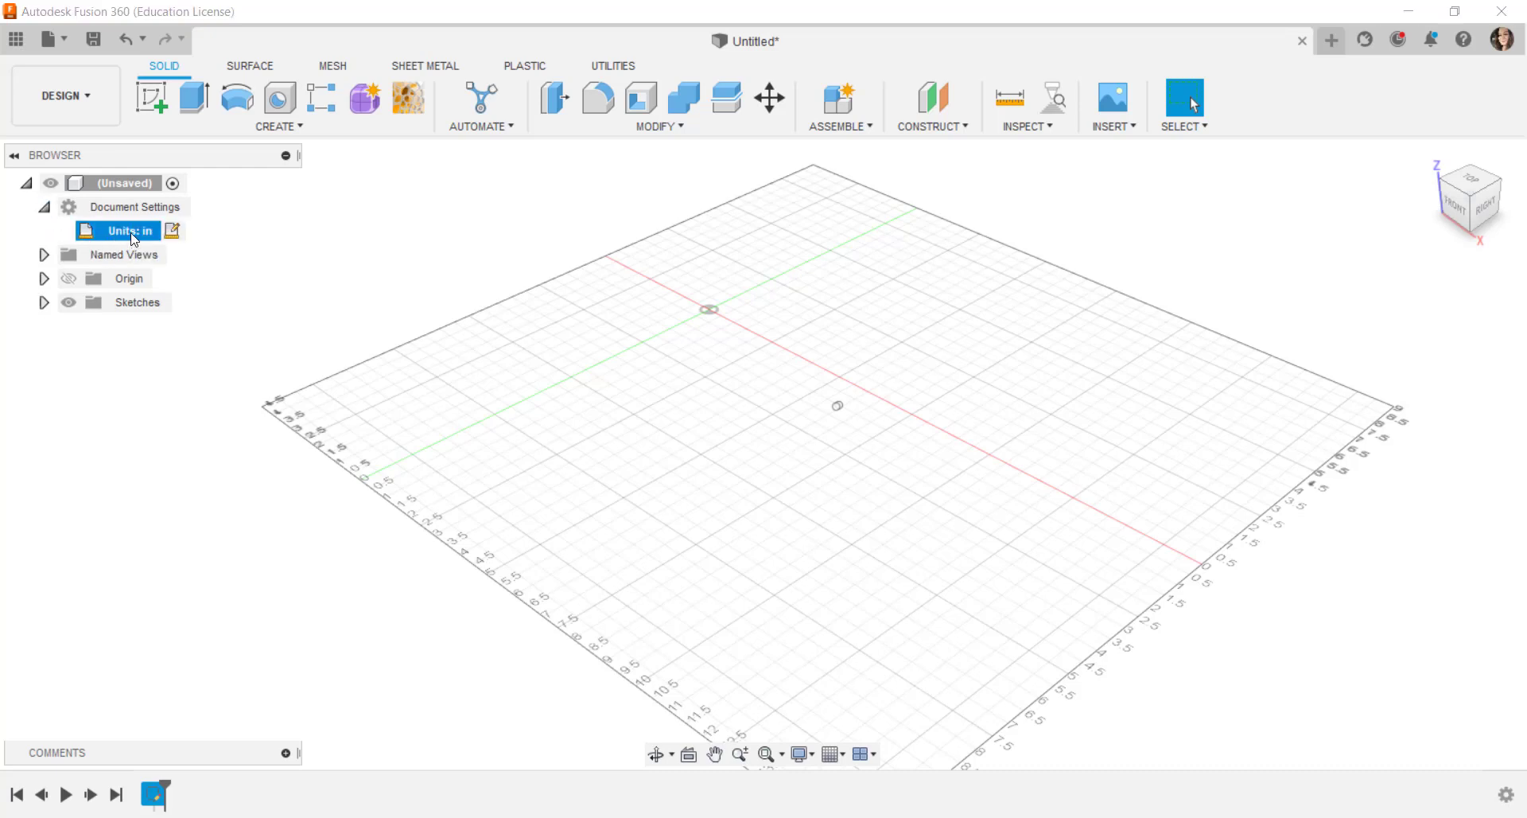
left_click(174, 232)
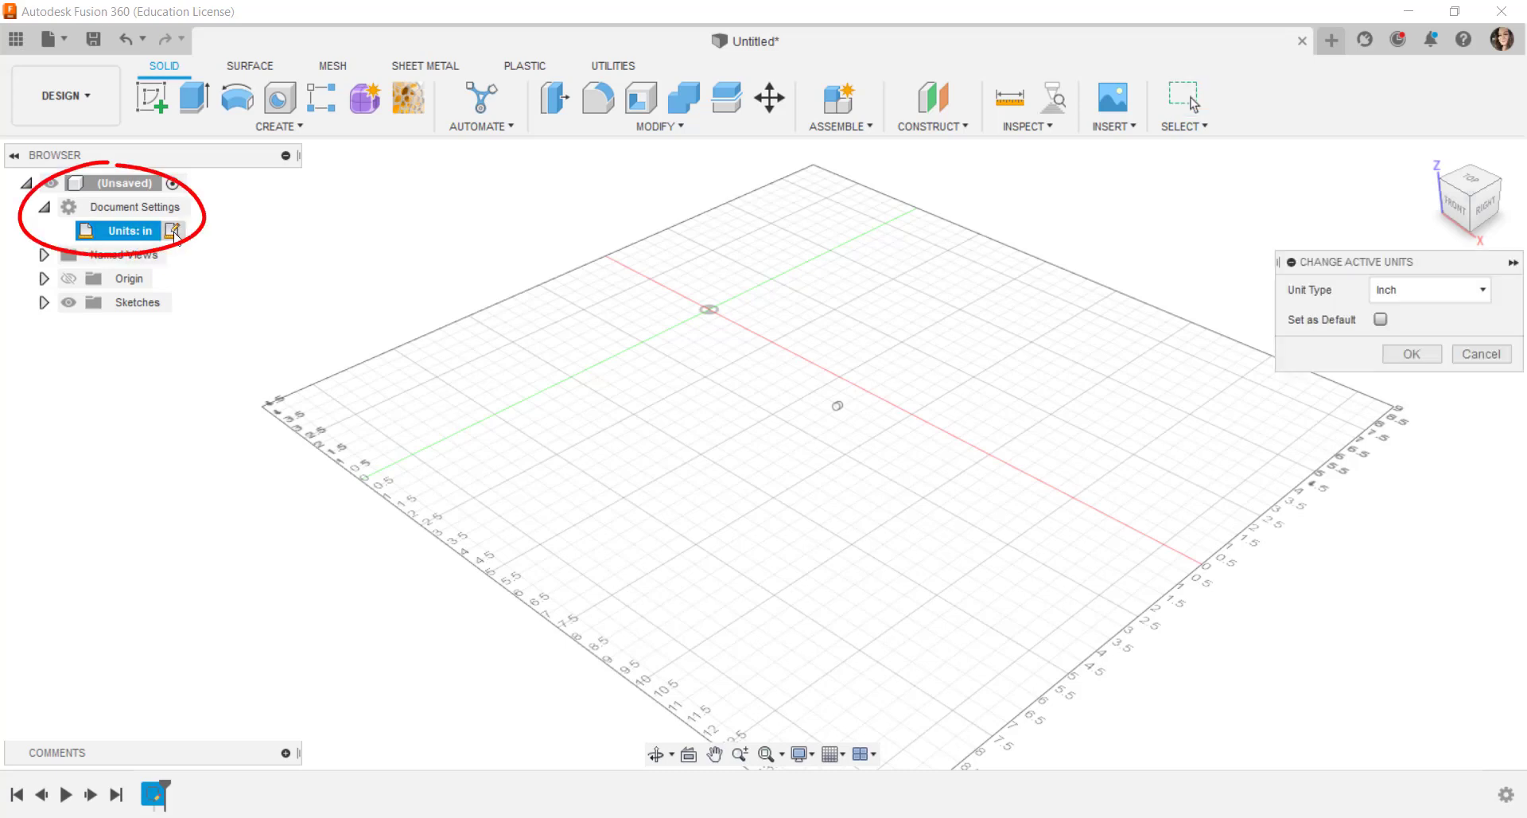
left_click(1483, 291)
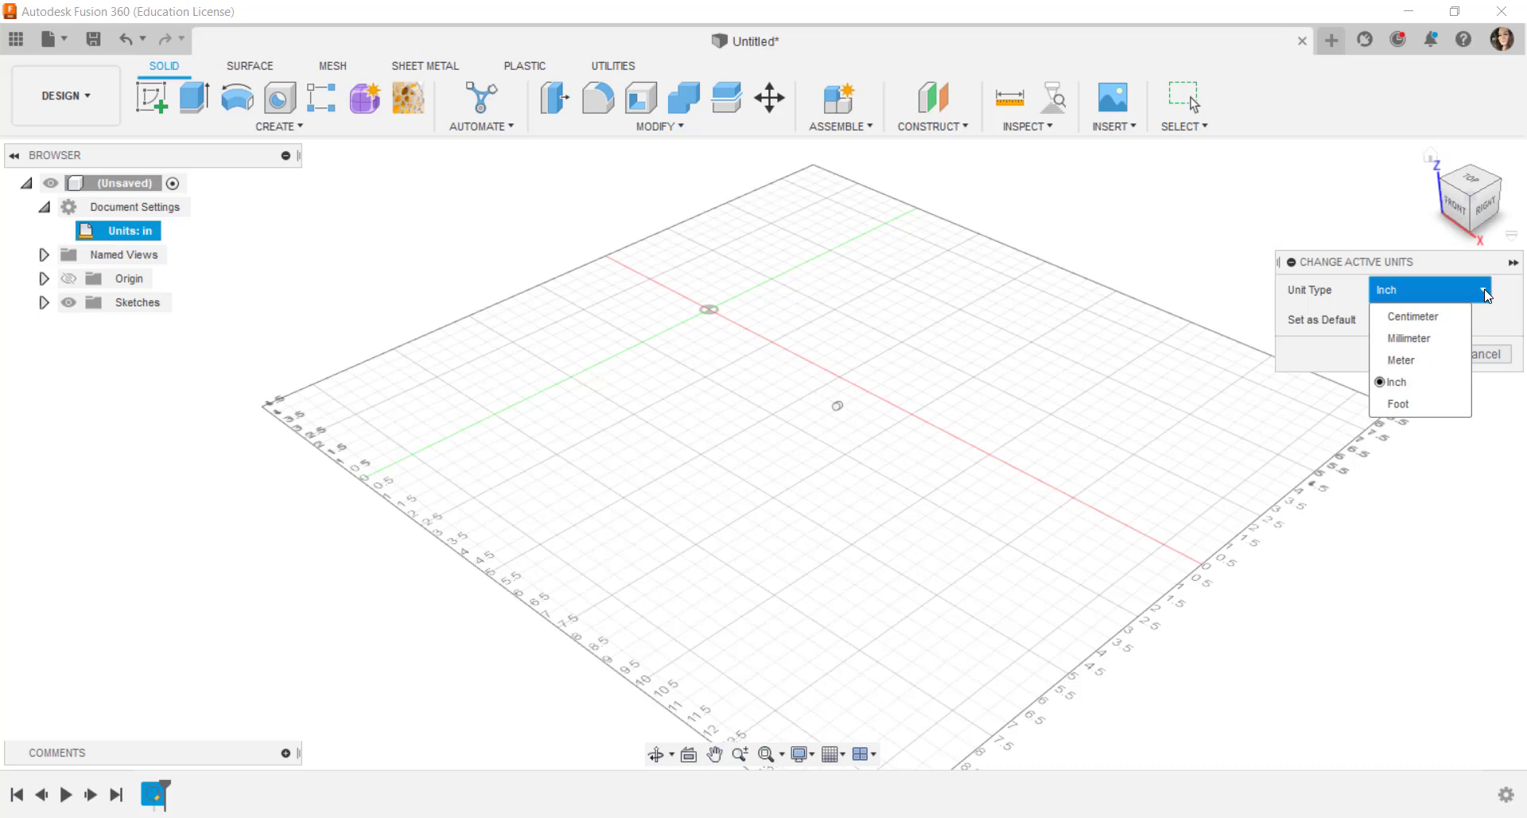
left_click(1485, 294)
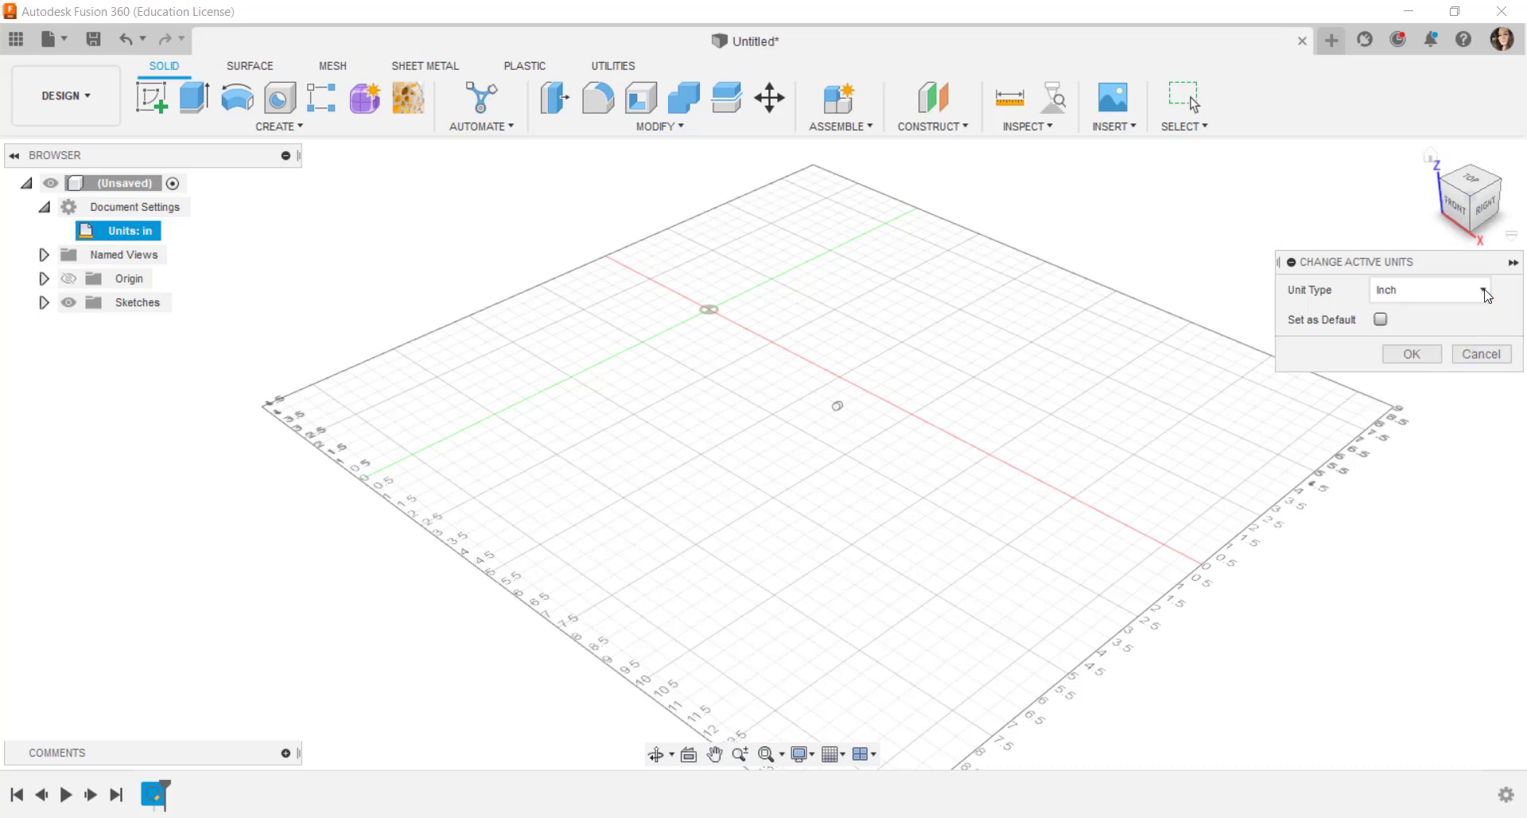
left_click(1412, 354)
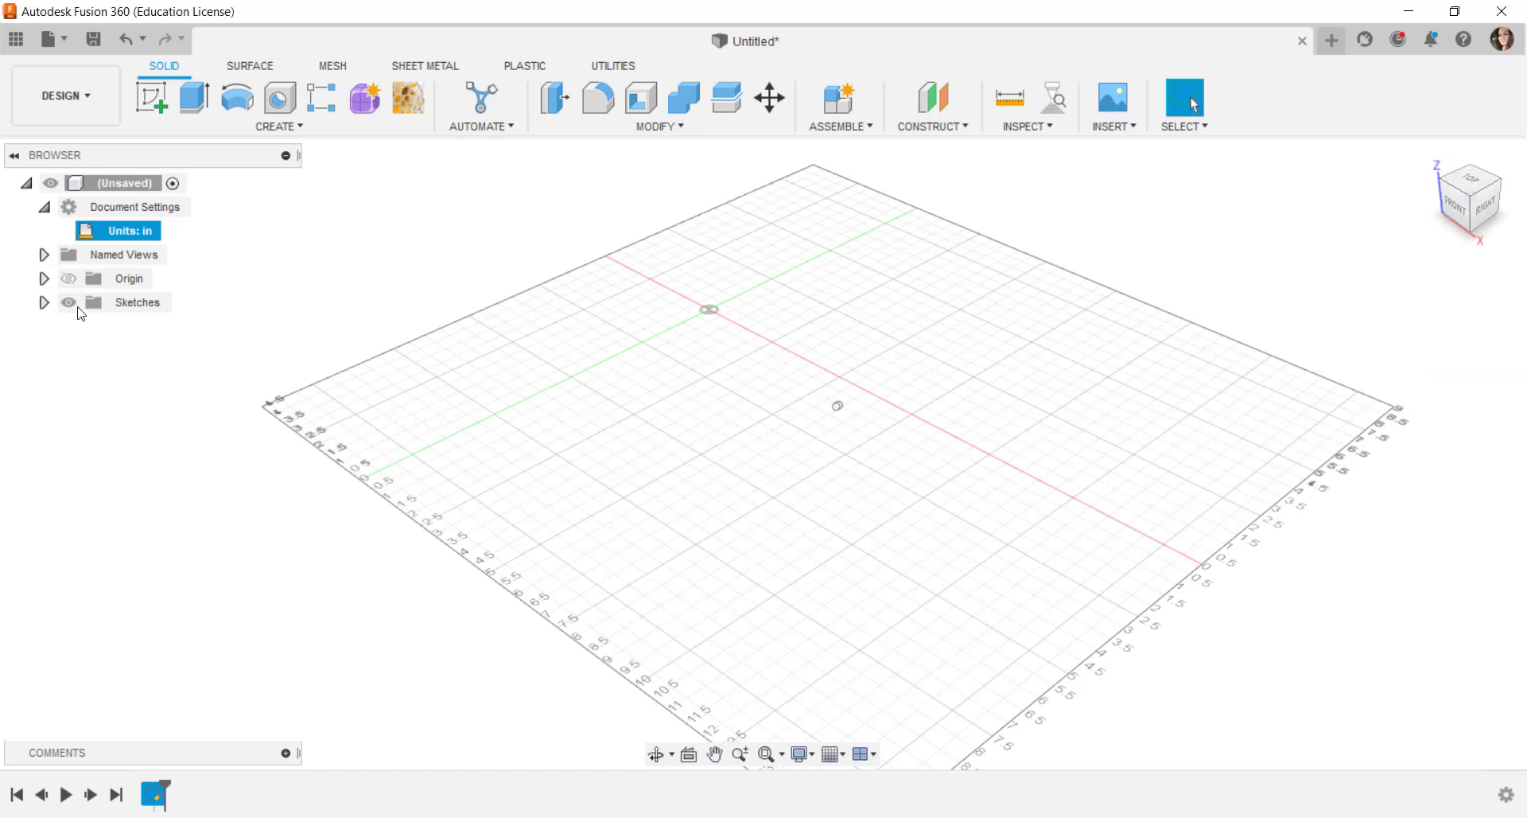
Start a sketch on the horizontal plane and draw a rectangle from the origin, 5 in wide and 3 in high
left_click(154, 92)
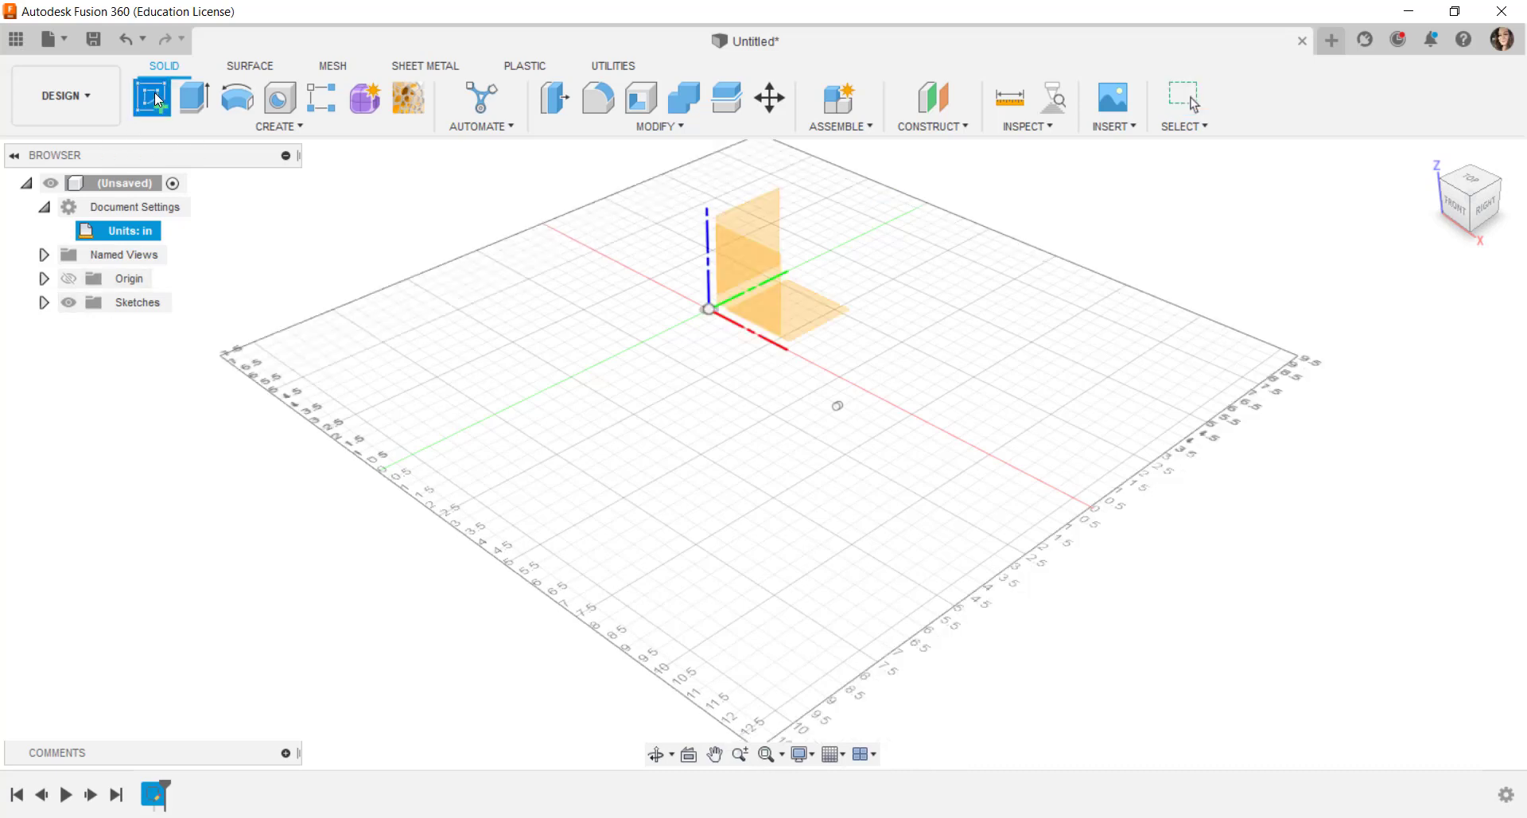
left_click(815, 319)
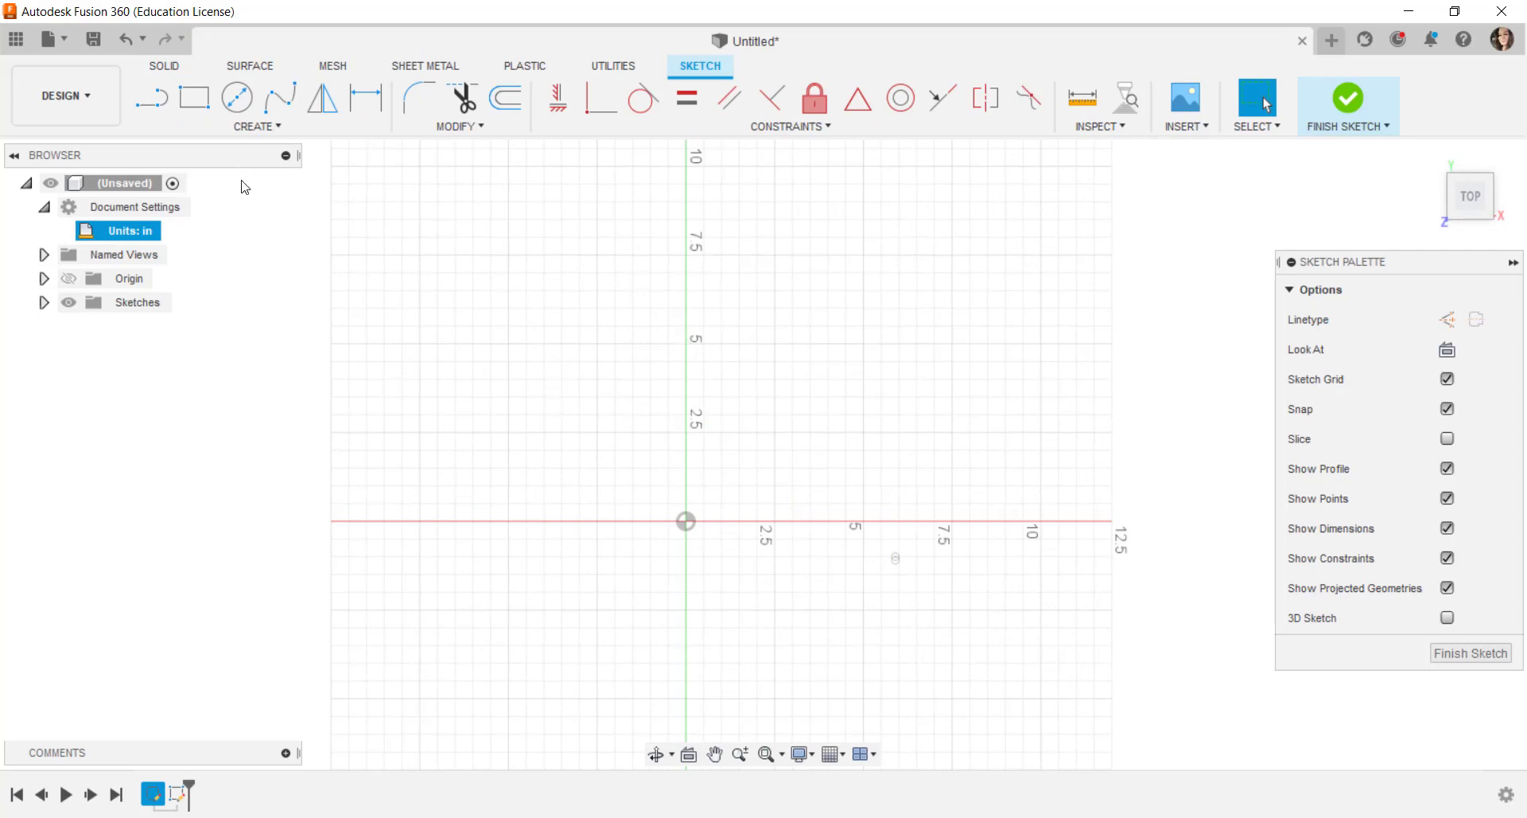
left_click(204, 106)
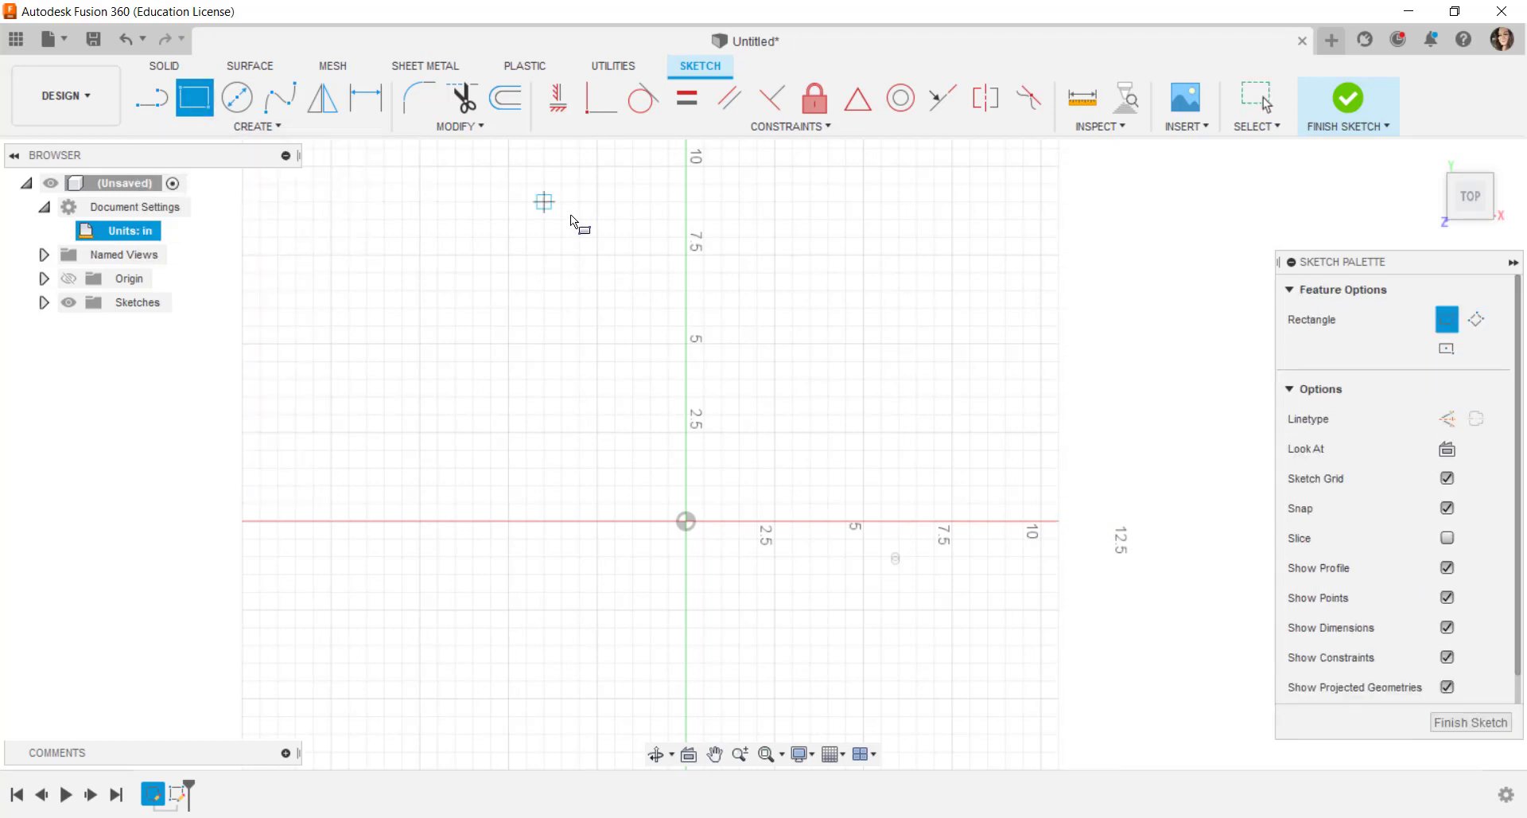
left_click(687, 521)
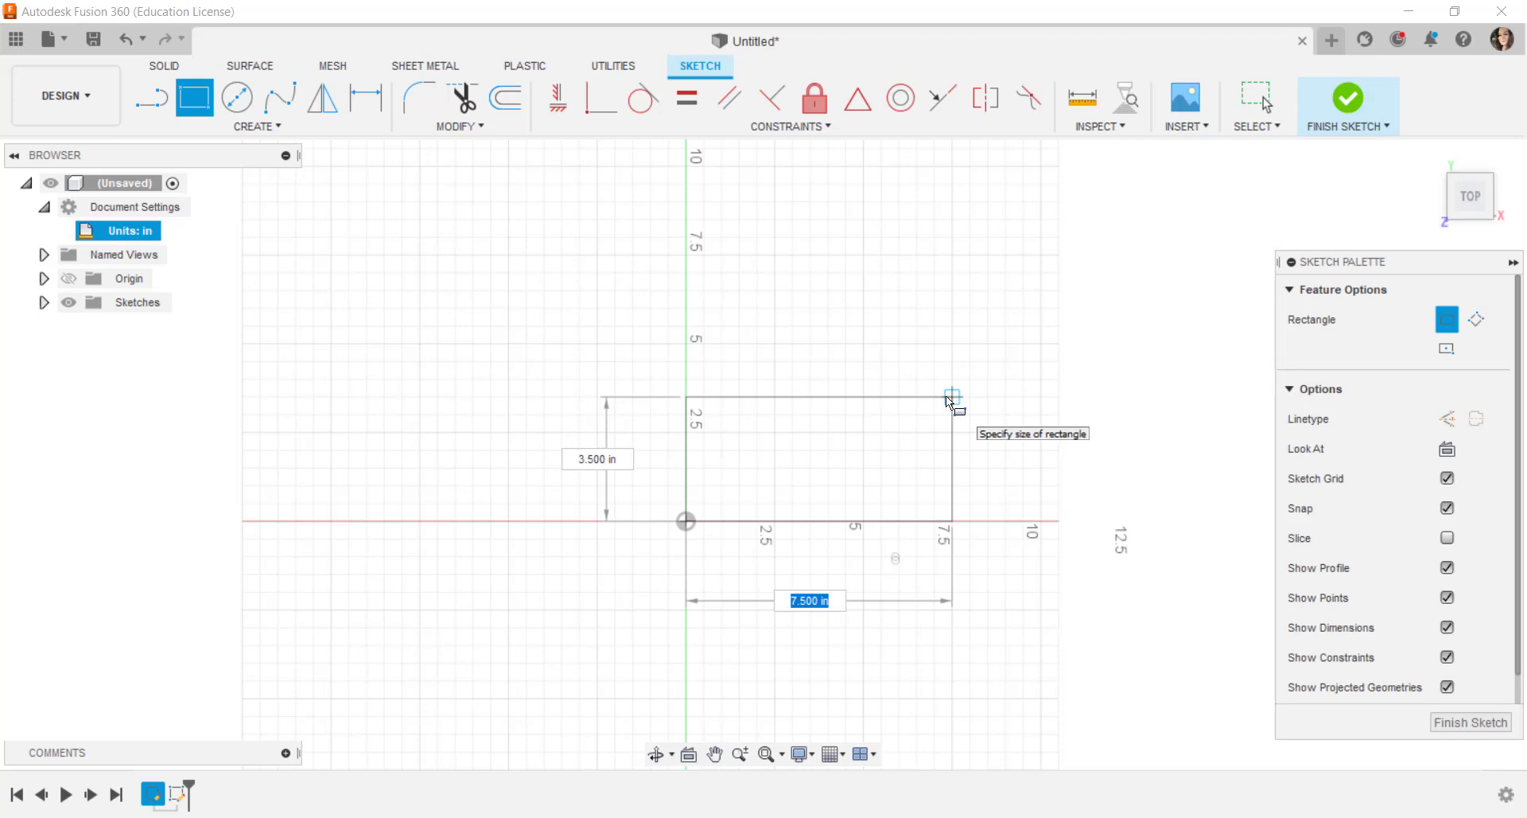
type("5")
key("Tab")
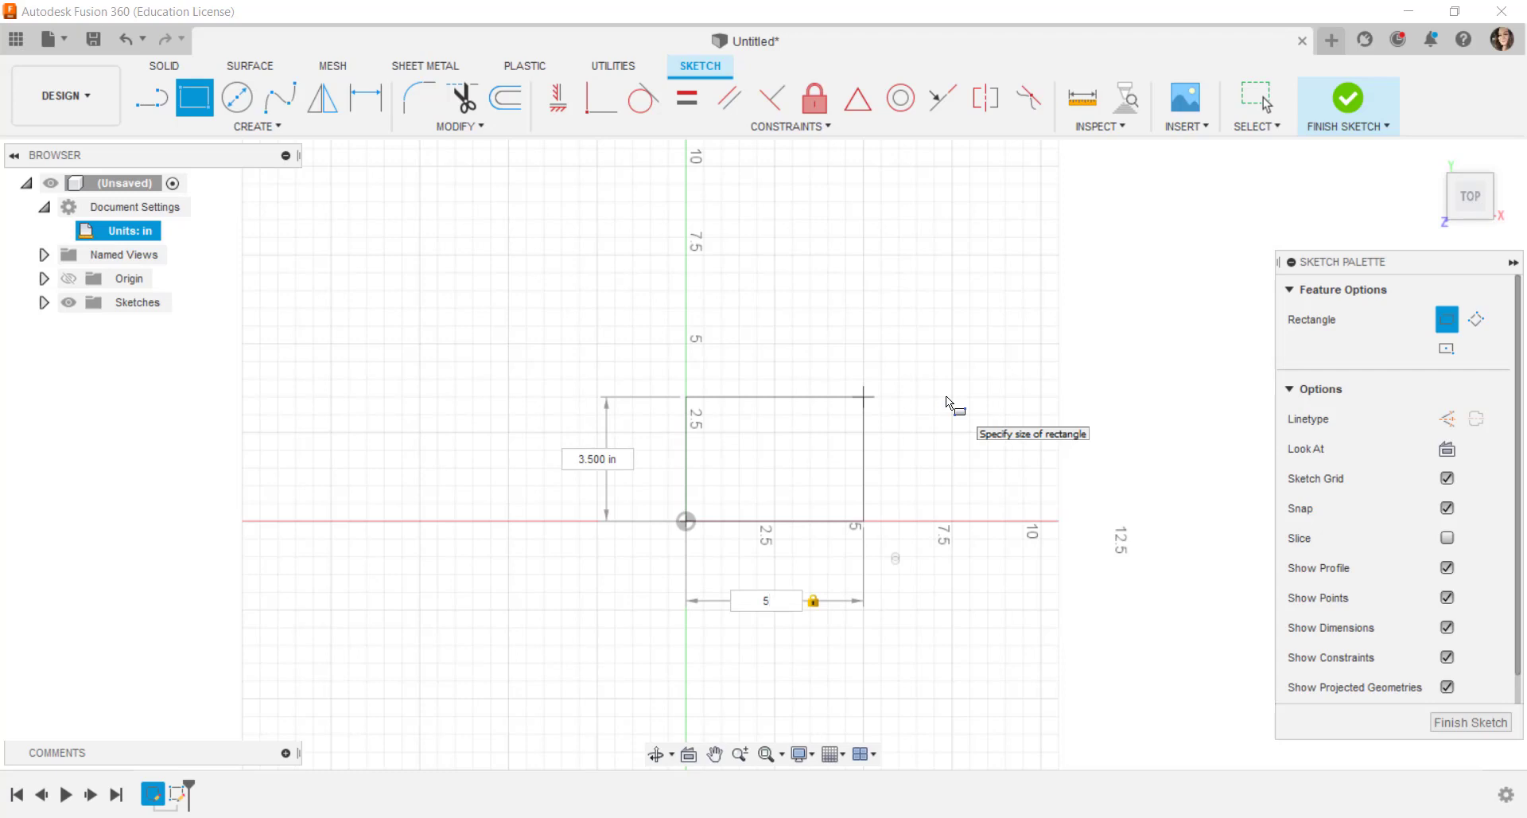
key("Tab")
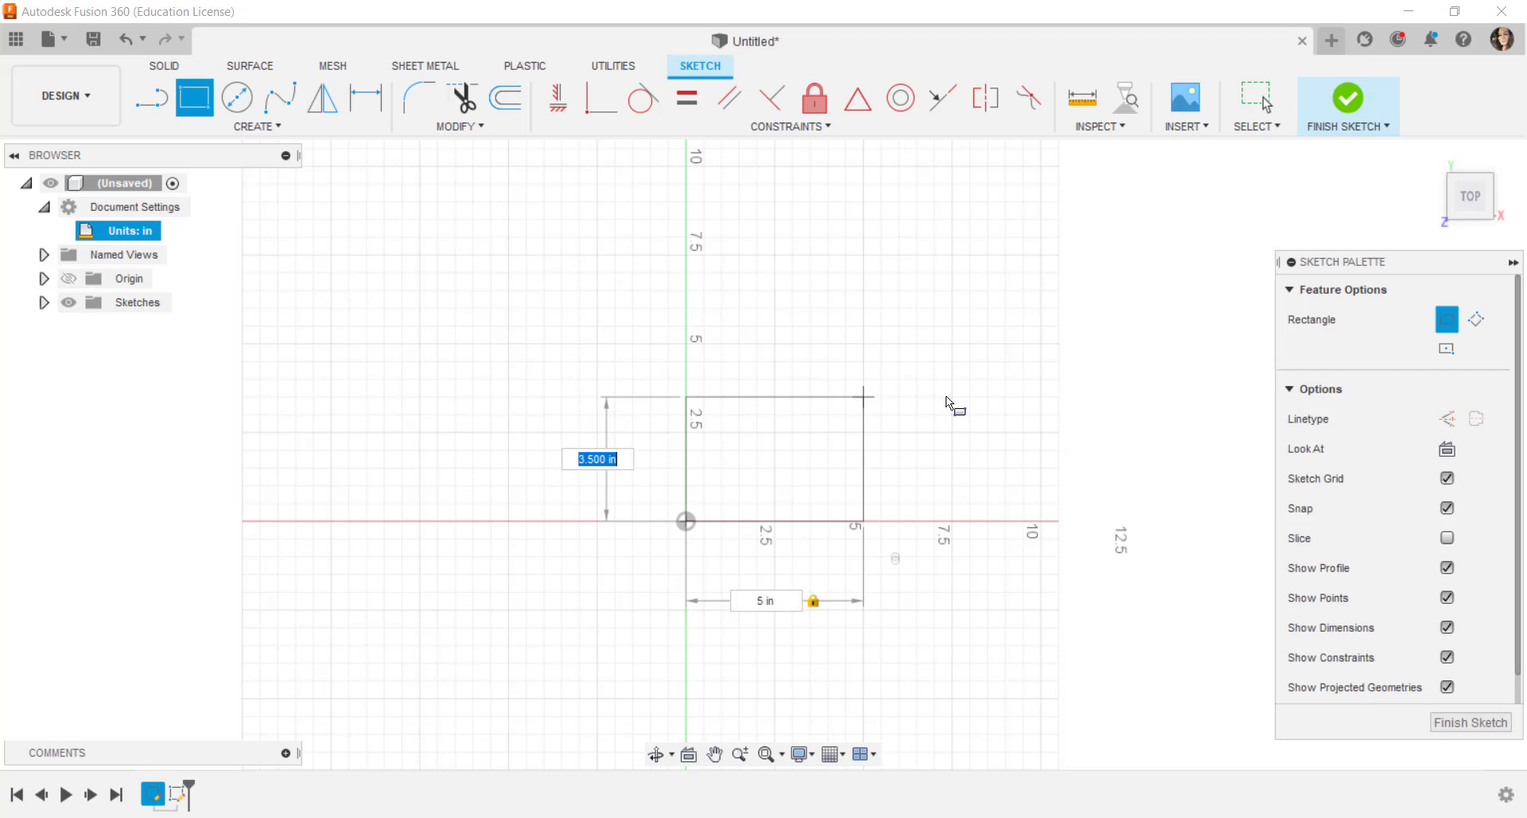
type("3")
key("Return")
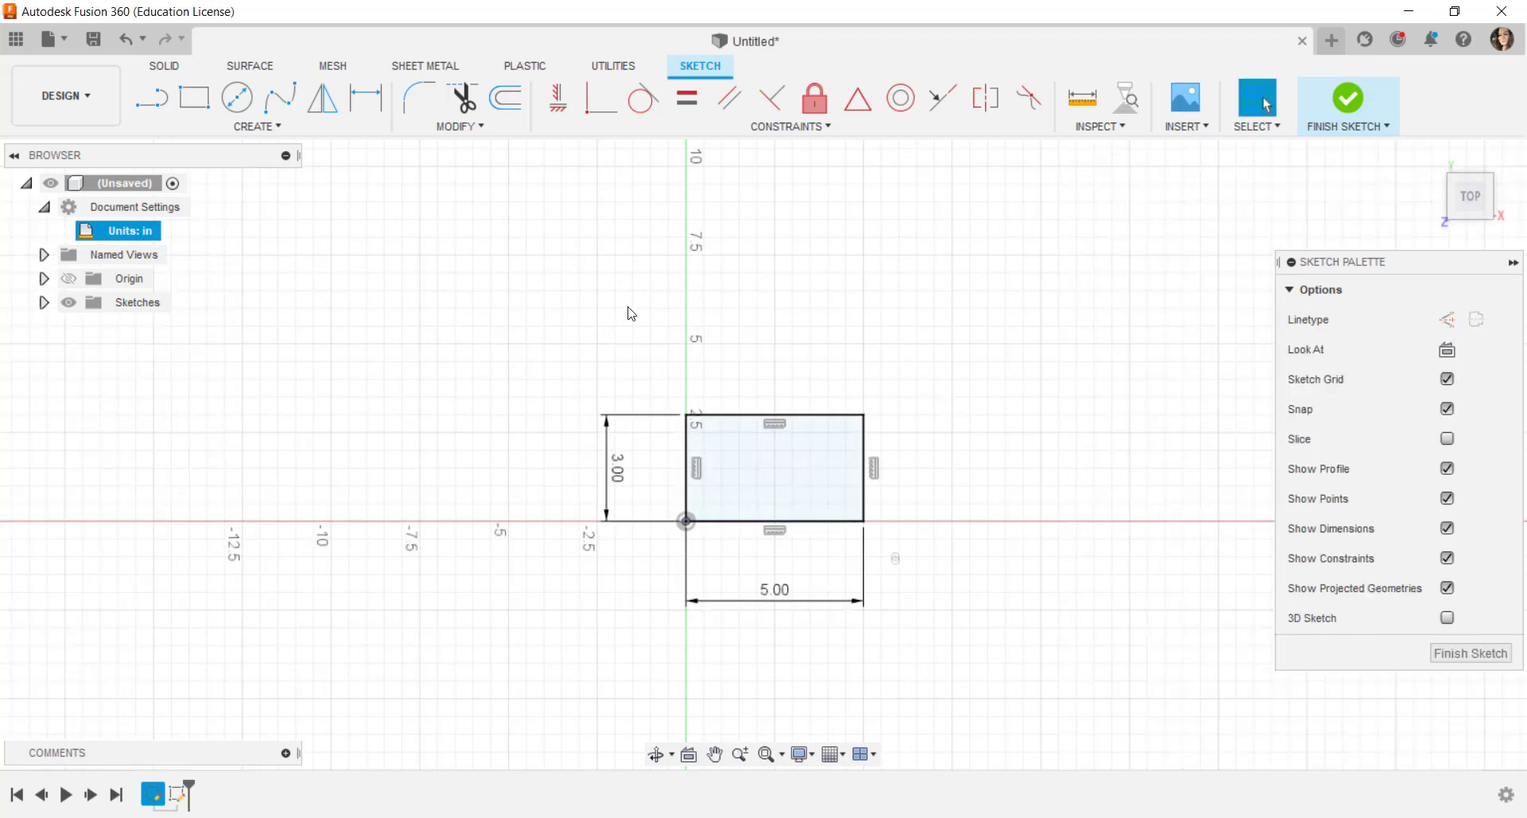
Draw a vertical and a horizontal construction line joining the midpoints of the rectangle's opposite sides
scroll(757, 379, "up", 2)
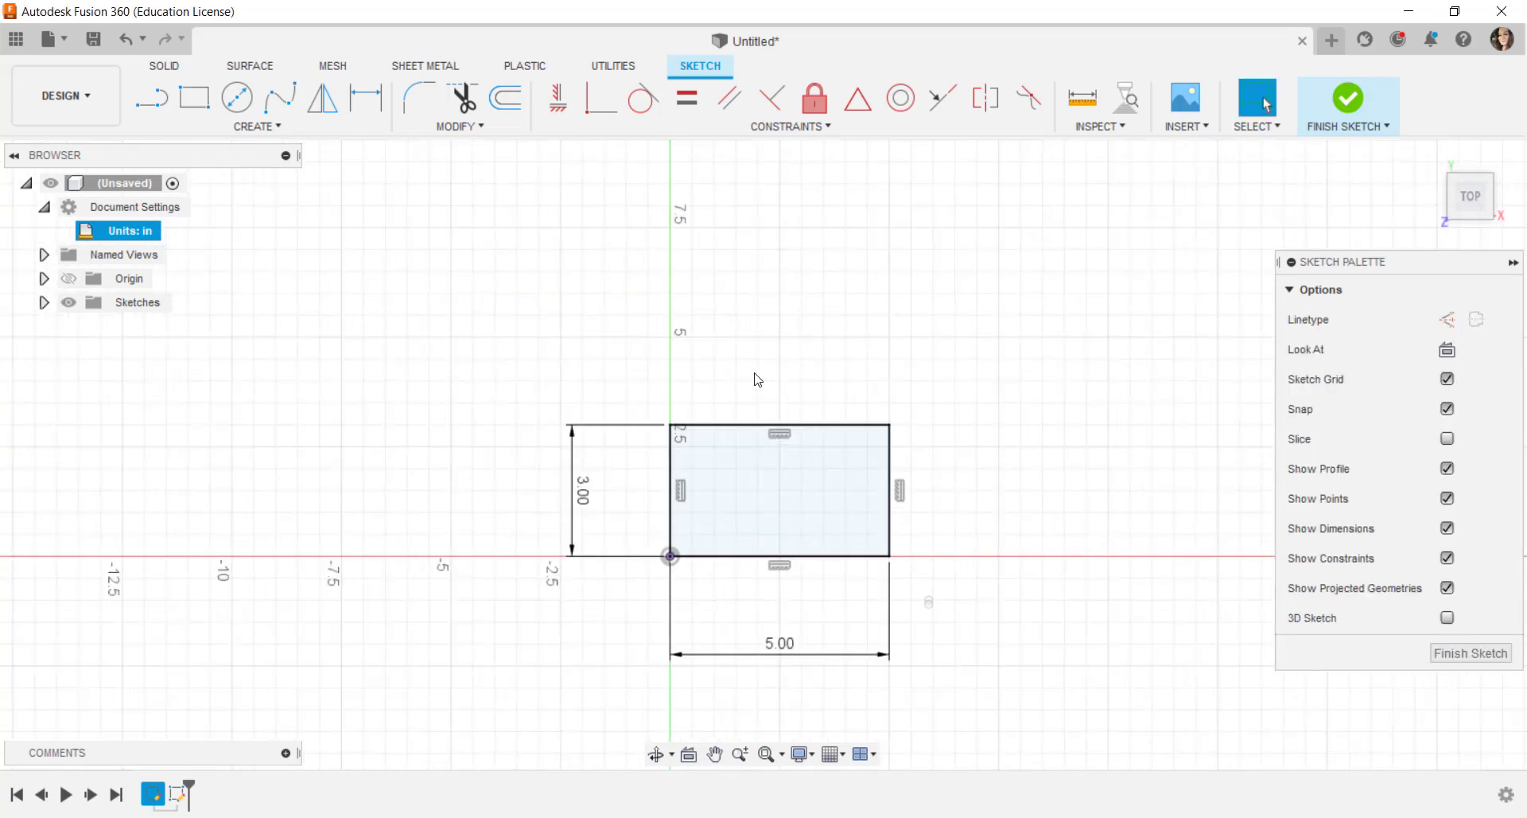
middle_click_drag(757, 380, 736, 282)
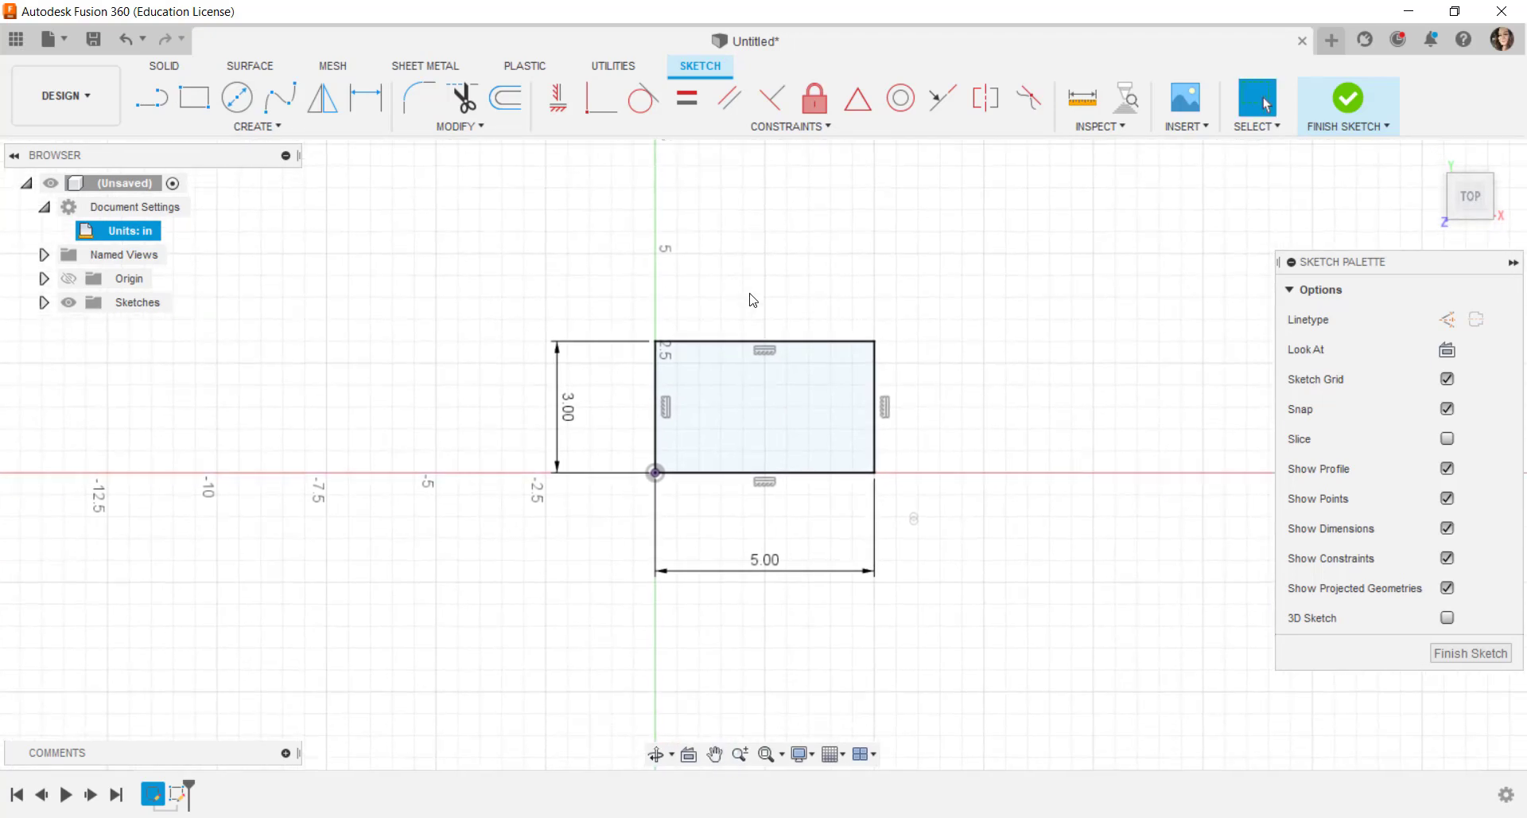
scroll(750, 300, "up", 4)
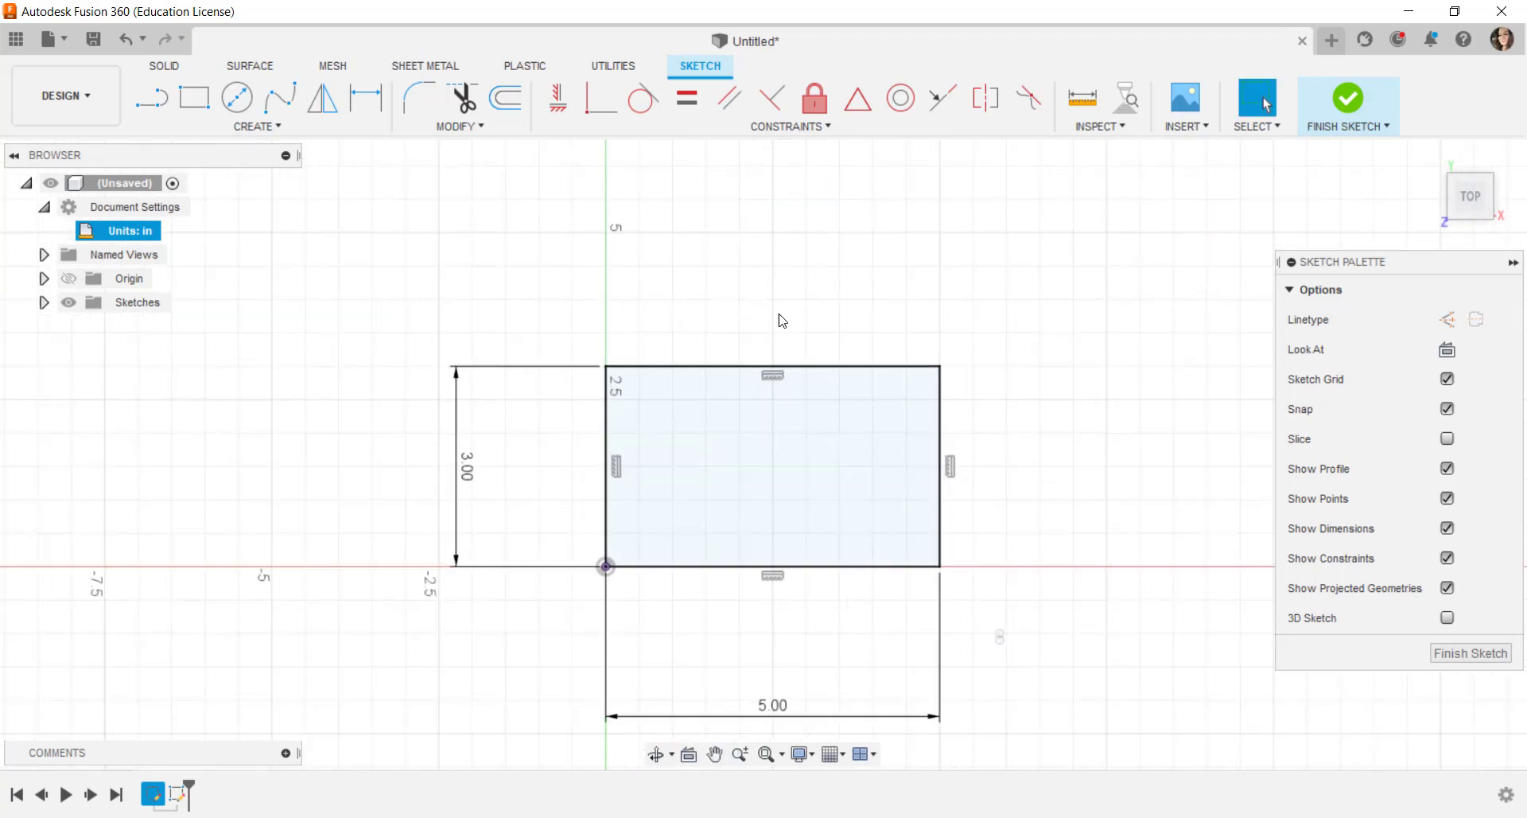
left_click(151, 98)
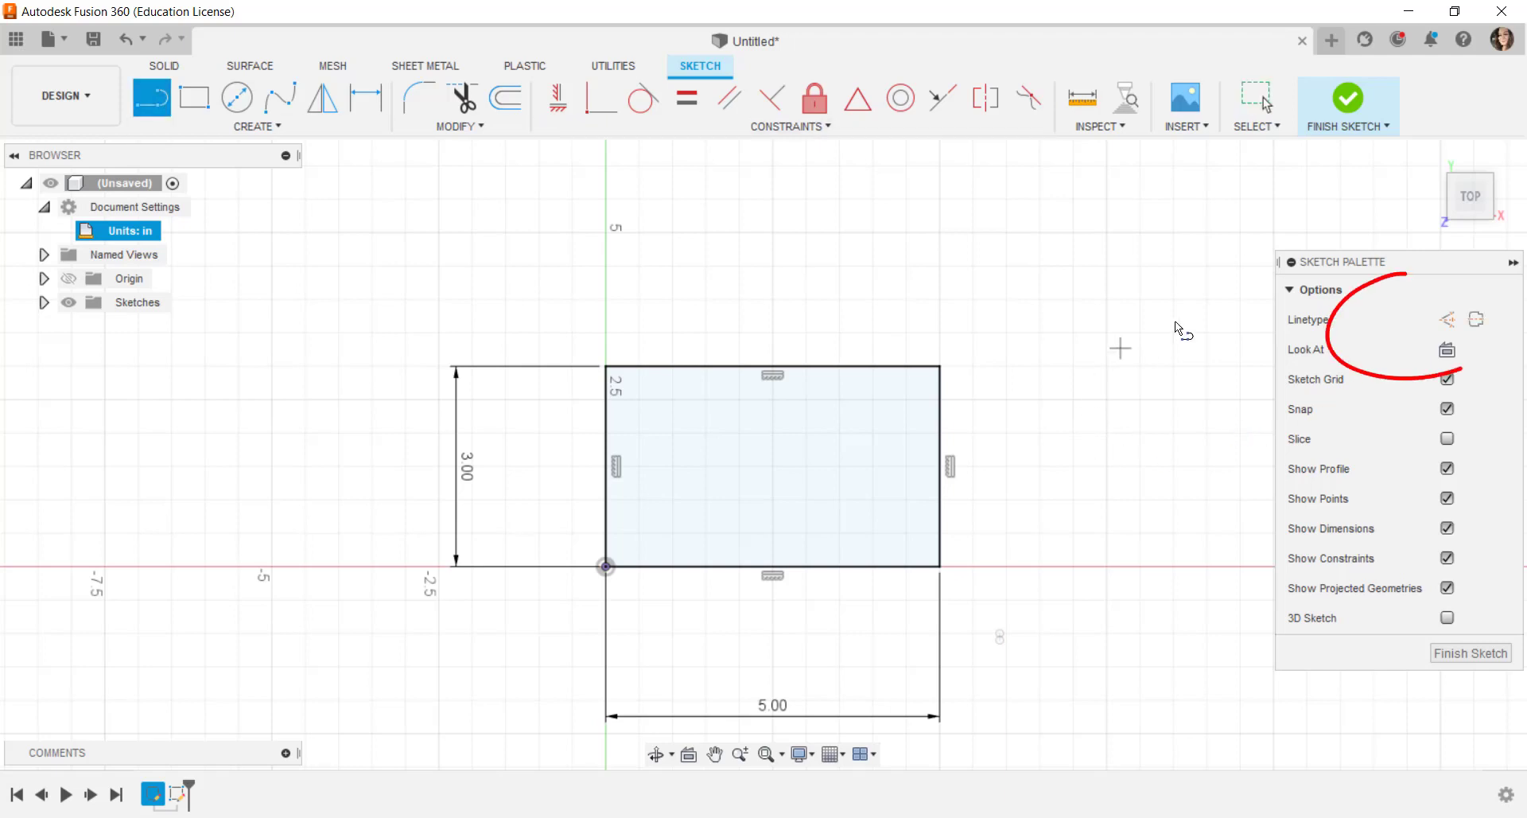
left_click(1446, 321)
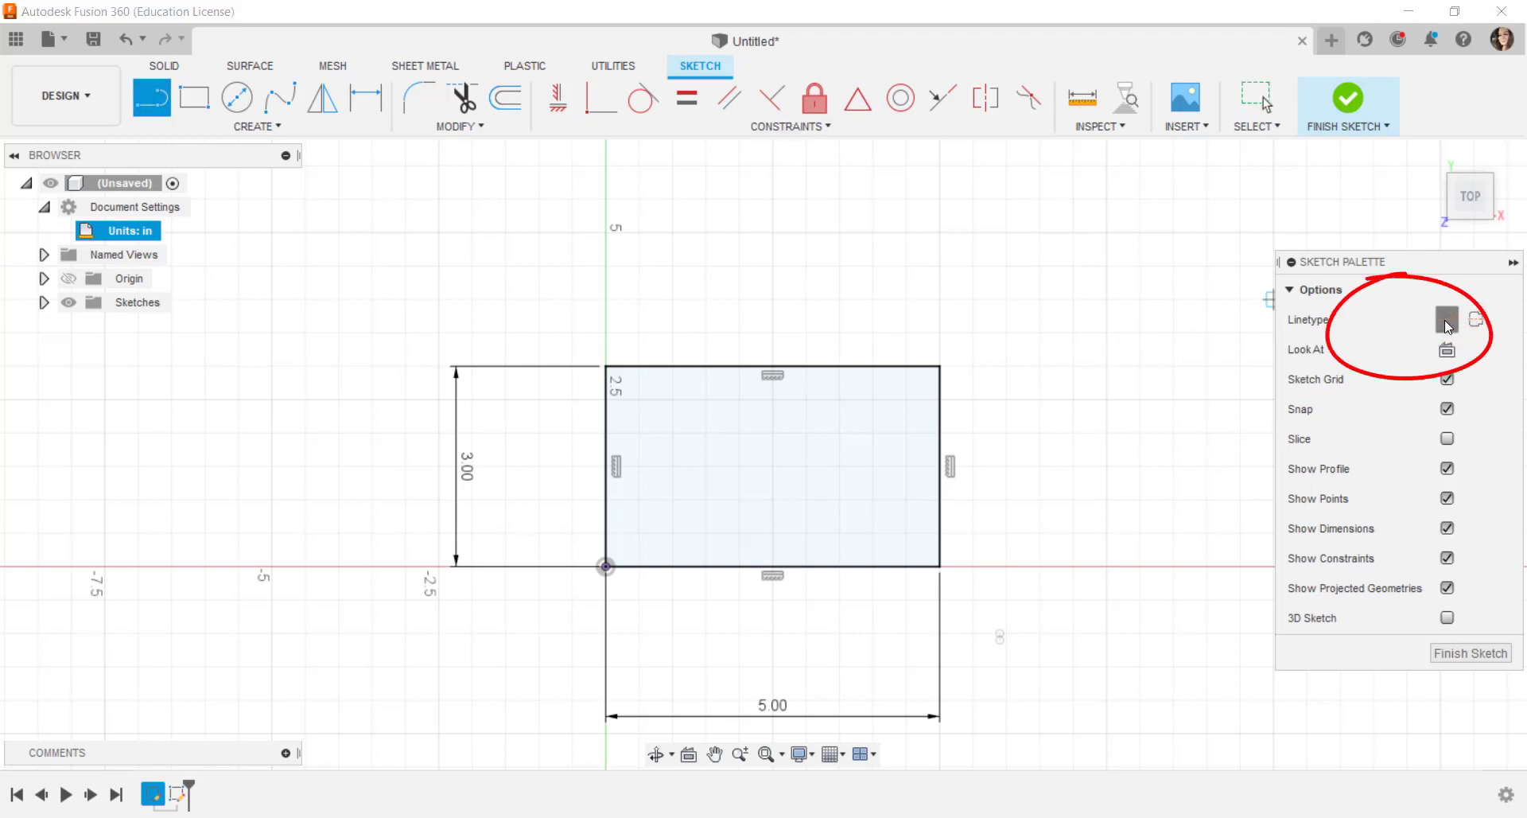
left_click(775, 367)
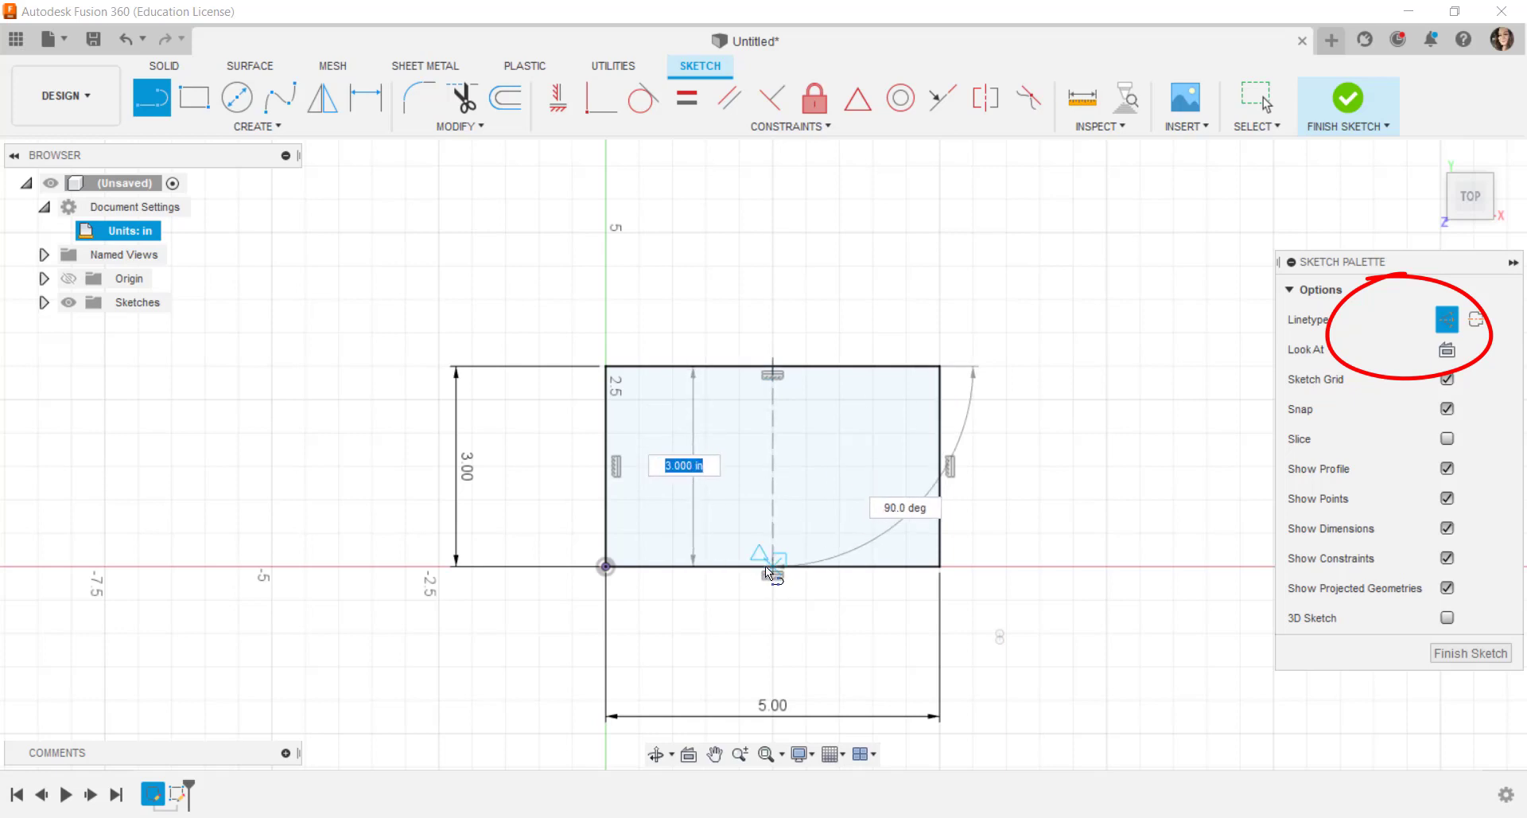
left_click(770, 568)
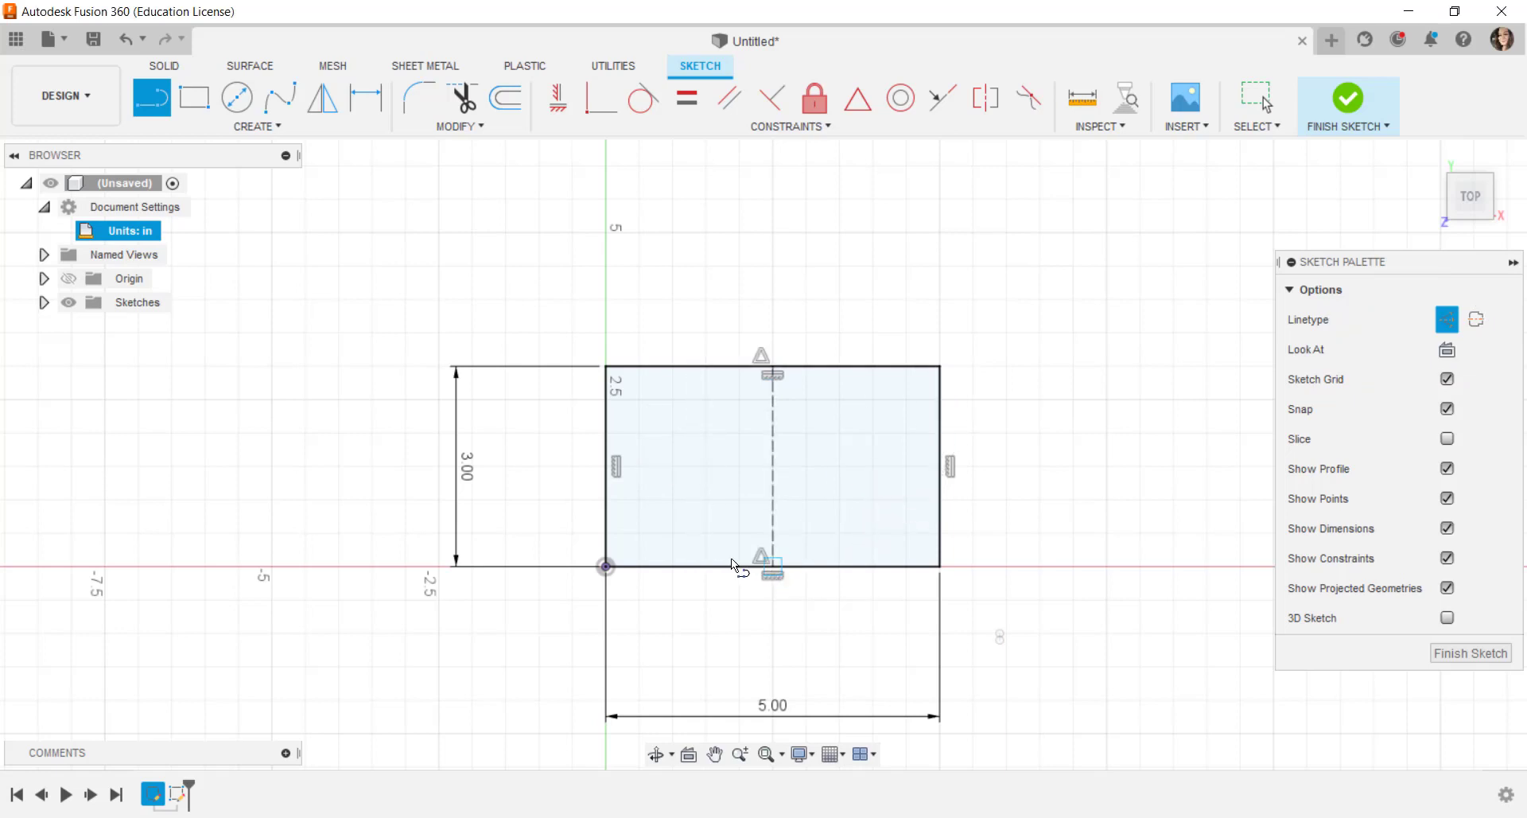
left_click(603, 467)
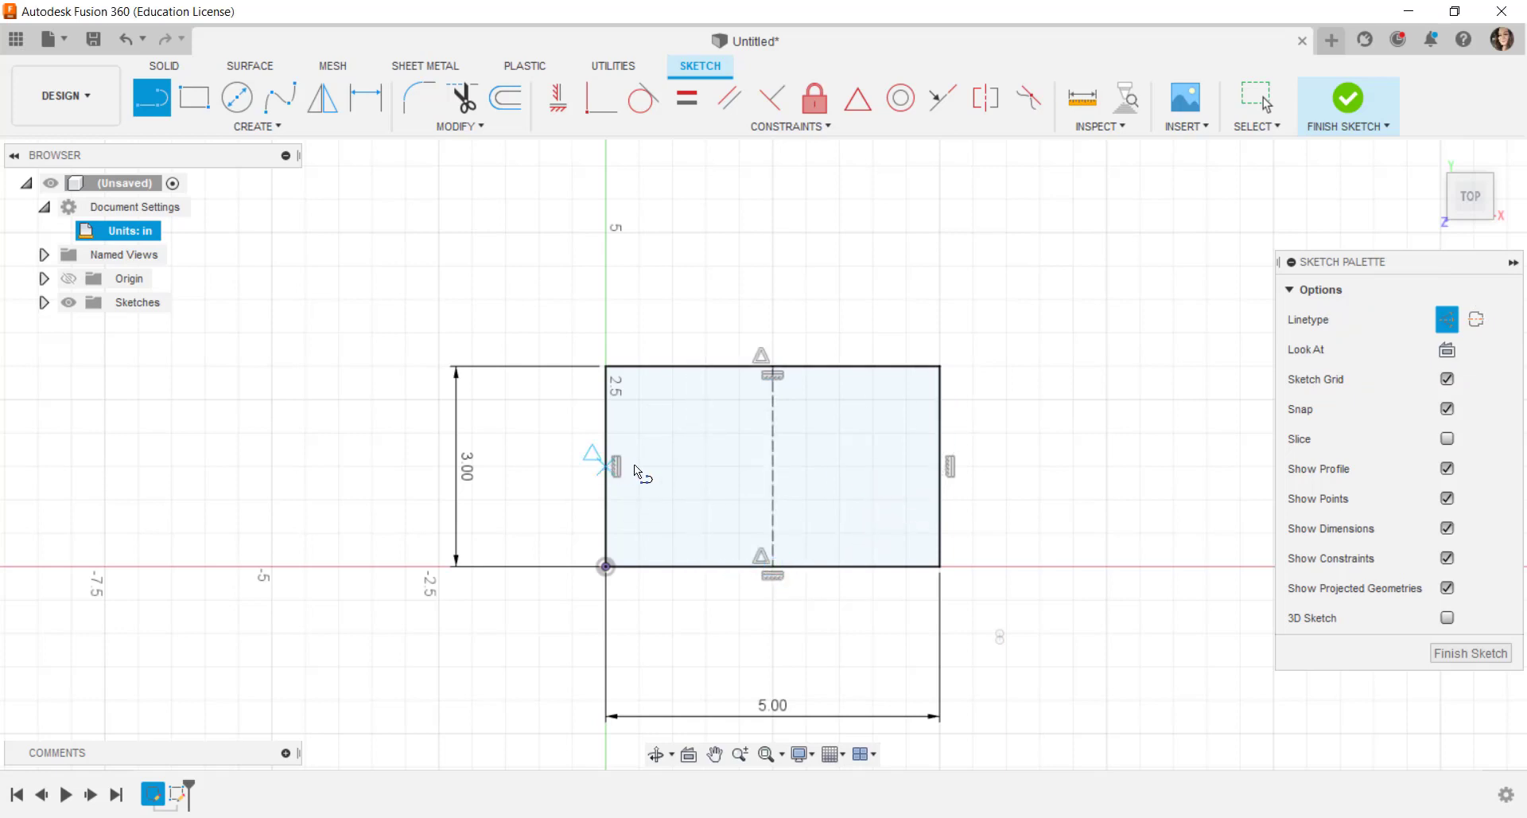
double_click(942, 471)
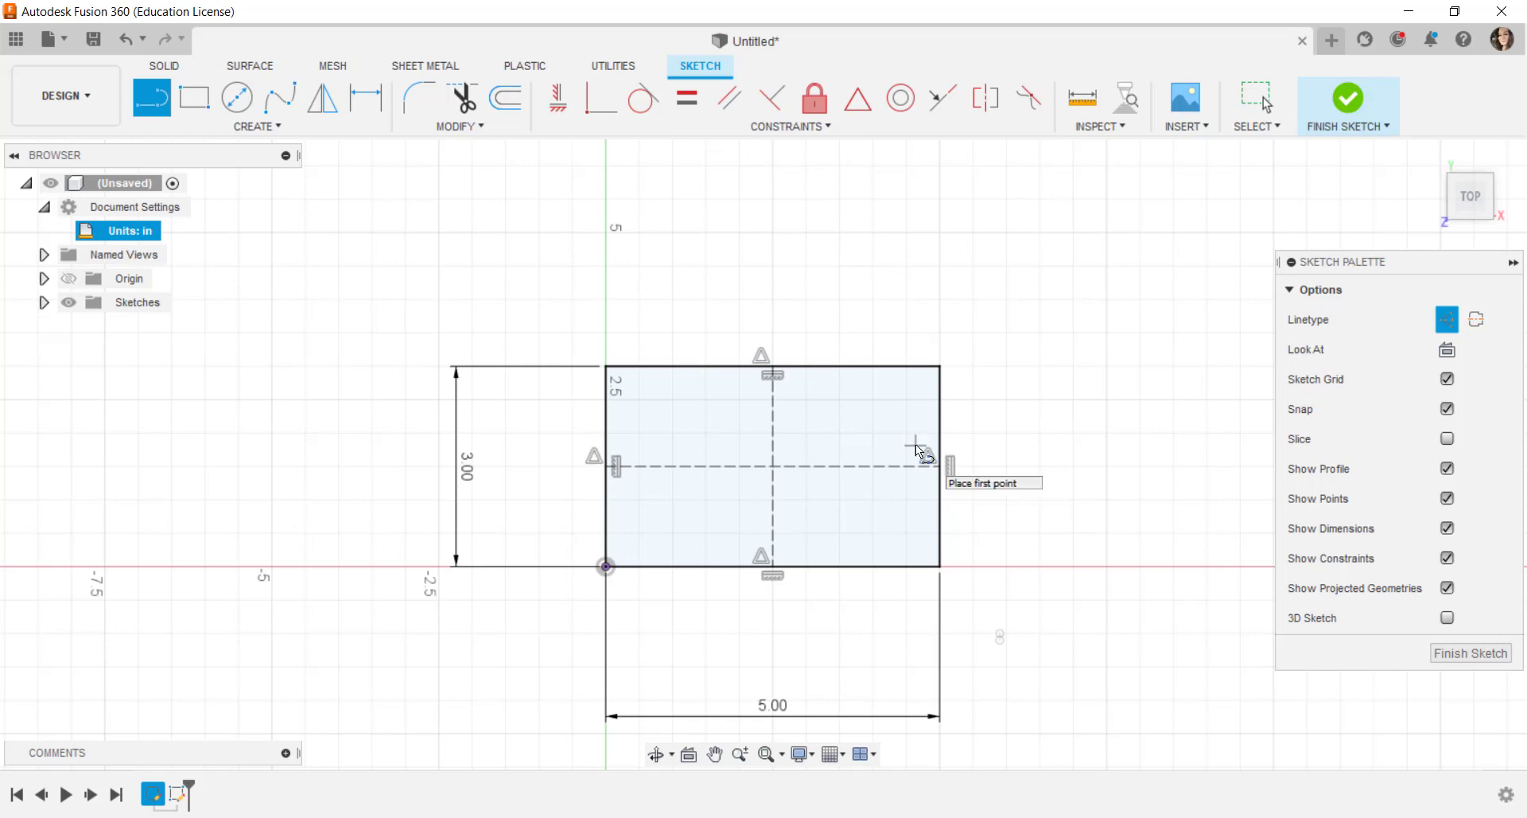
key("Escape")
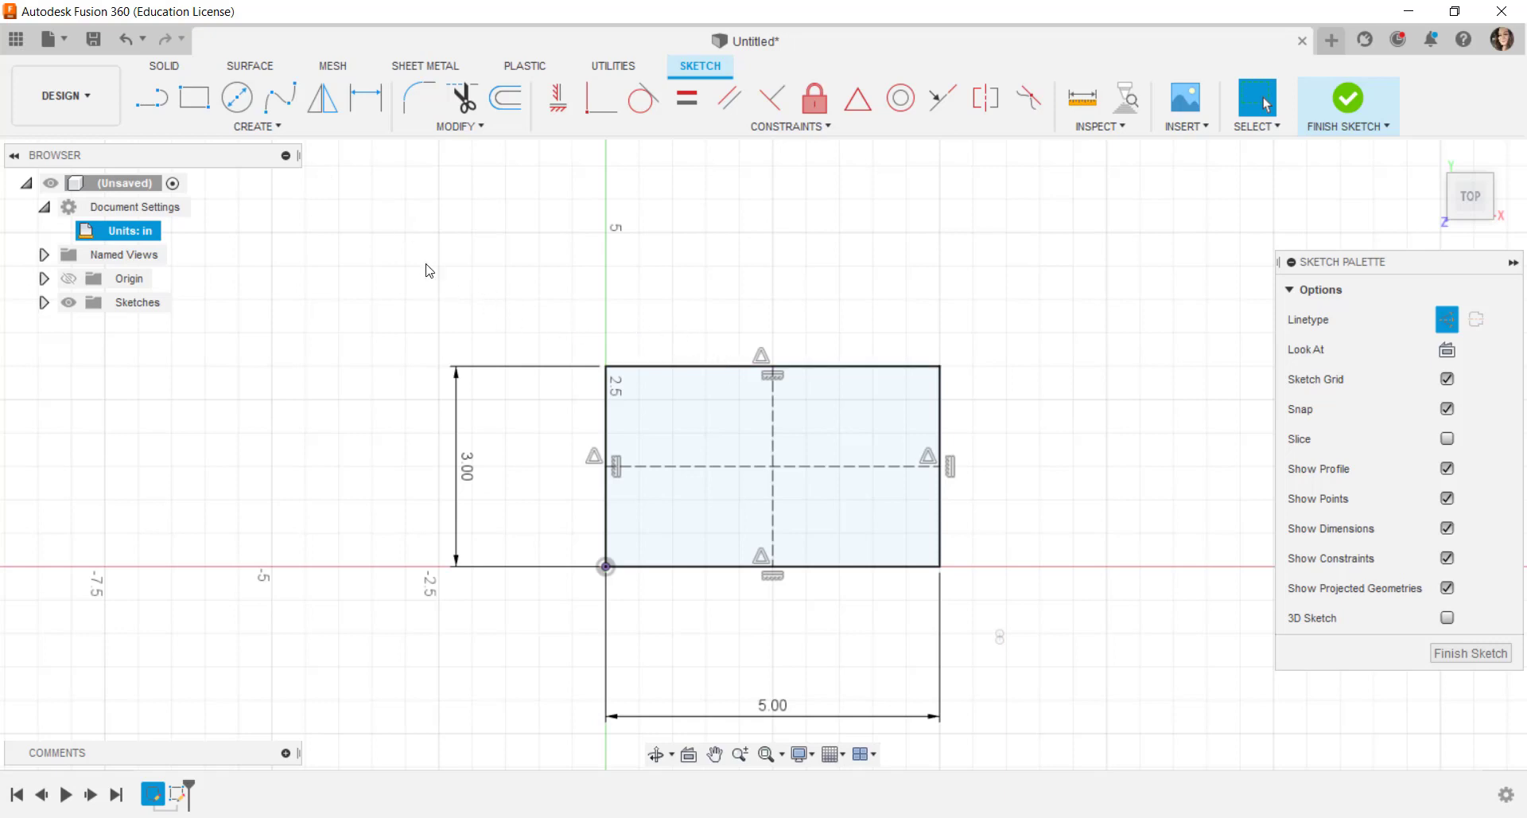
Try to draw a three-point construction arc across the rectangle's upper-left corner, from its upper edge to its left edge
left_click(280, 127)
mouse_move(212, 213)
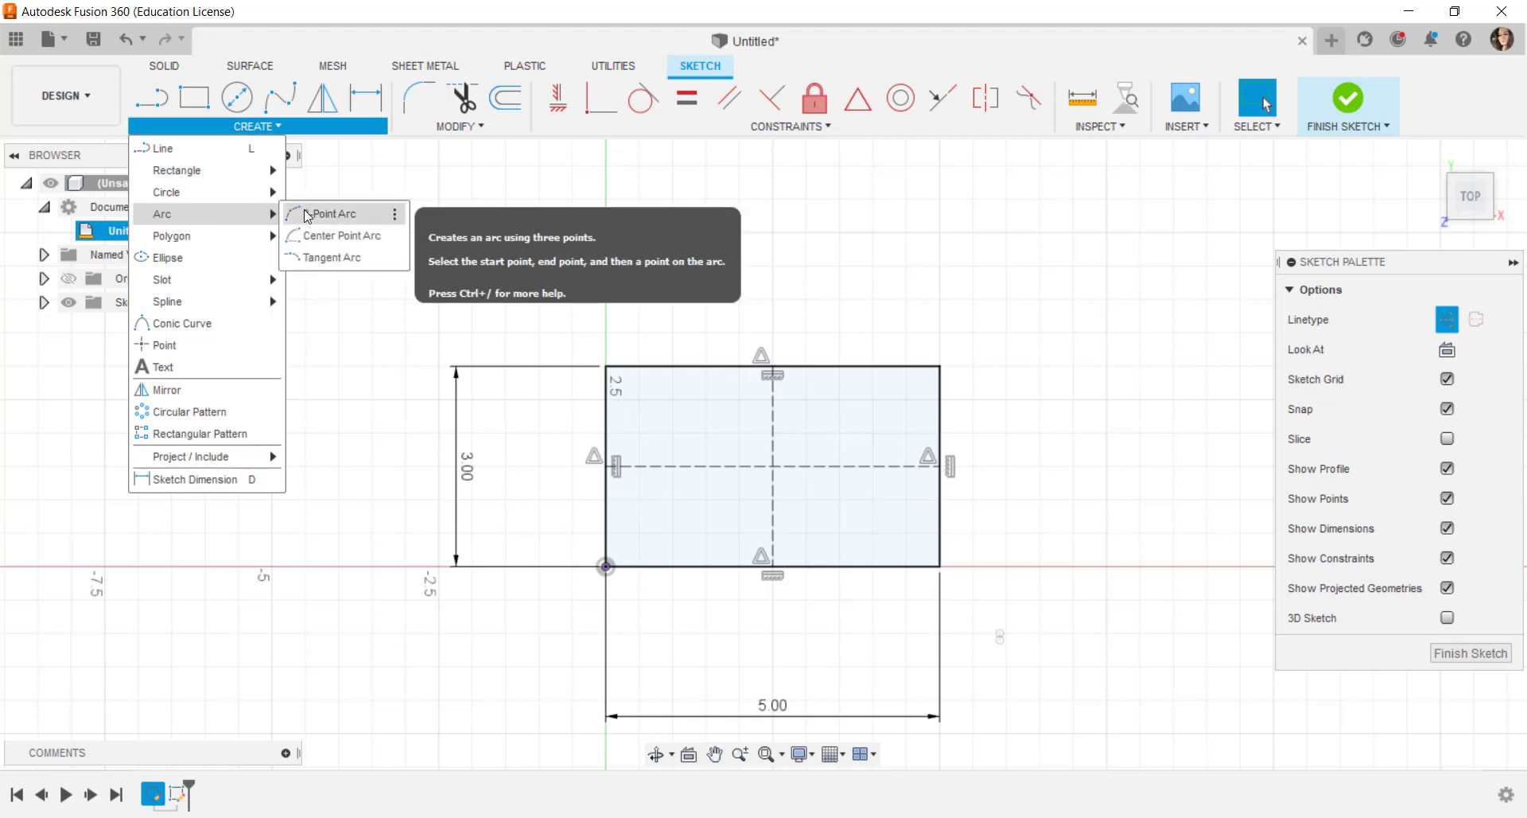
left_click(307, 216)
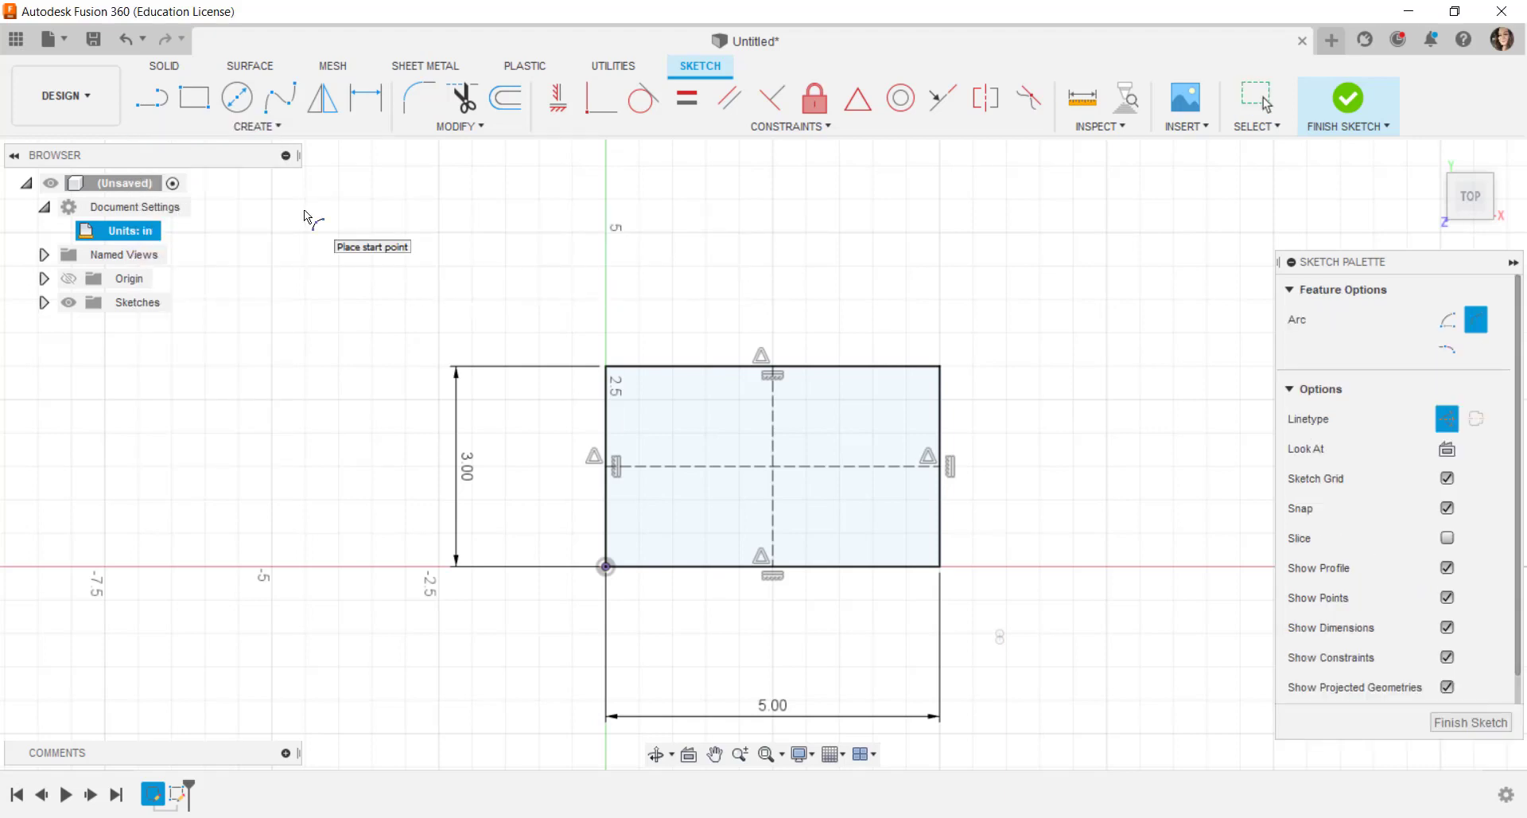
scroll(660, 370, "up", 2)
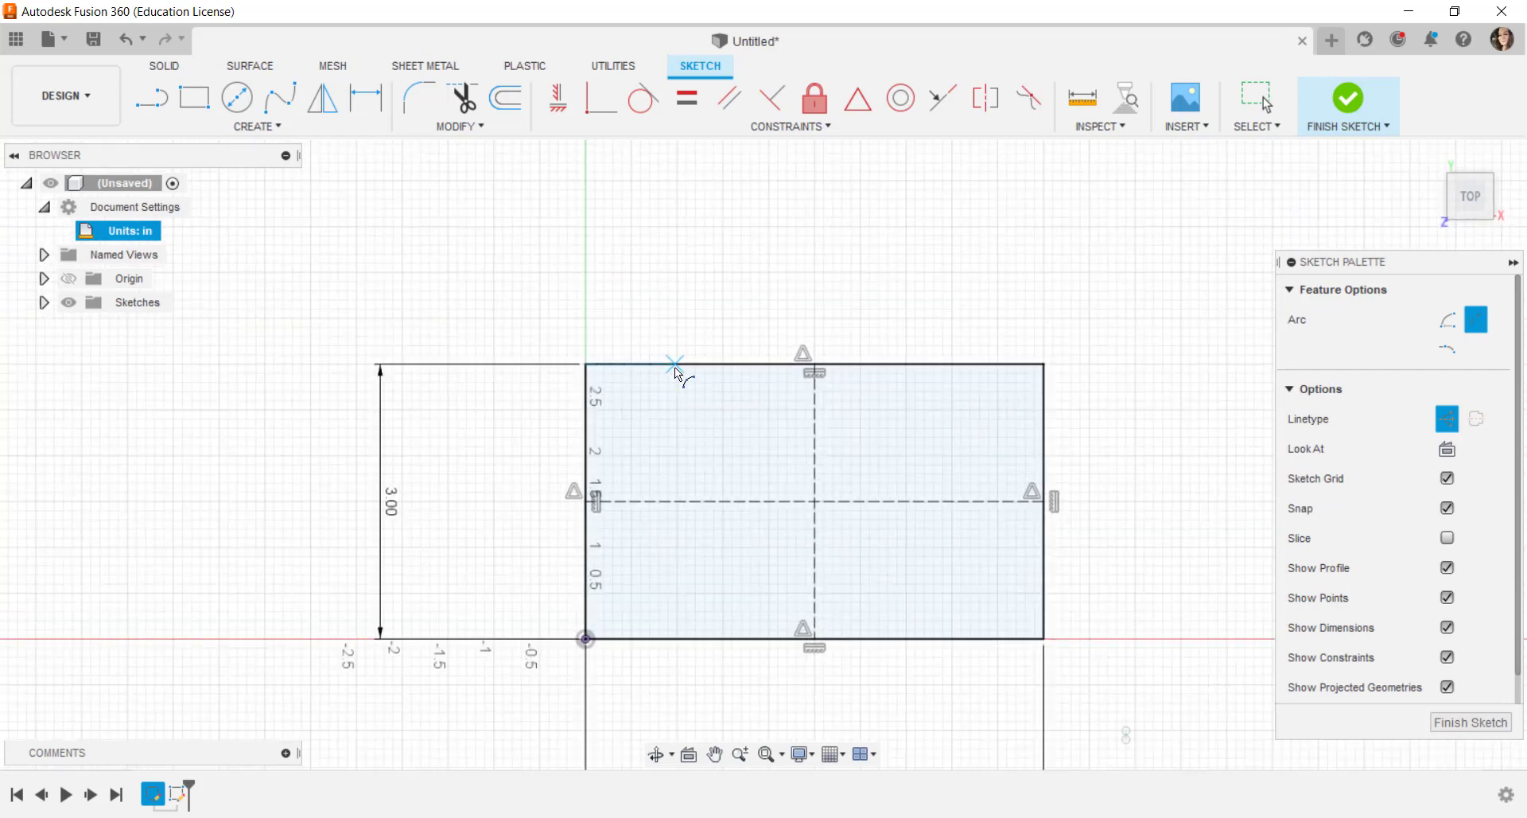
left_click(675, 365)
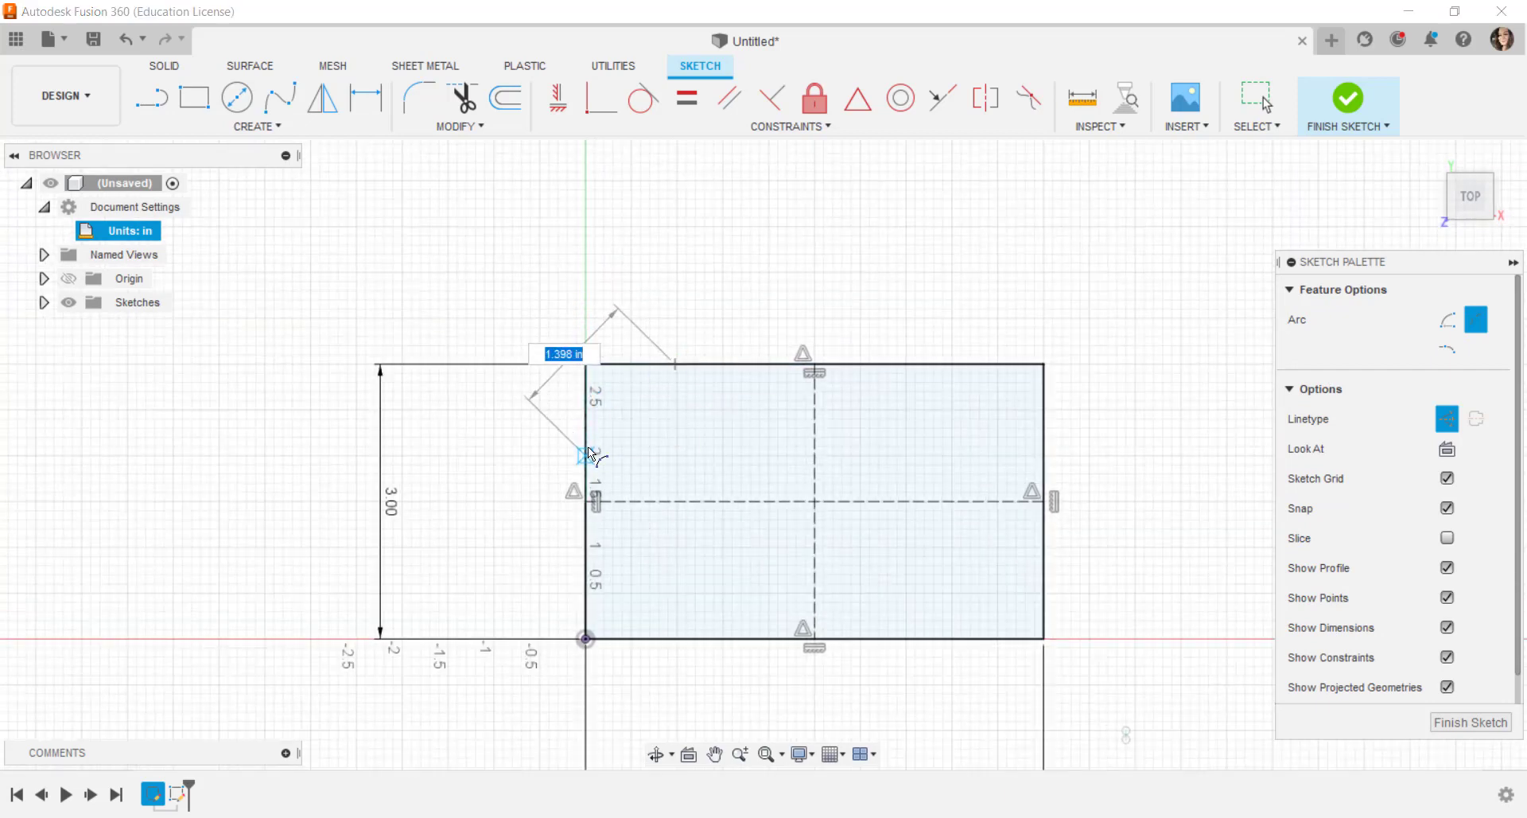
left_click(586, 444)
left_click(592, 404)
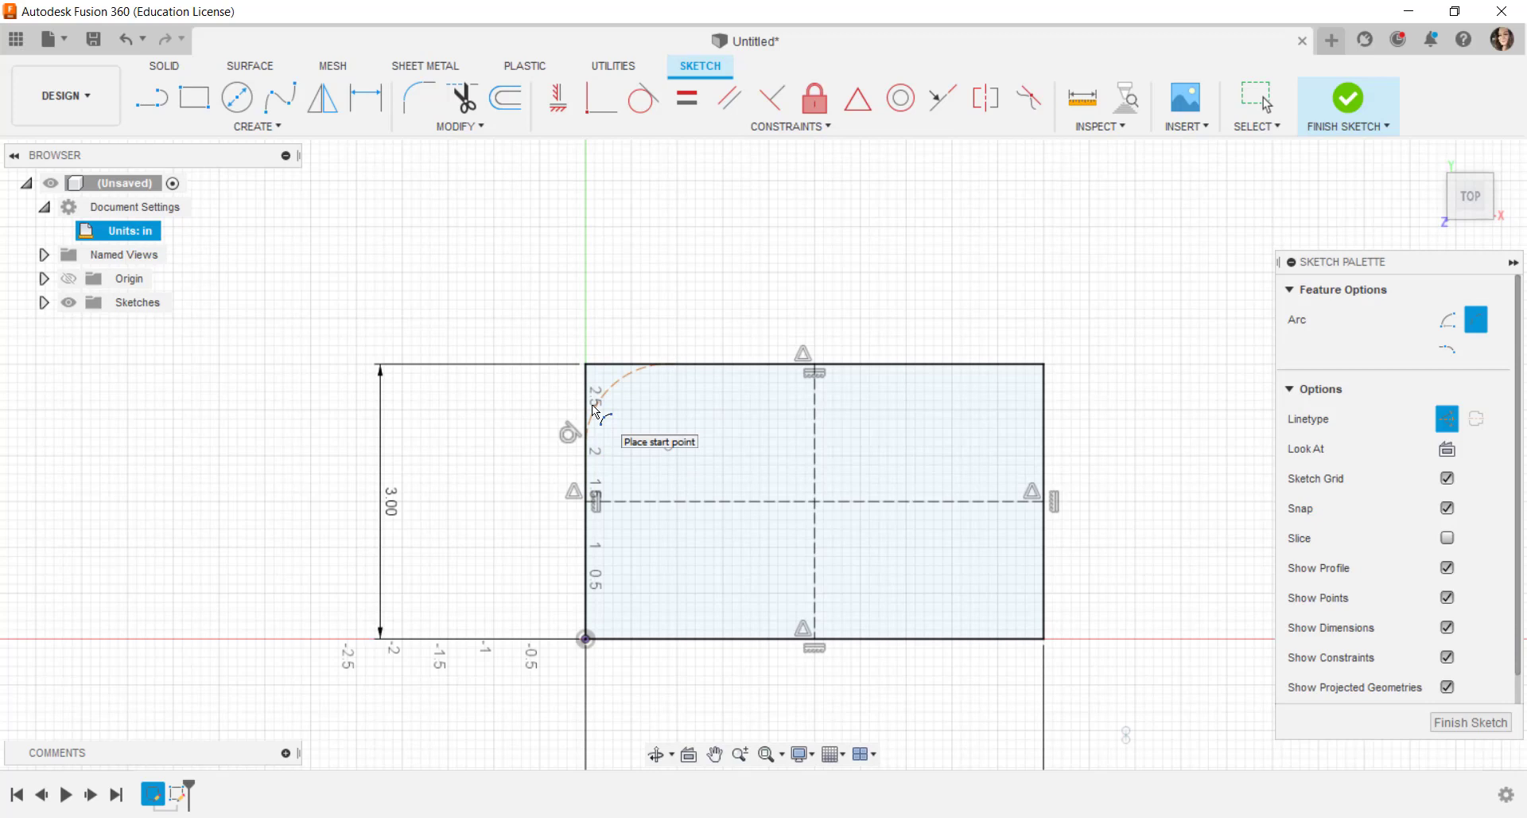
Switch off the construction linetype for new sketch geometry and undo the three-point arc at the rectangle's corner
left_click(1447, 419)
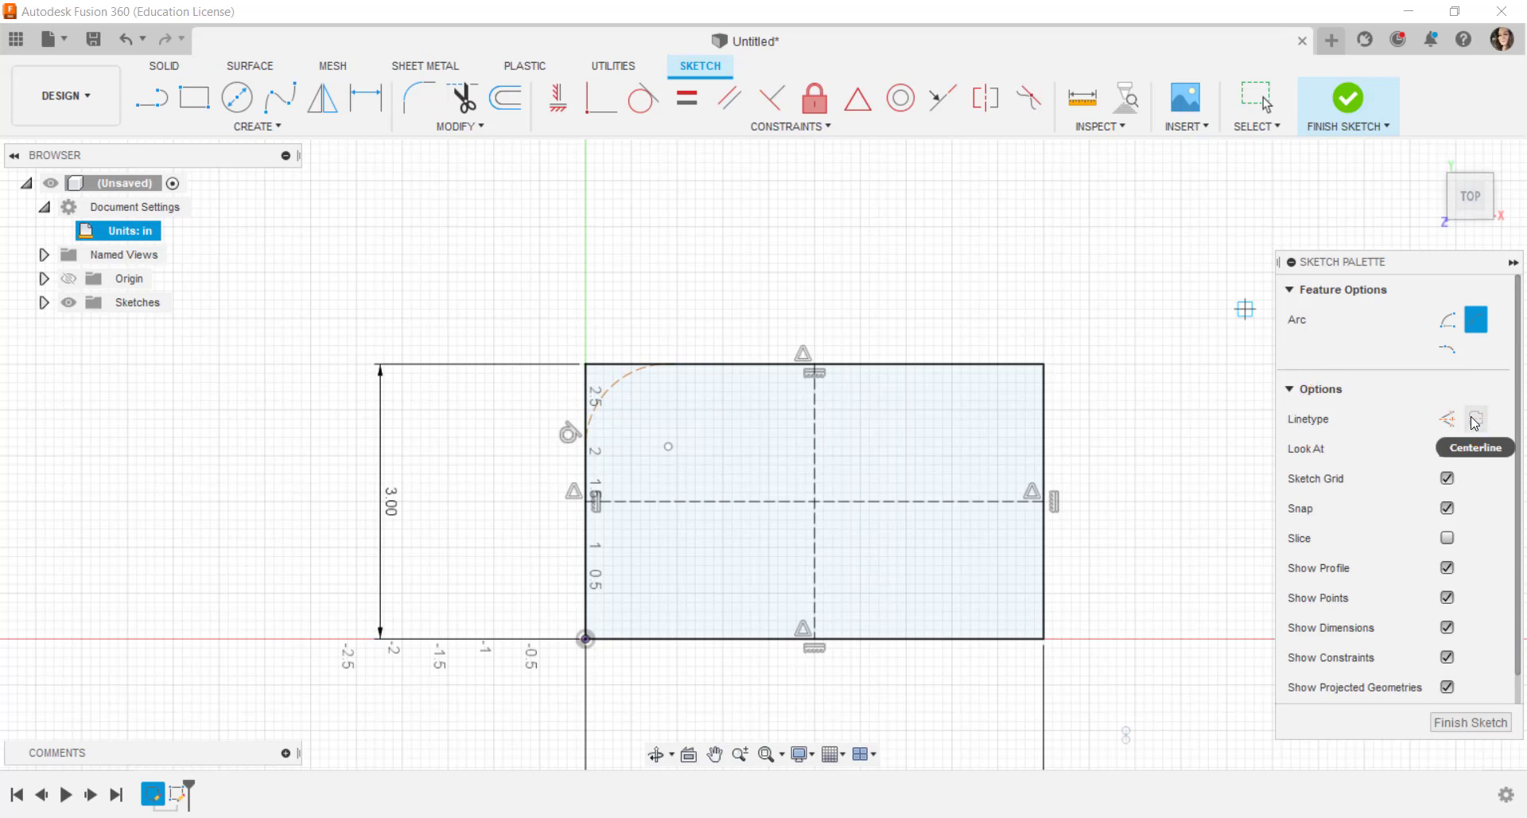
left_click(1447, 418)
left_click(1443, 427)
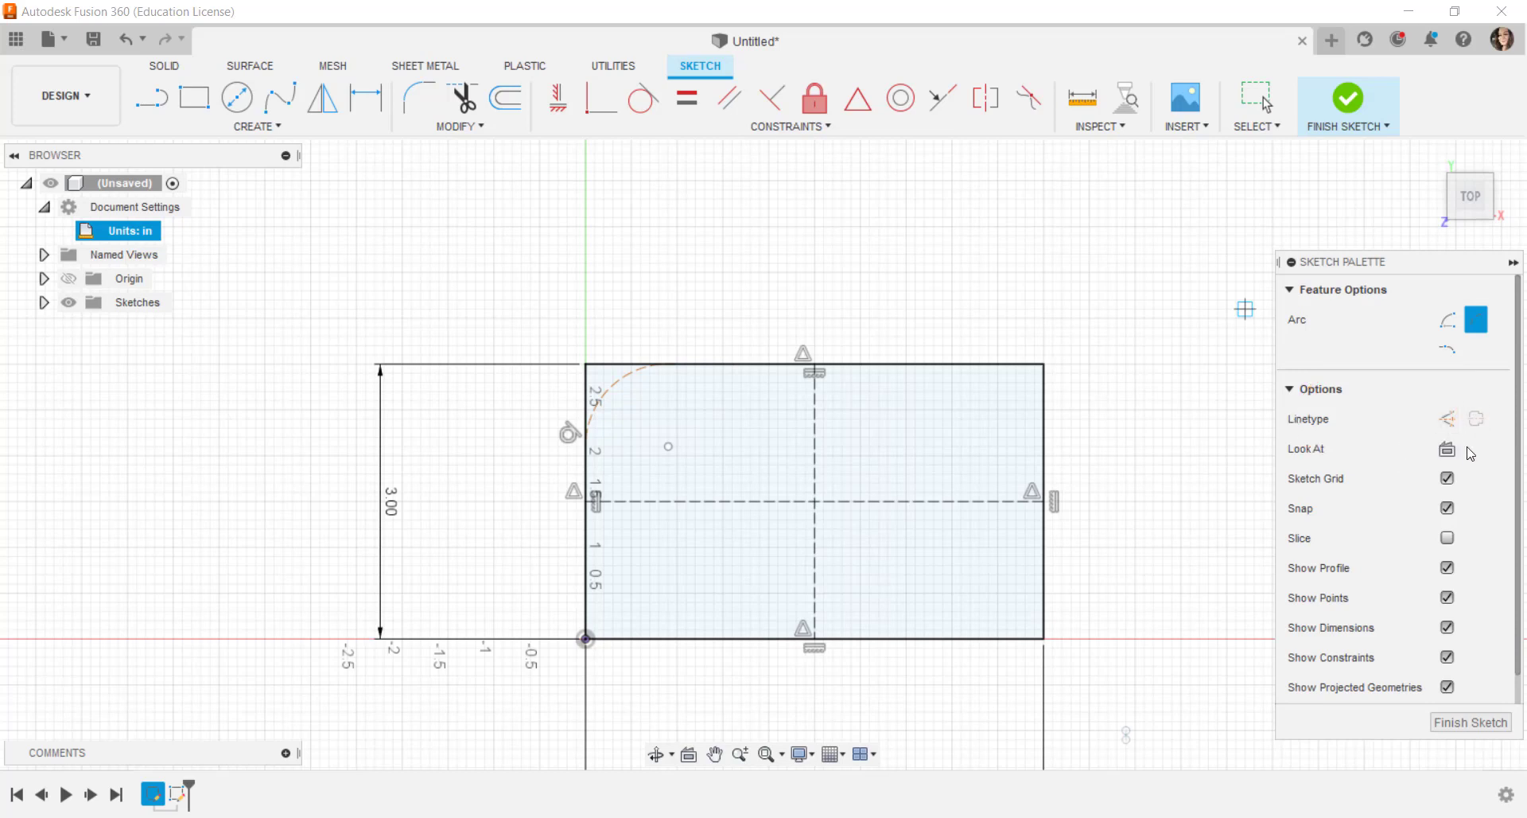
left_click(1448, 424)
left_click(1451, 423)
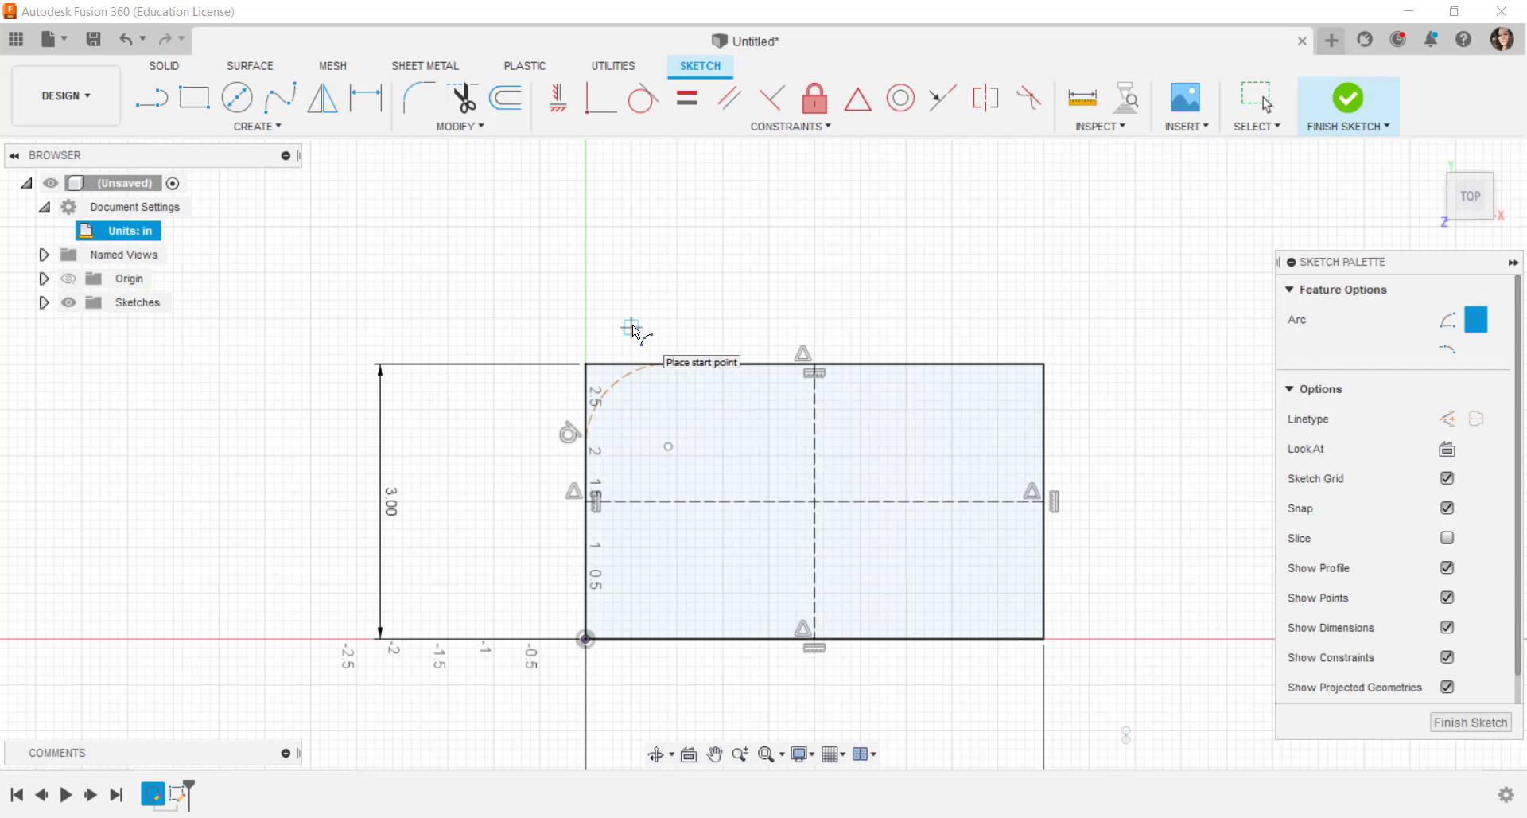
left_click(127, 46)
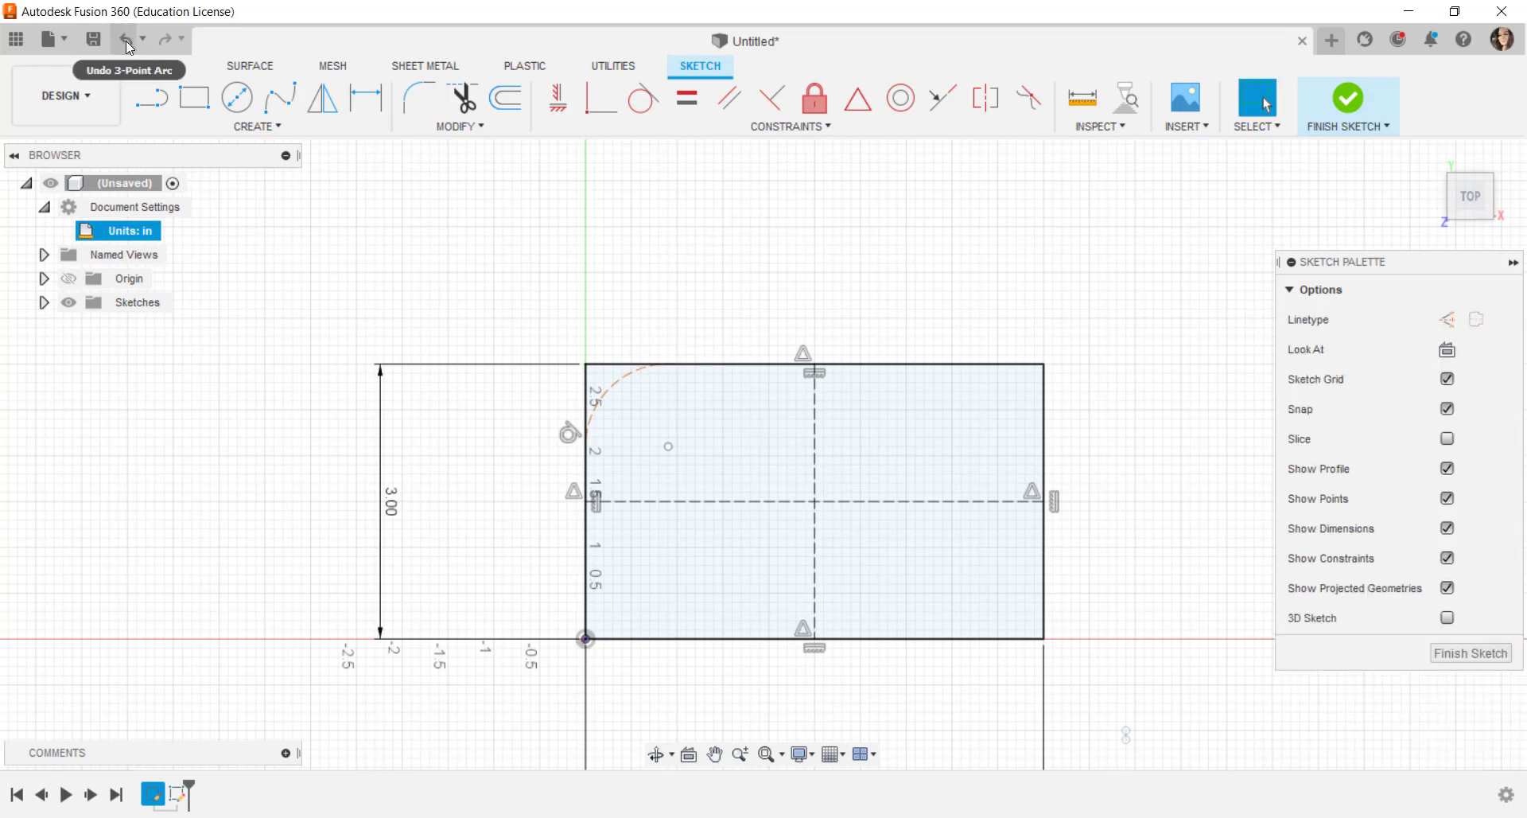
left_click(127, 46)
Draw a solid three-point arc of about 0.9 in radius across the rectangle's upper-left corner, from its upper edge to its left edge
left_click(255, 126)
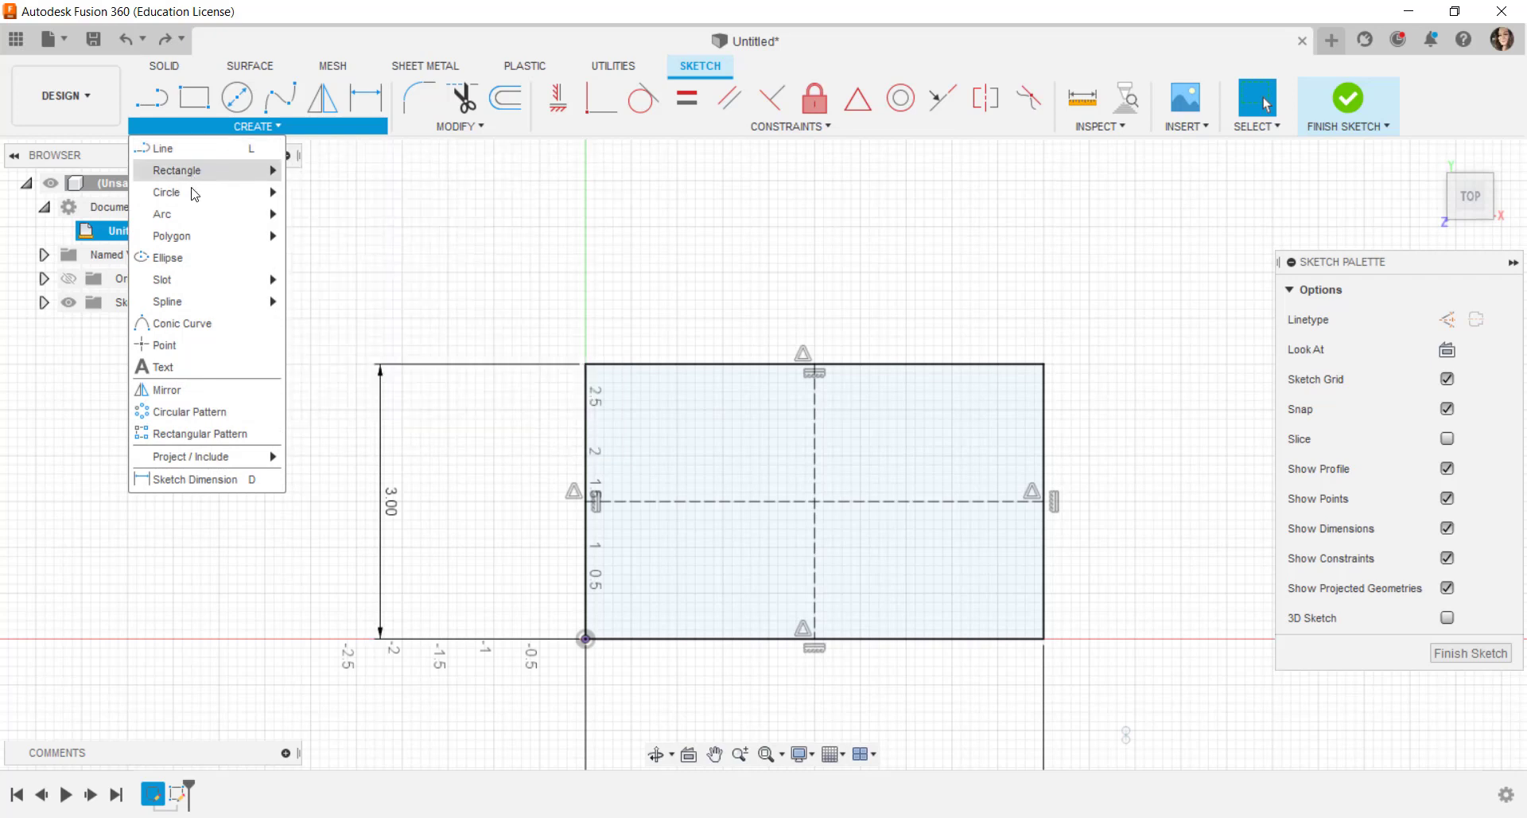
mouse_move(192, 203)
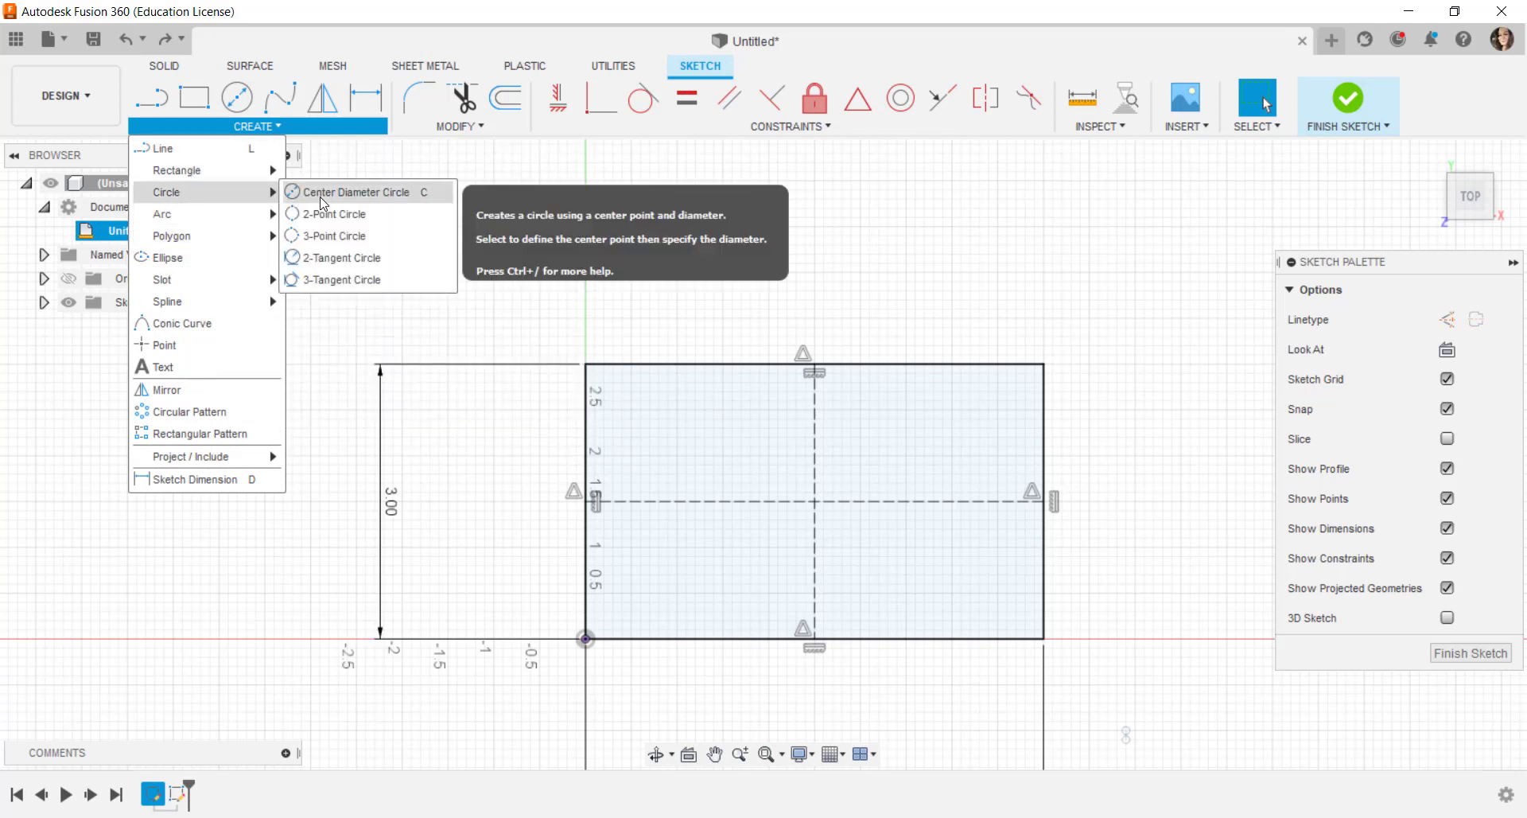
left_click(314, 221)
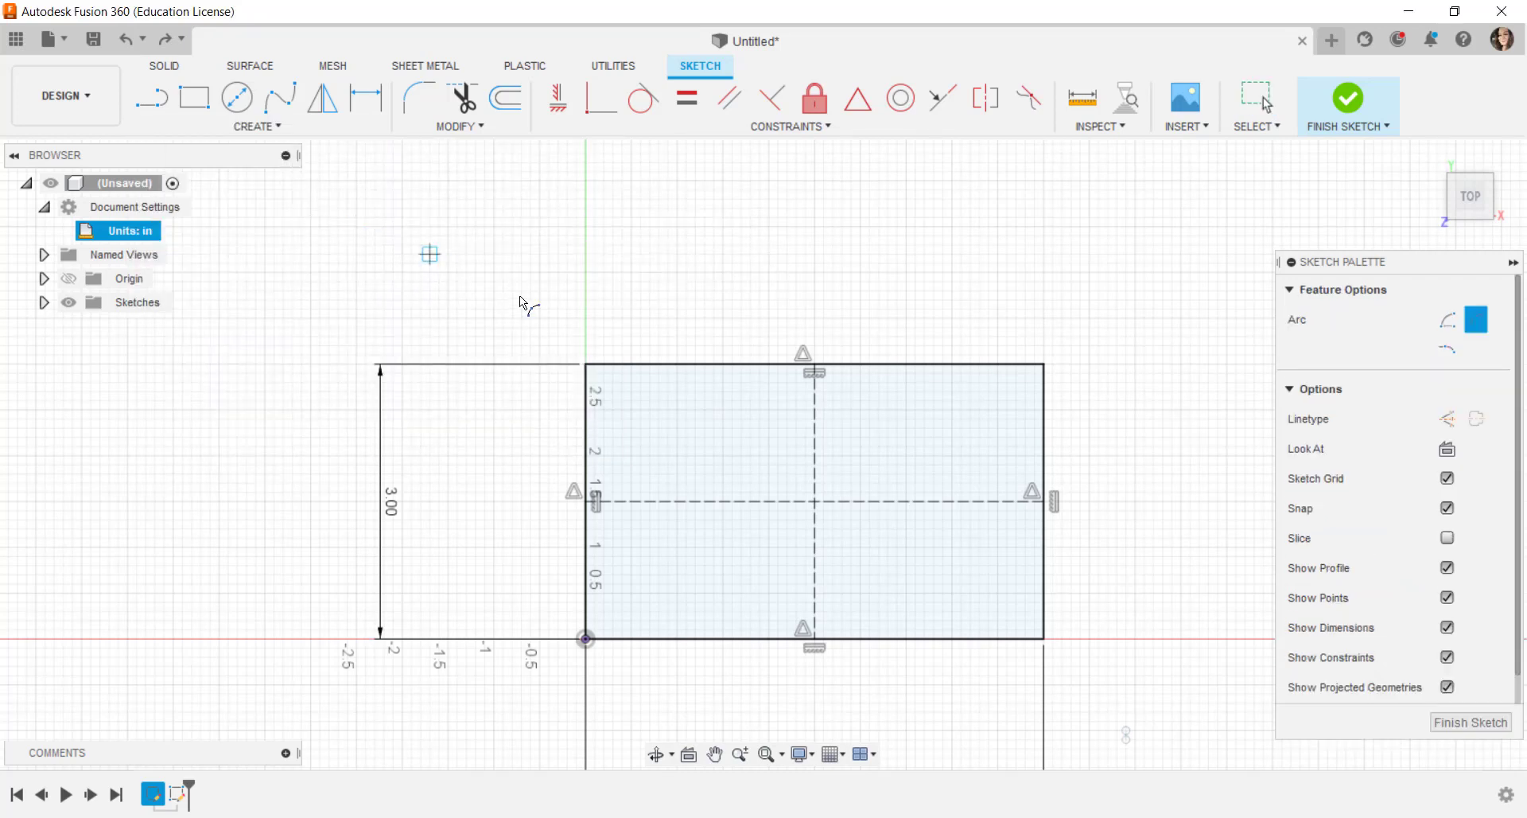
left_click(676, 366)
left_click(586, 445)
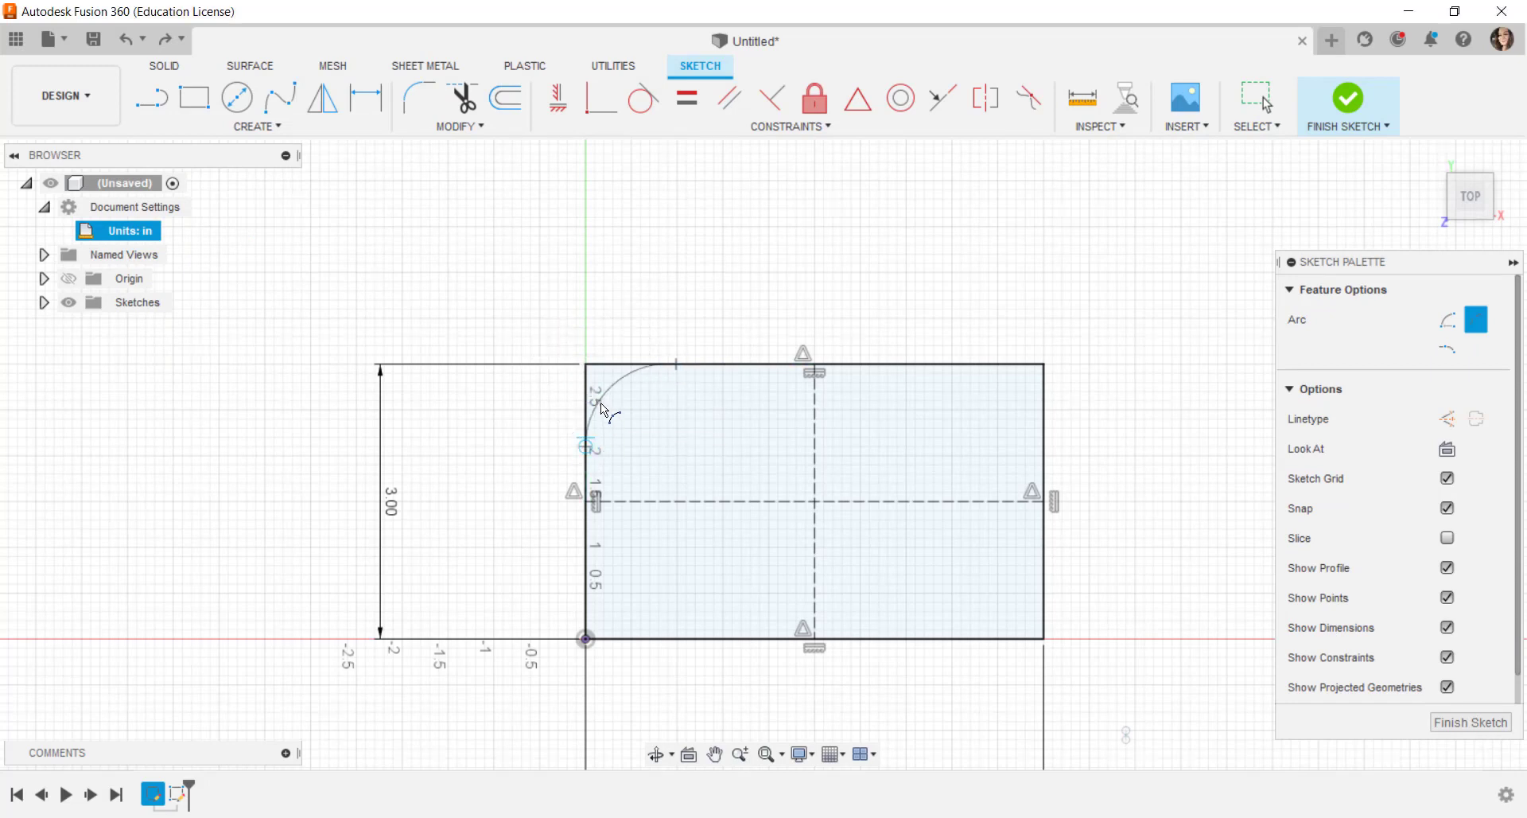
left_click(611, 416)
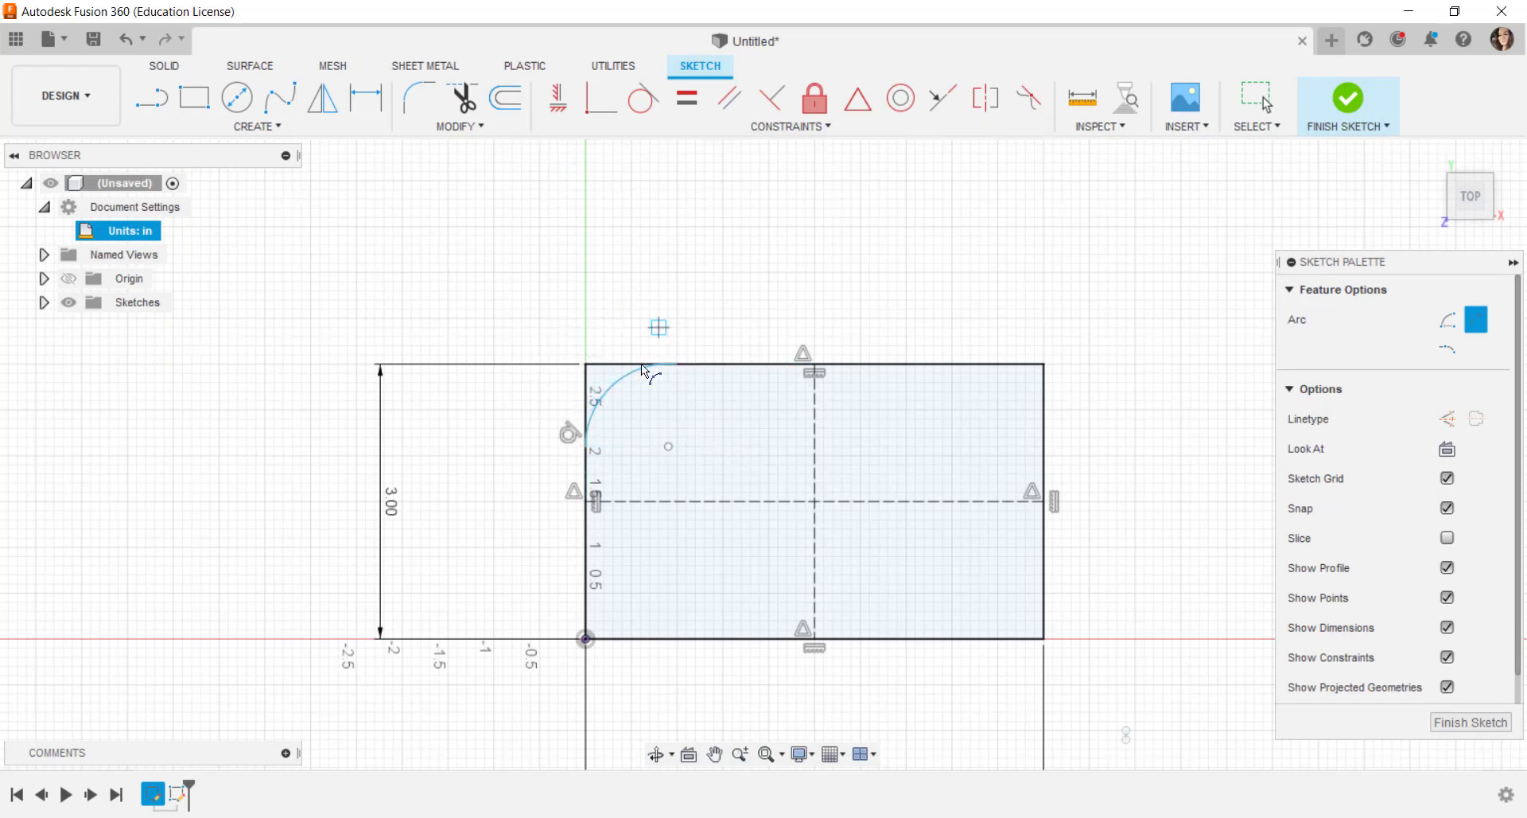
Trim the end of the corner arc that sticks out beyond the rectangle's upper edge
scroll(689, 322, "up", 10)
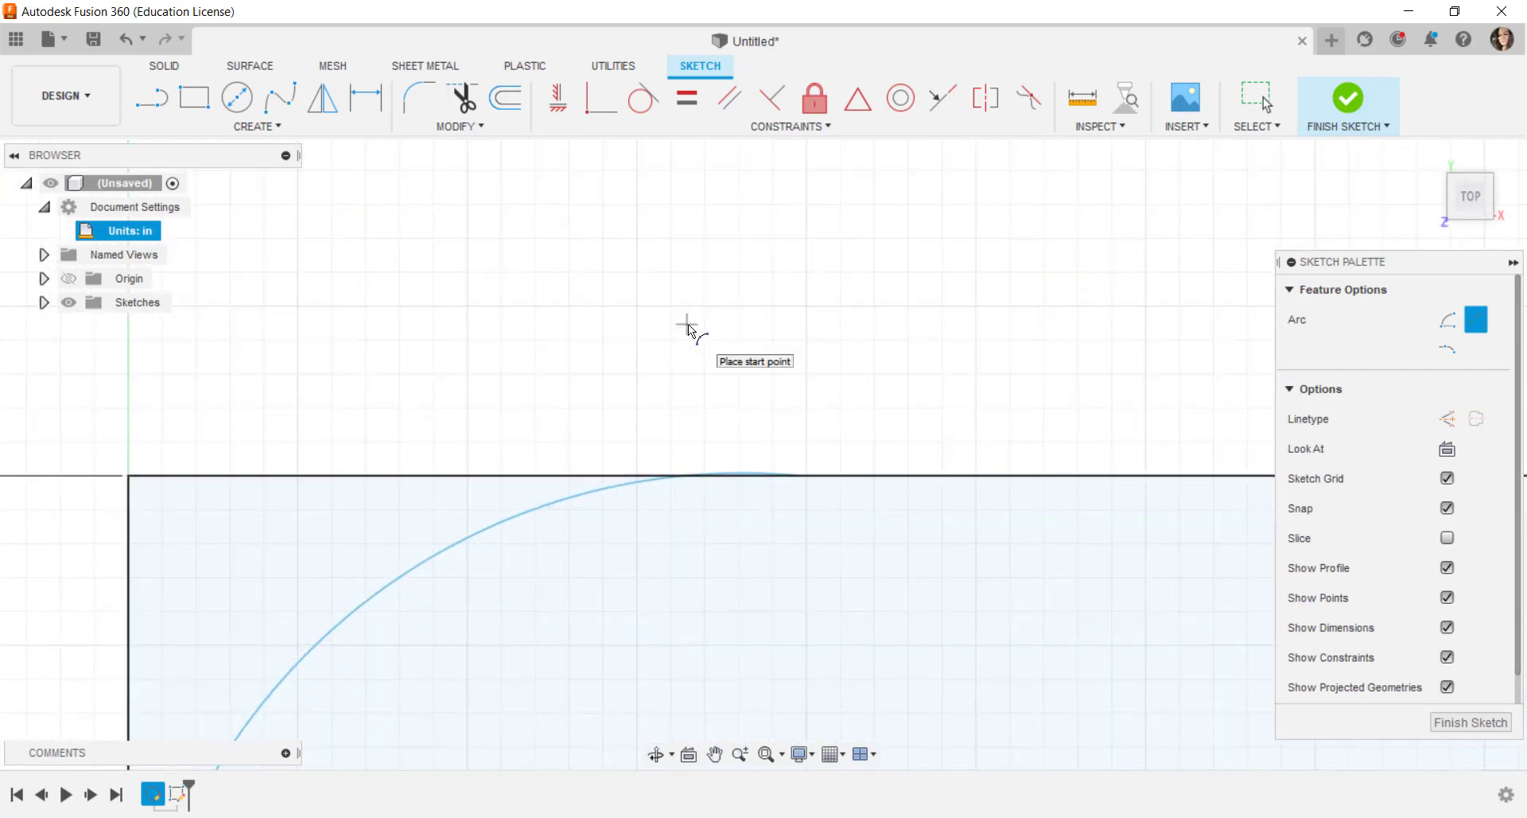
middle_click_drag(688, 323, 687, 245)
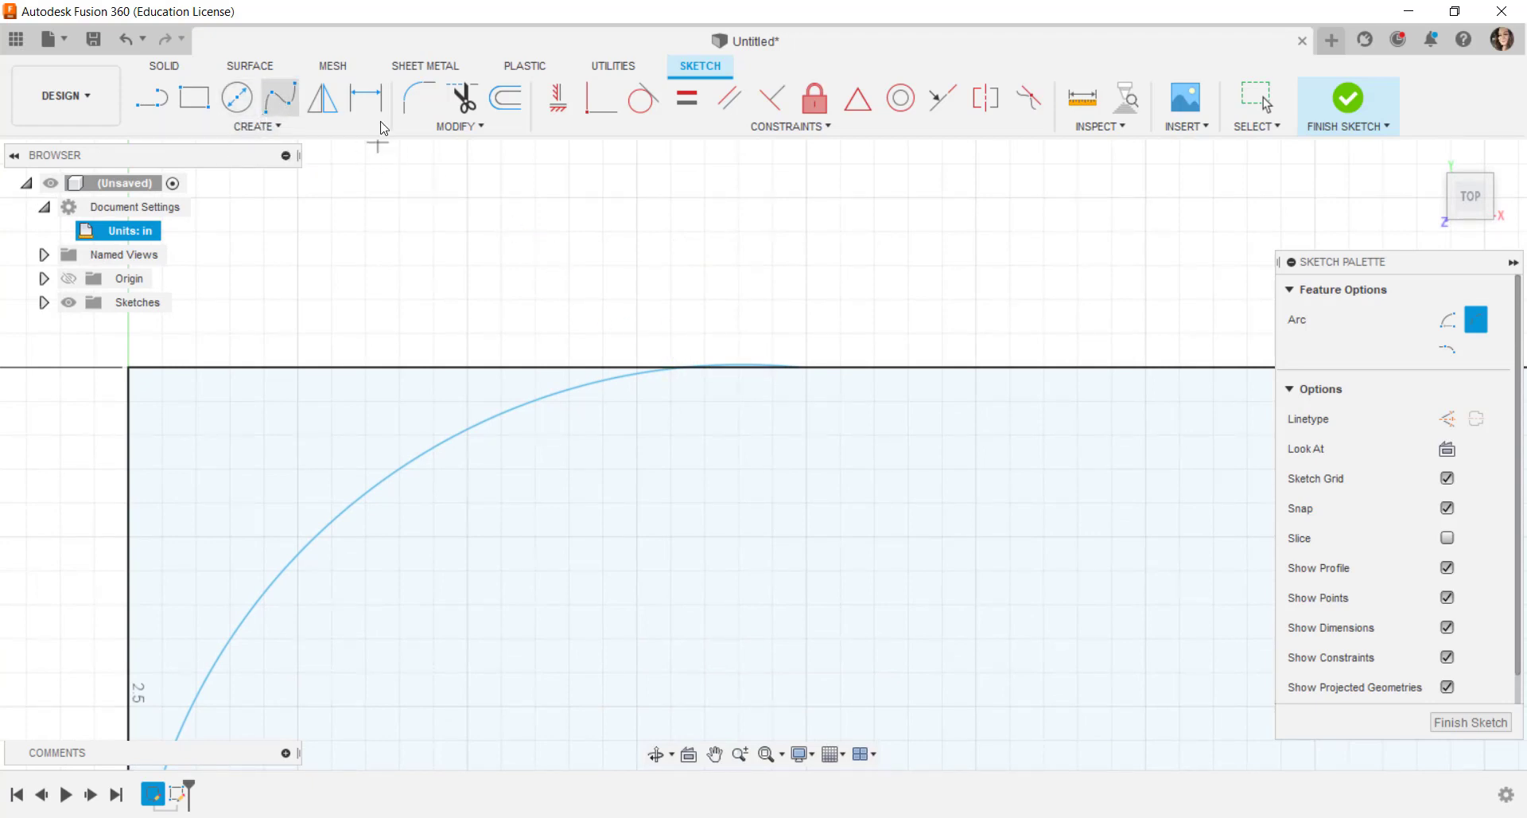
left_click(461, 125)
left_click(428, 194)
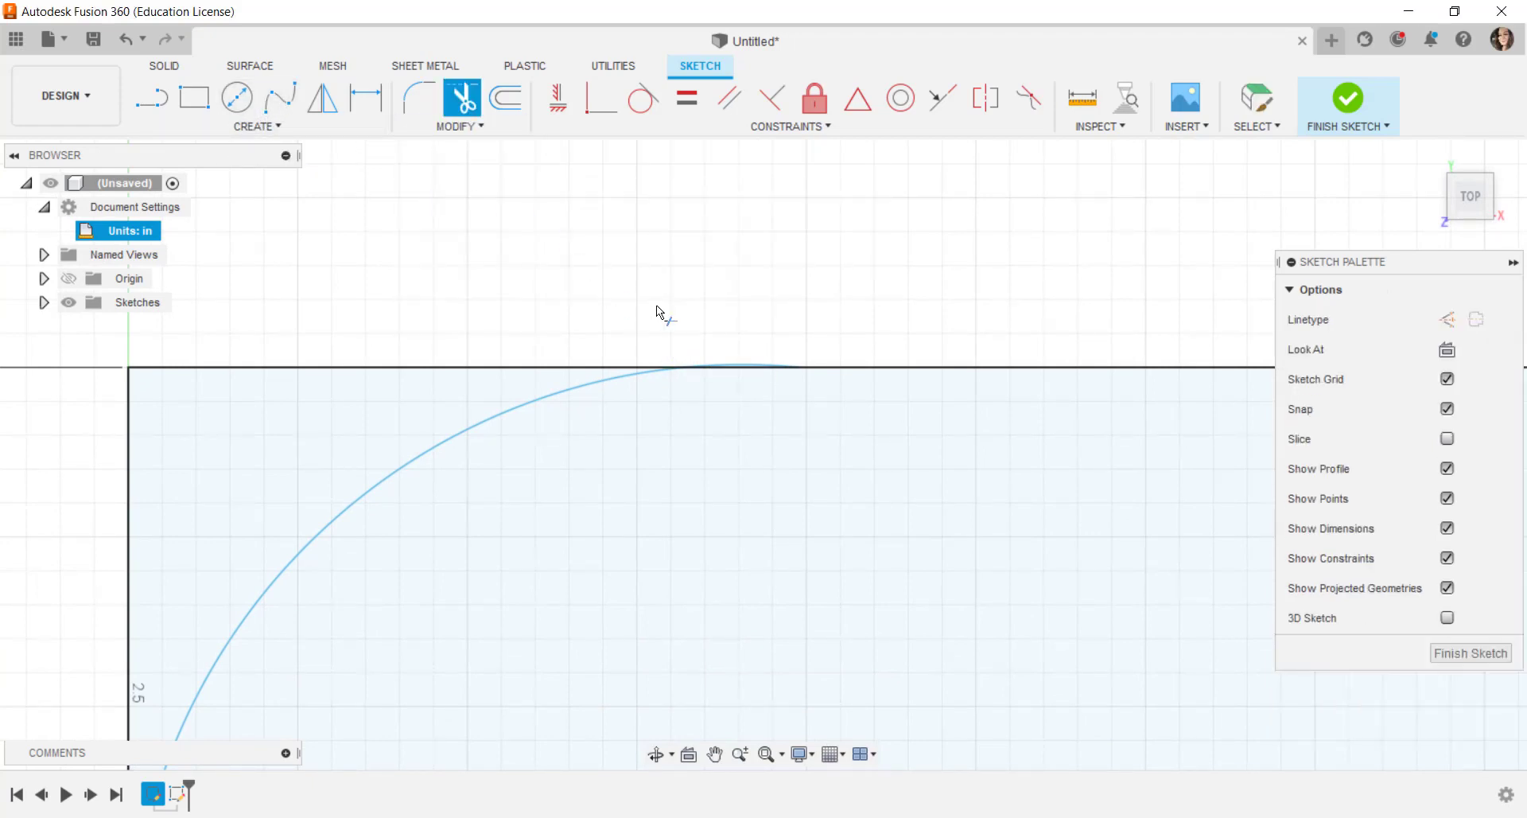
left_click(745, 361)
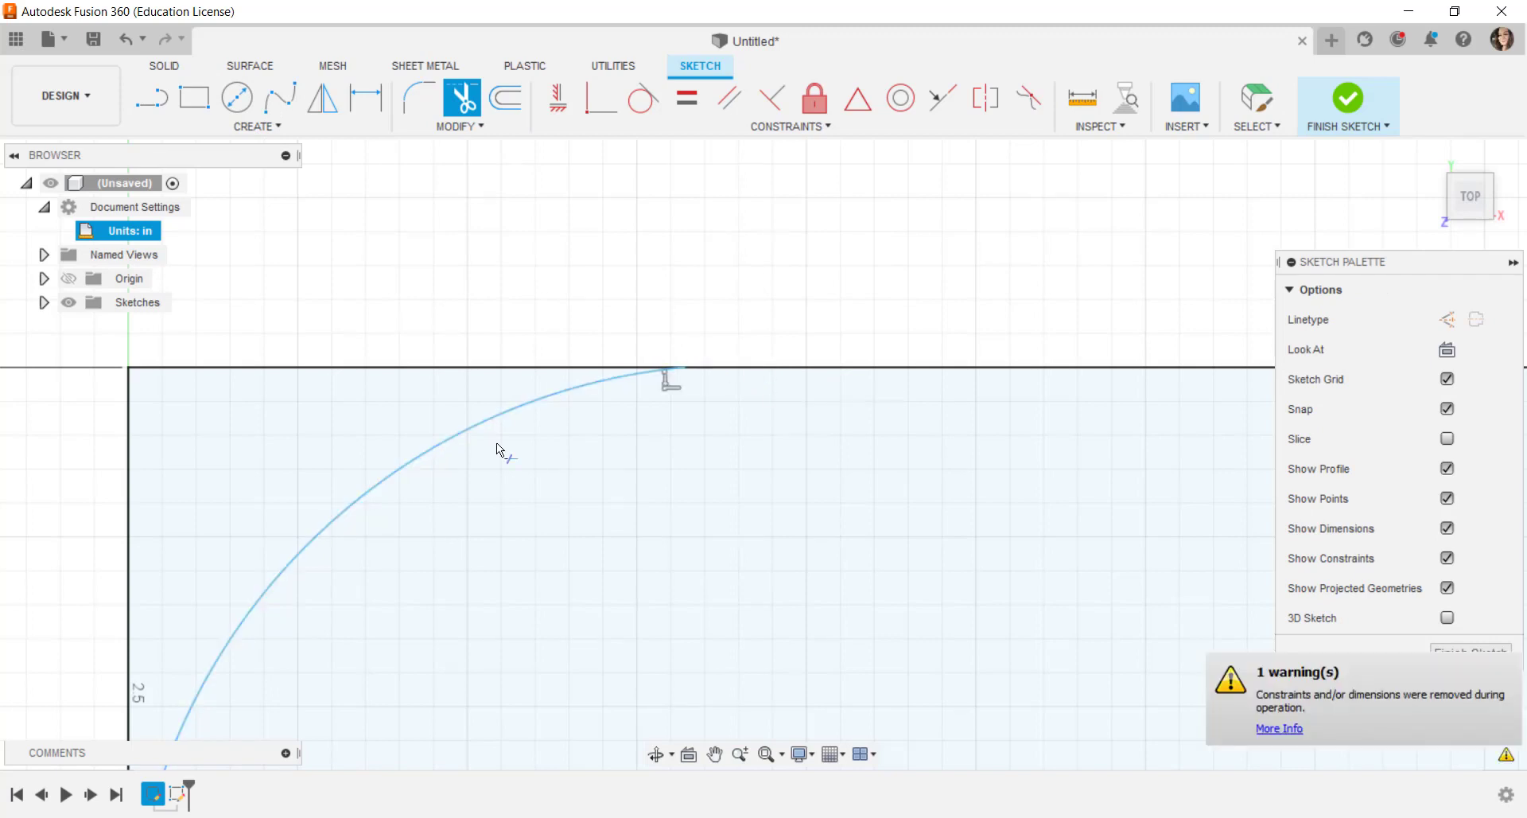
Trim the upper and left edge segments outside the arc at the rectangle's upper-left corner
scroll(398, 394, "down", 3)
middle_click_drag(354, 390, 477, 345)
scroll(423, 464, "up", 3)
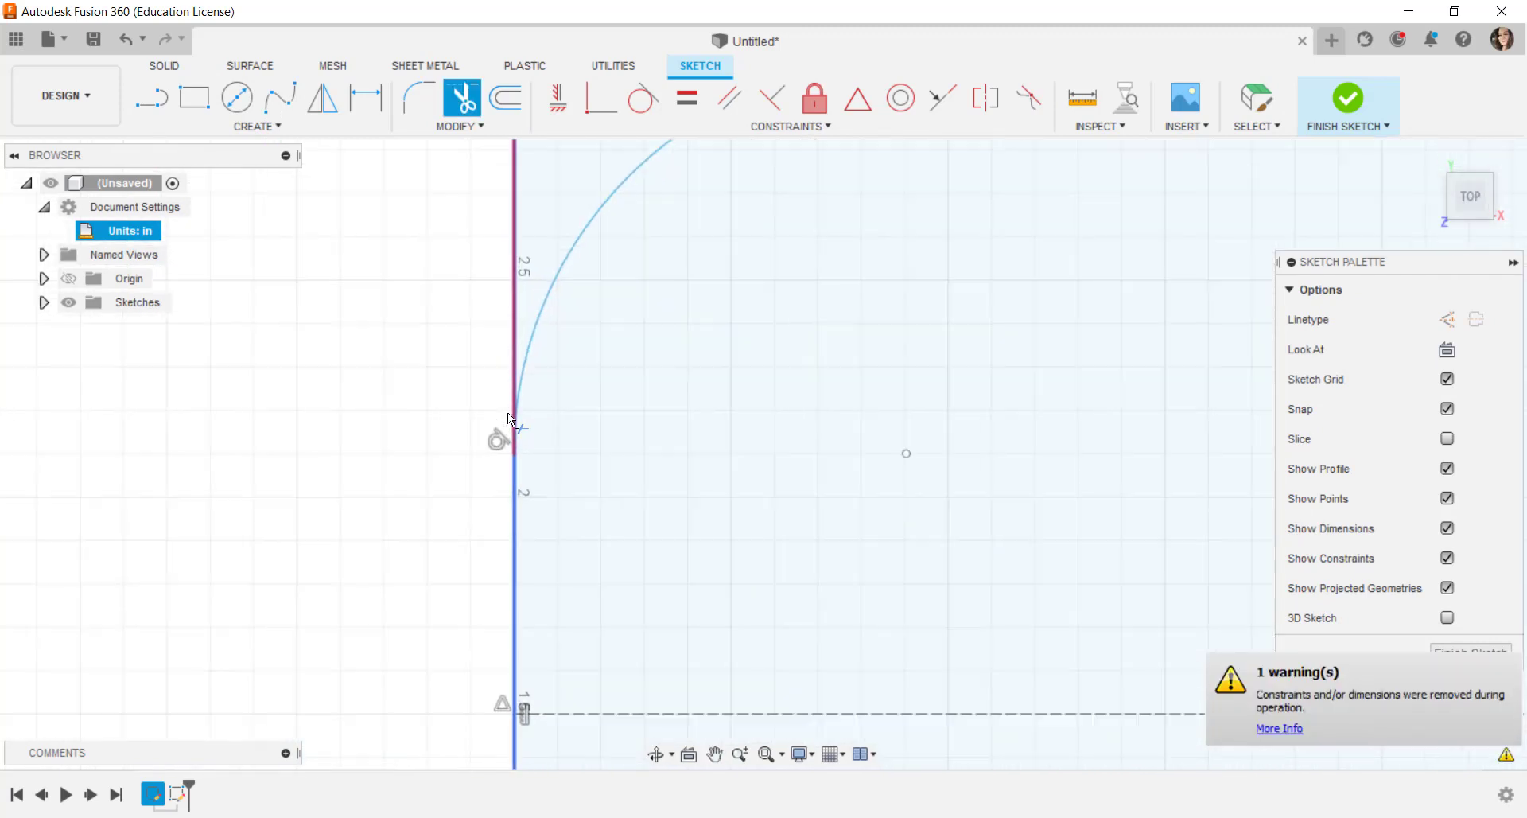
scroll(600, 410, "down", 3)
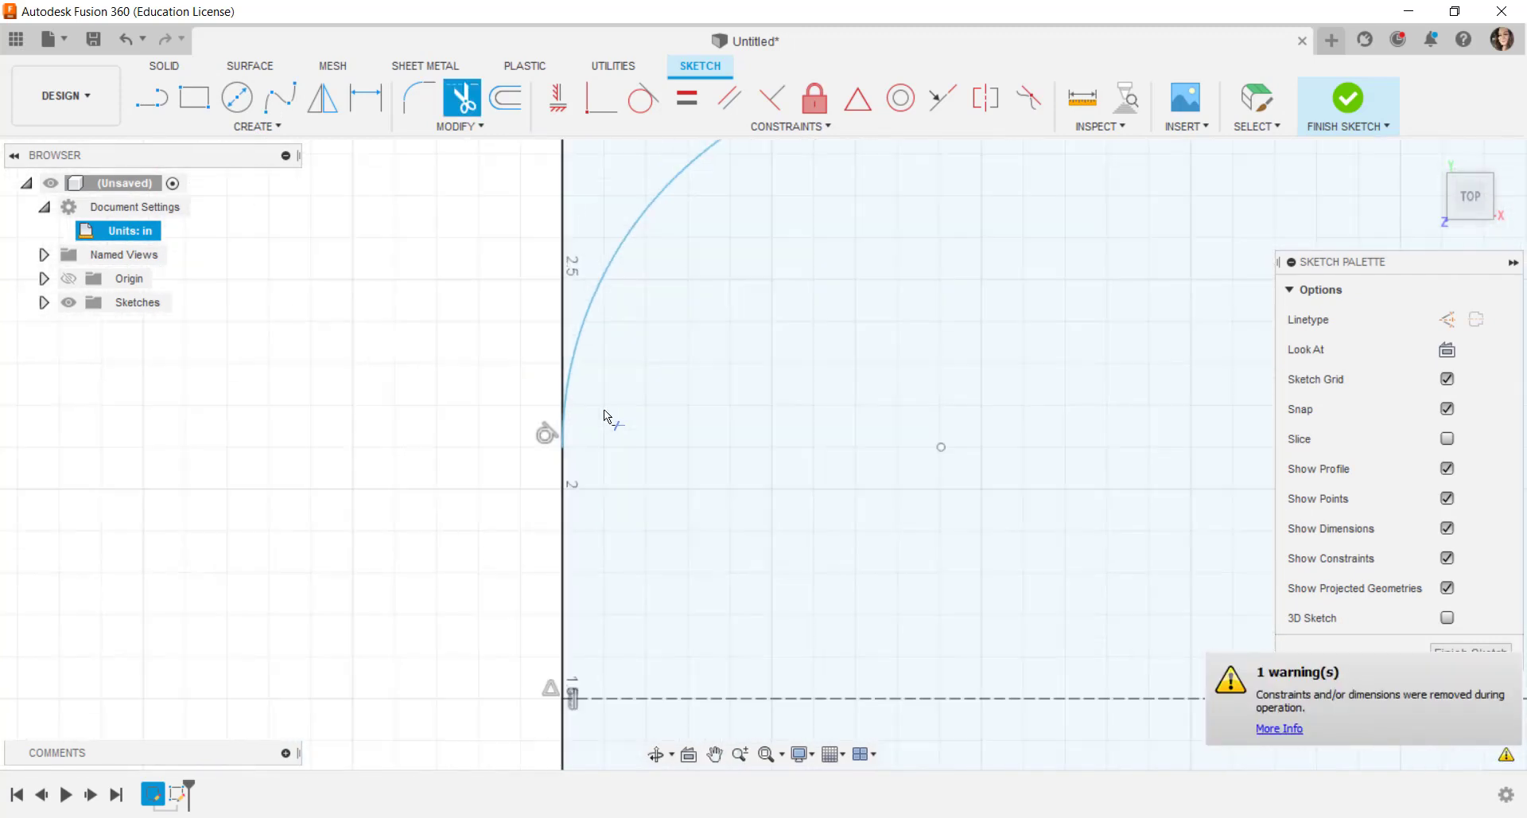
scroll(81, 466, "down", 3)
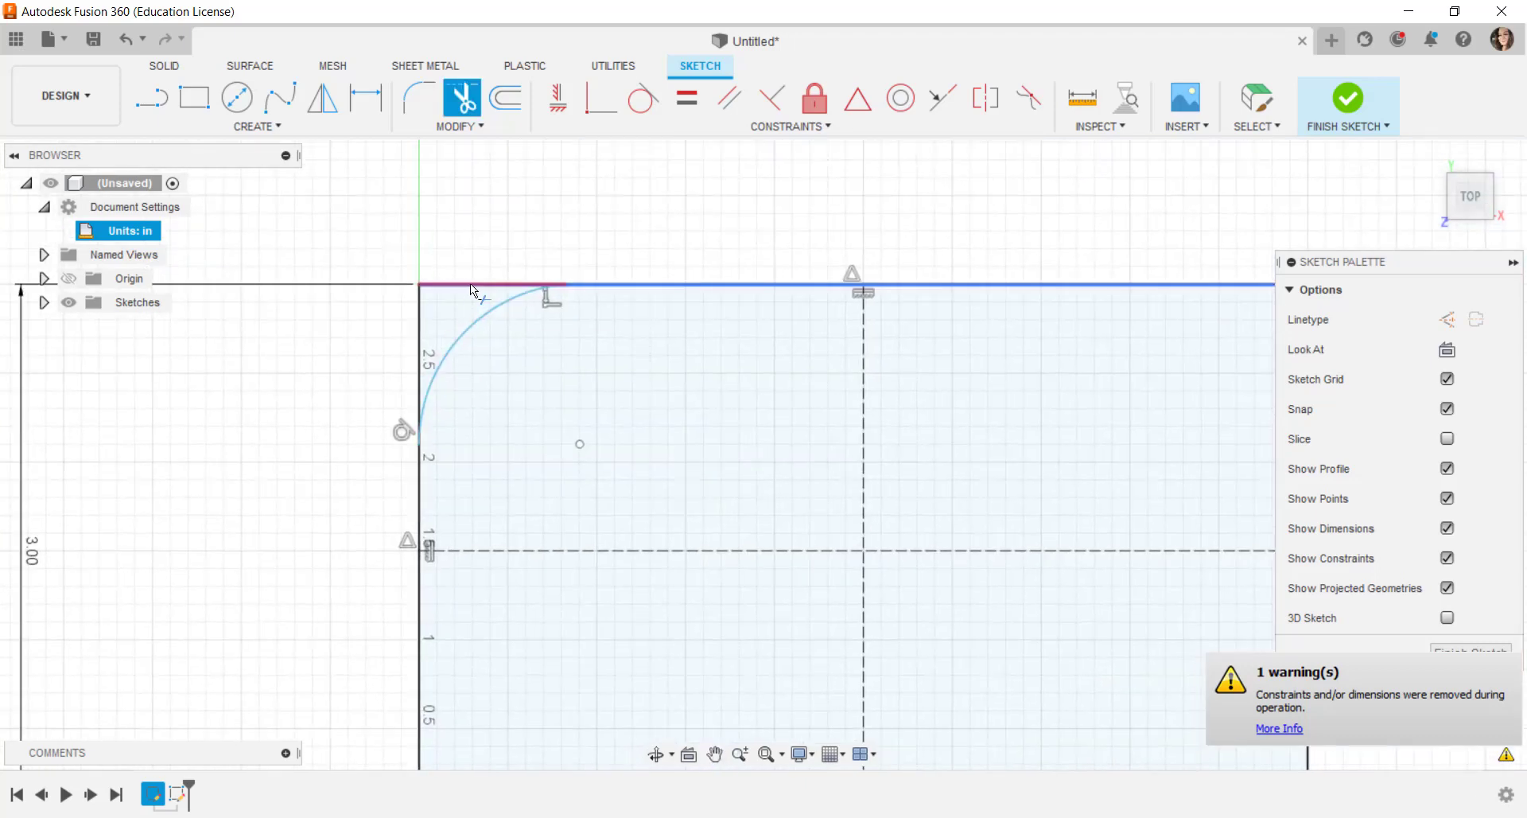
left_click(470, 283)
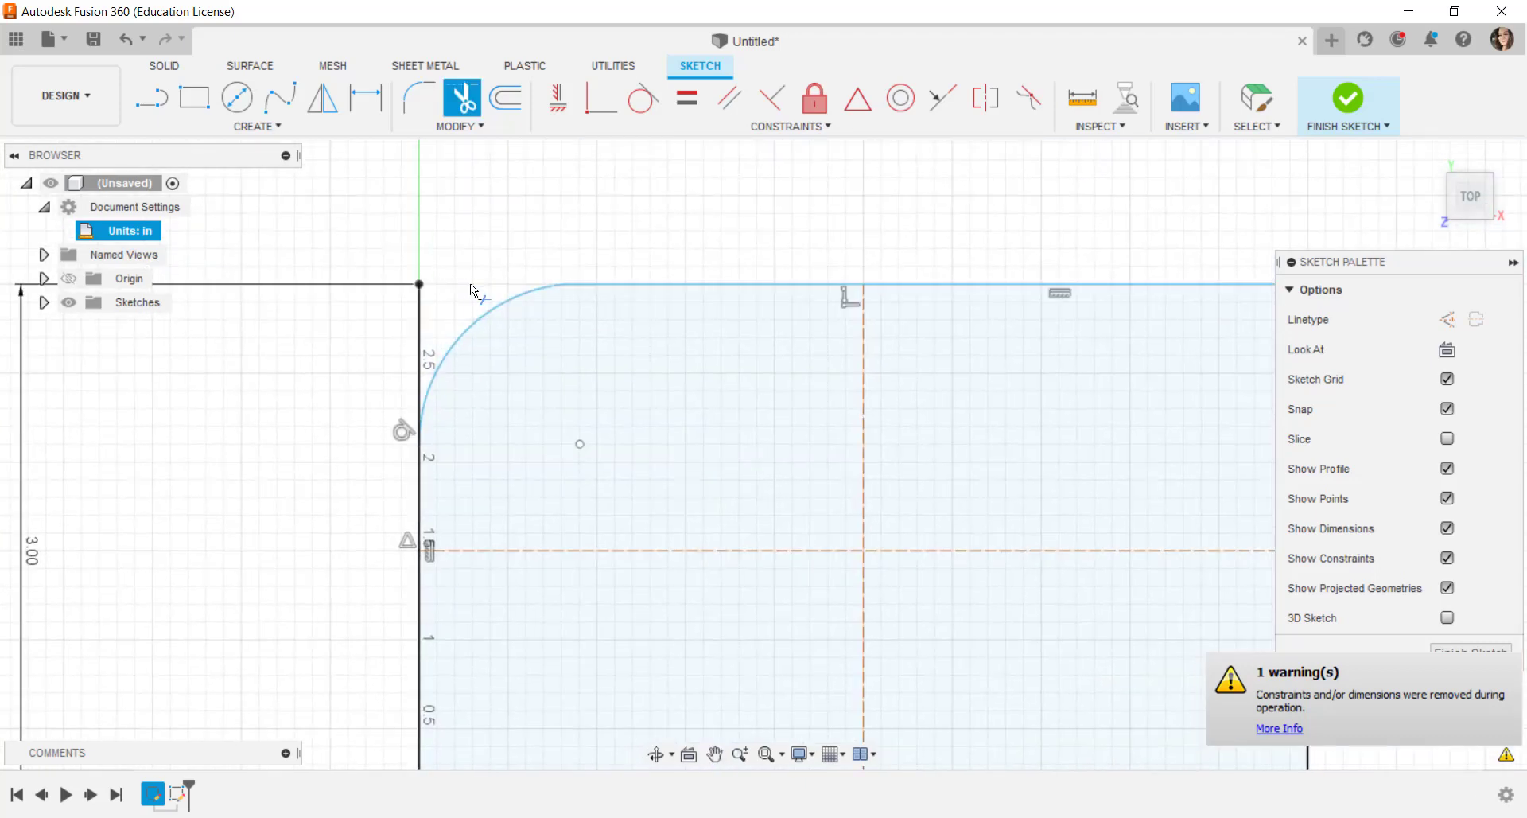
left_click(419, 328)
scroll(480, 391, "down", 3)
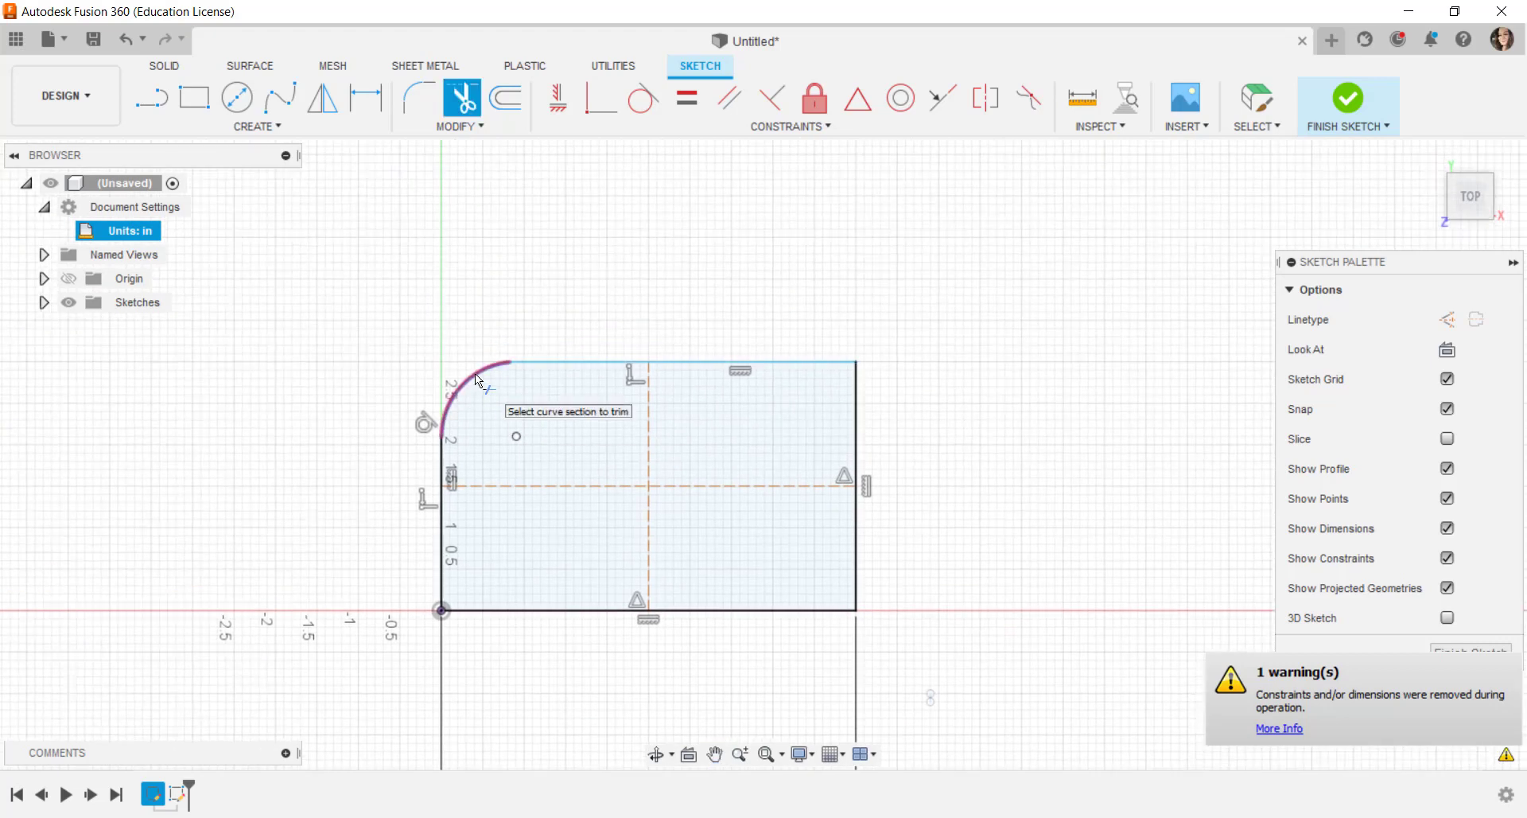
Mirror the upper-left corner arc about the vertical construction line to the upper-right corner
left_click(489, 129)
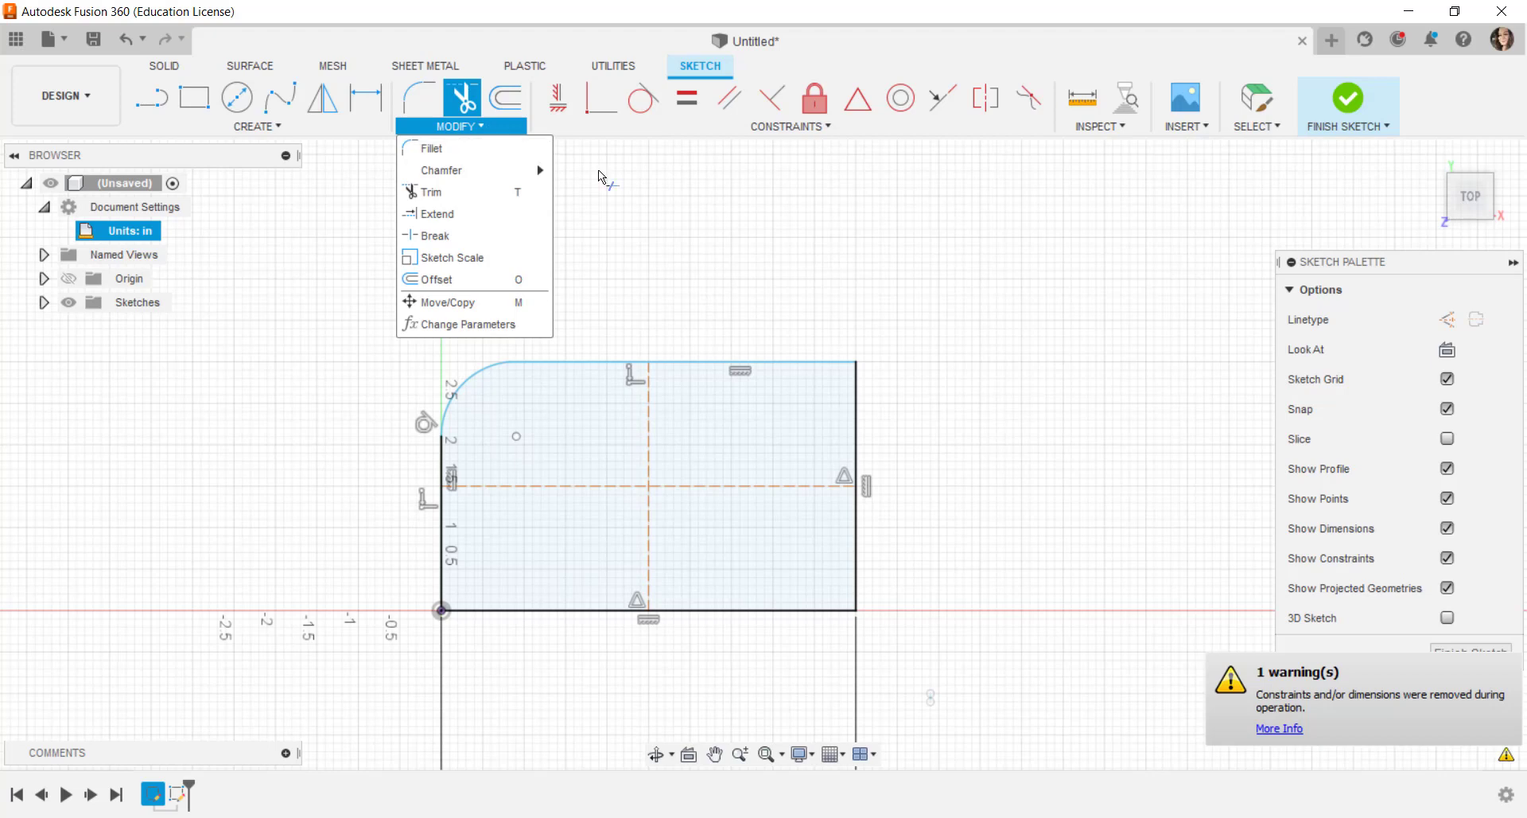
left_click(279, 129)
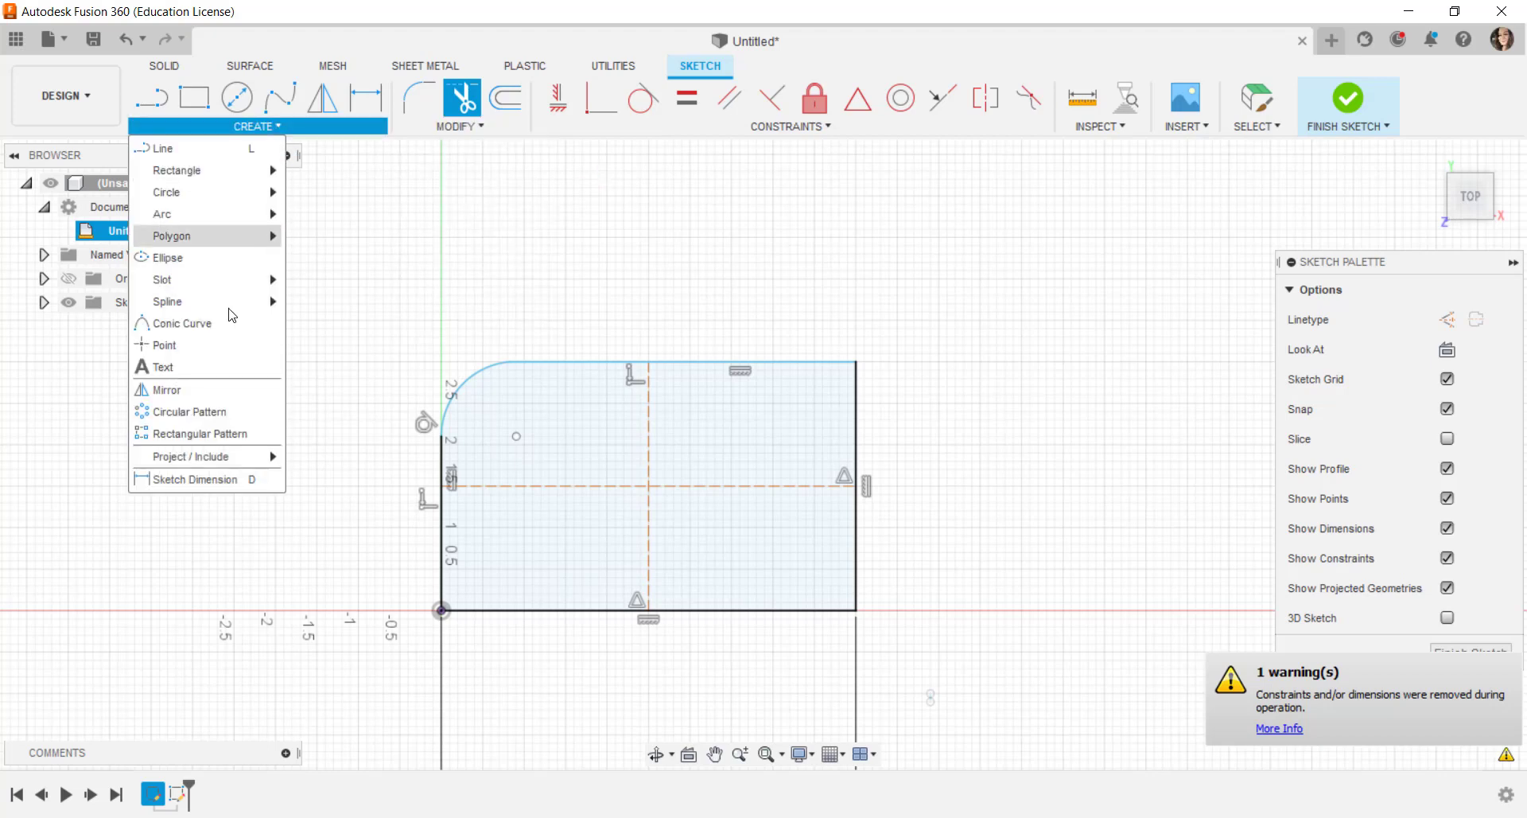
left_click(239, 390)
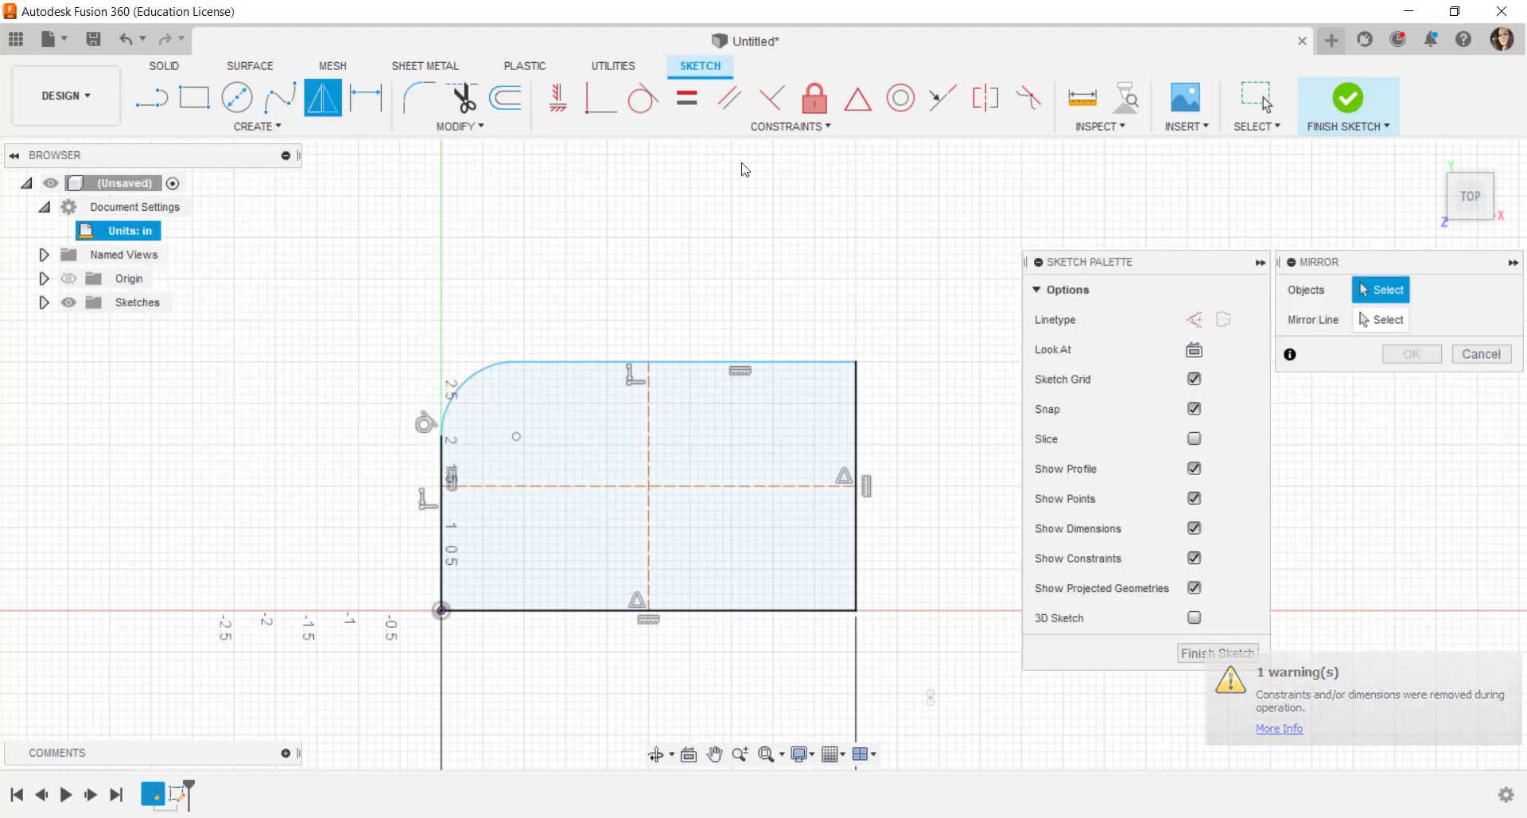
left_click(460, 390)
left_click(1384, 321)
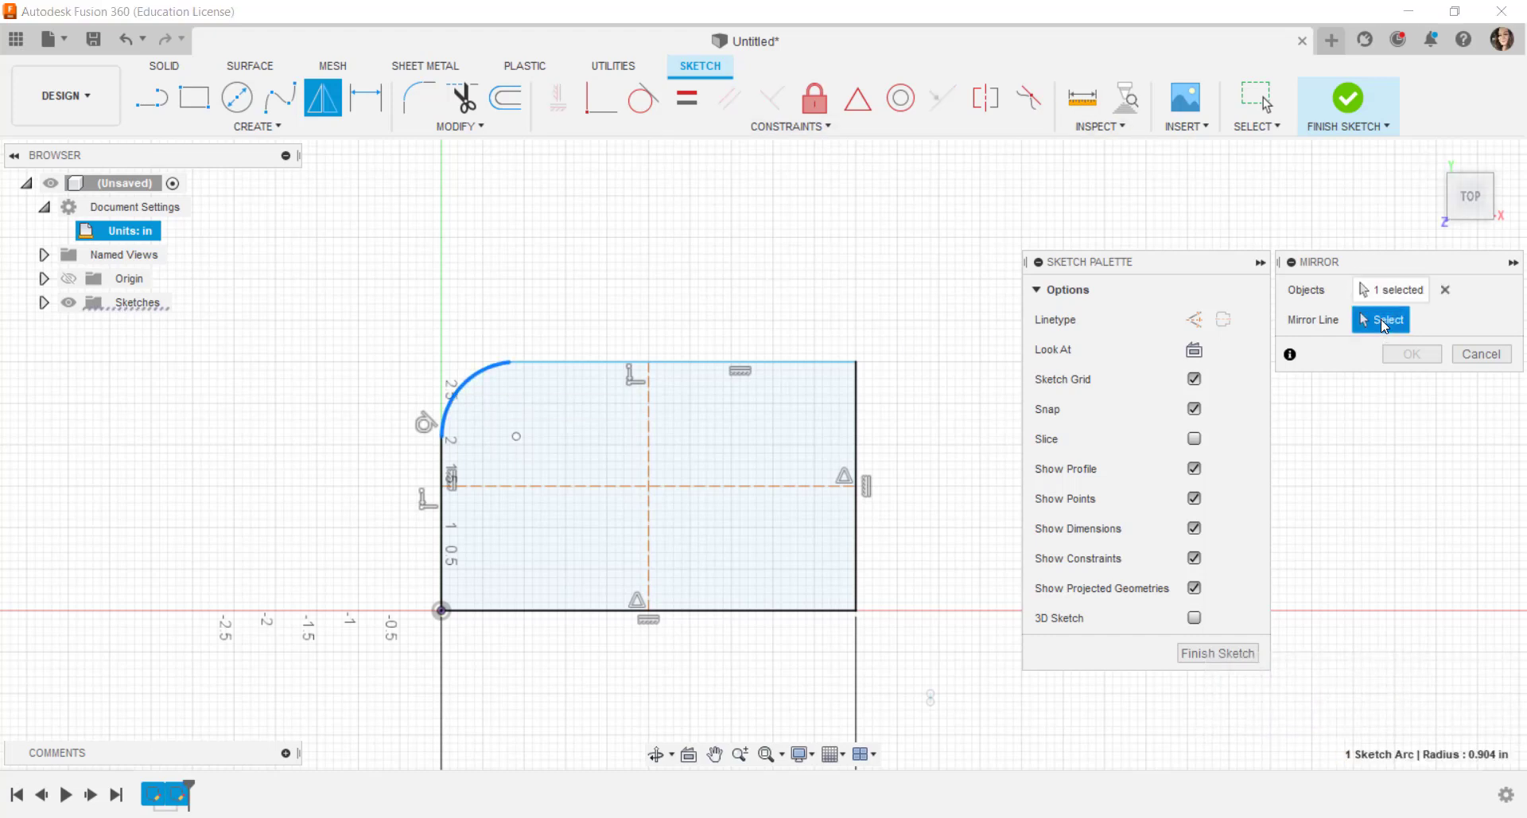
left_click(649, 437)
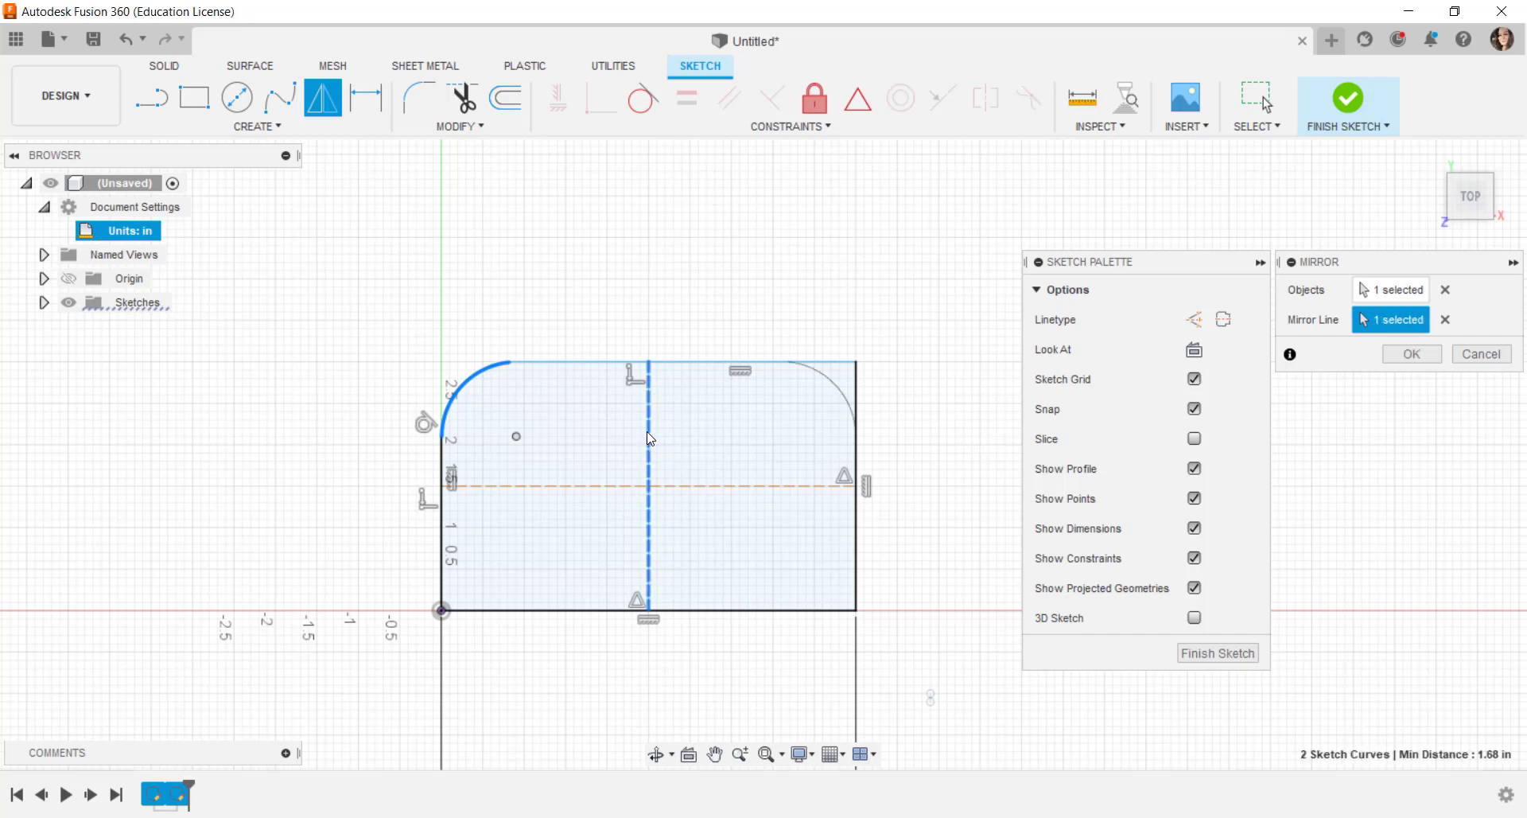
left_click(1408, 356)
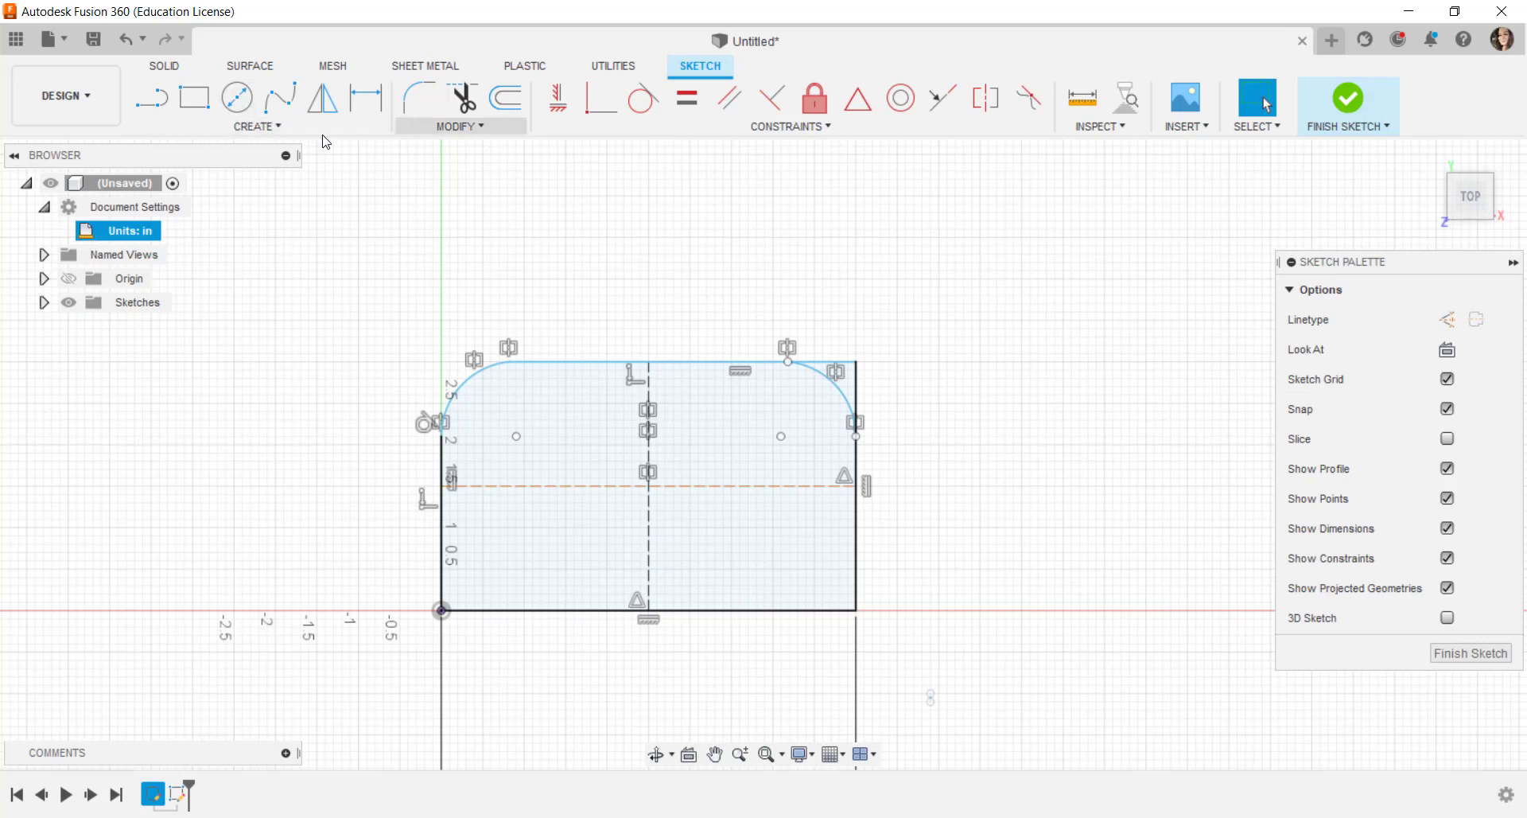
Mirror both upper corner arcs about the horizontal construction line to the two lower corners
left_click(276, 131)
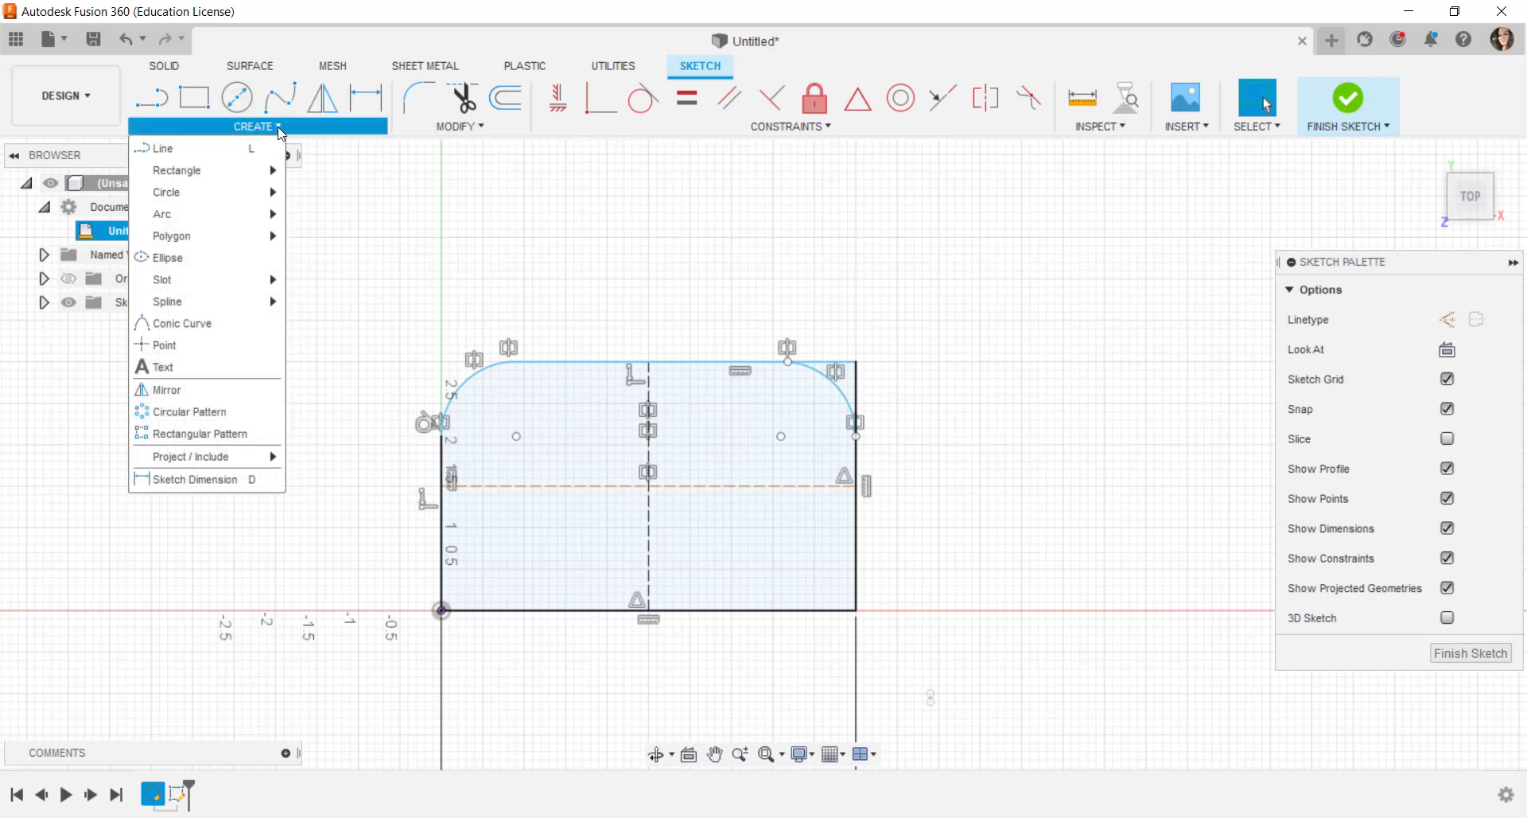
left_click(240, 393)
left_click(434, 391)
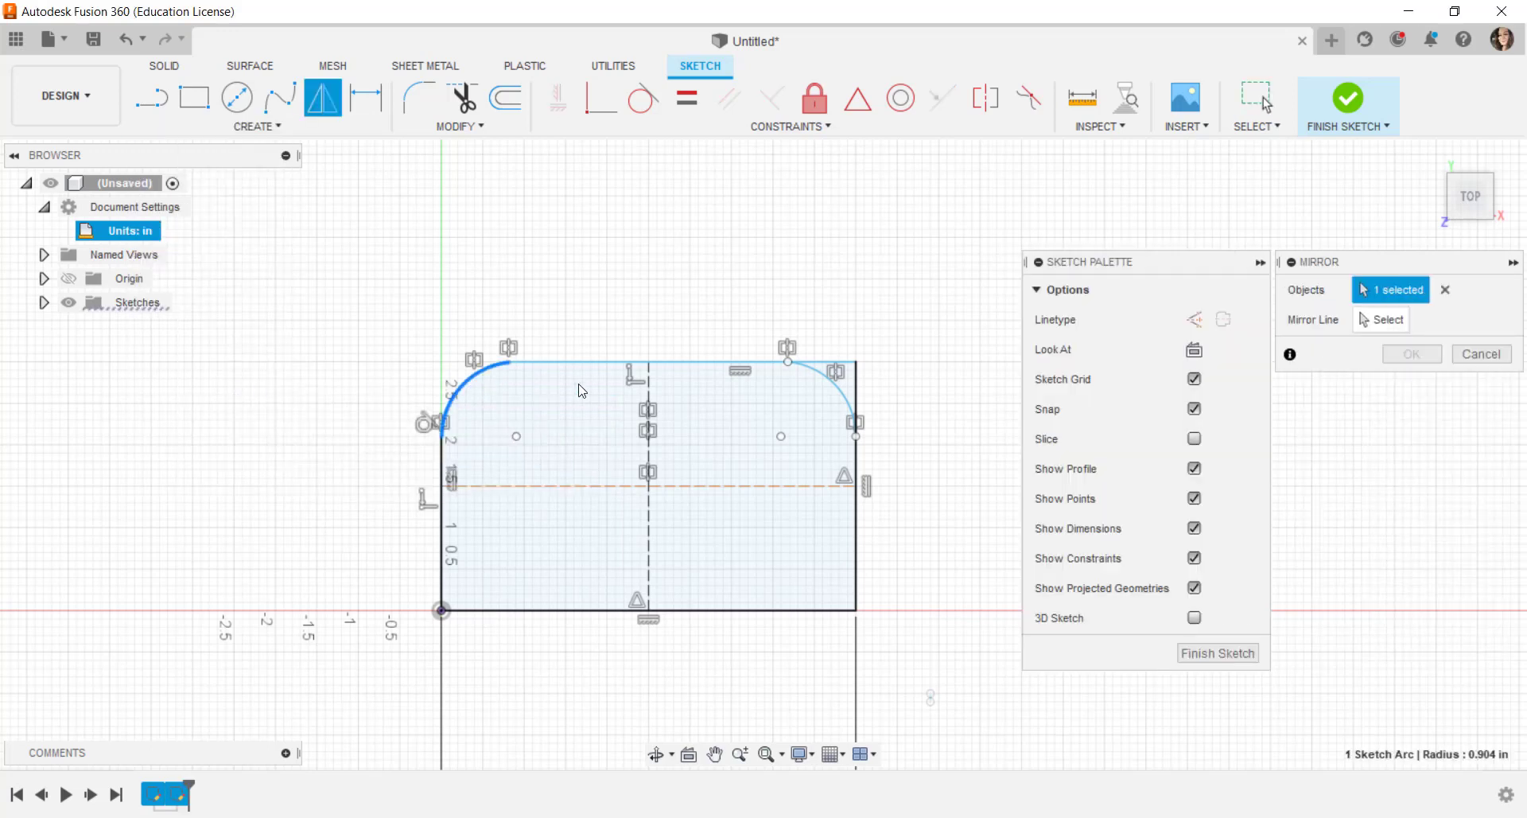
left_click(850, 399)
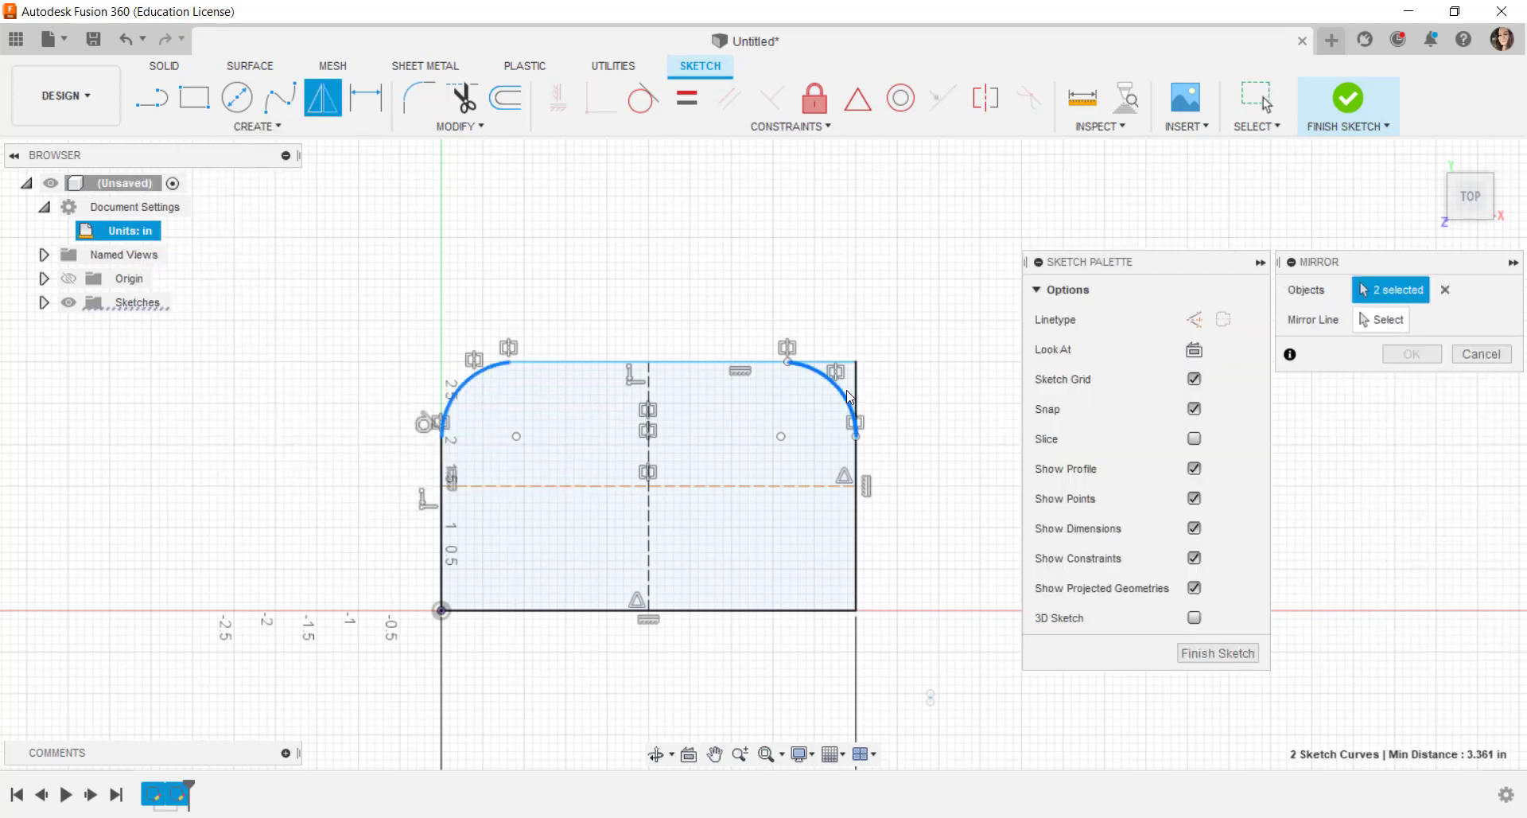
left_click(1380, 319)
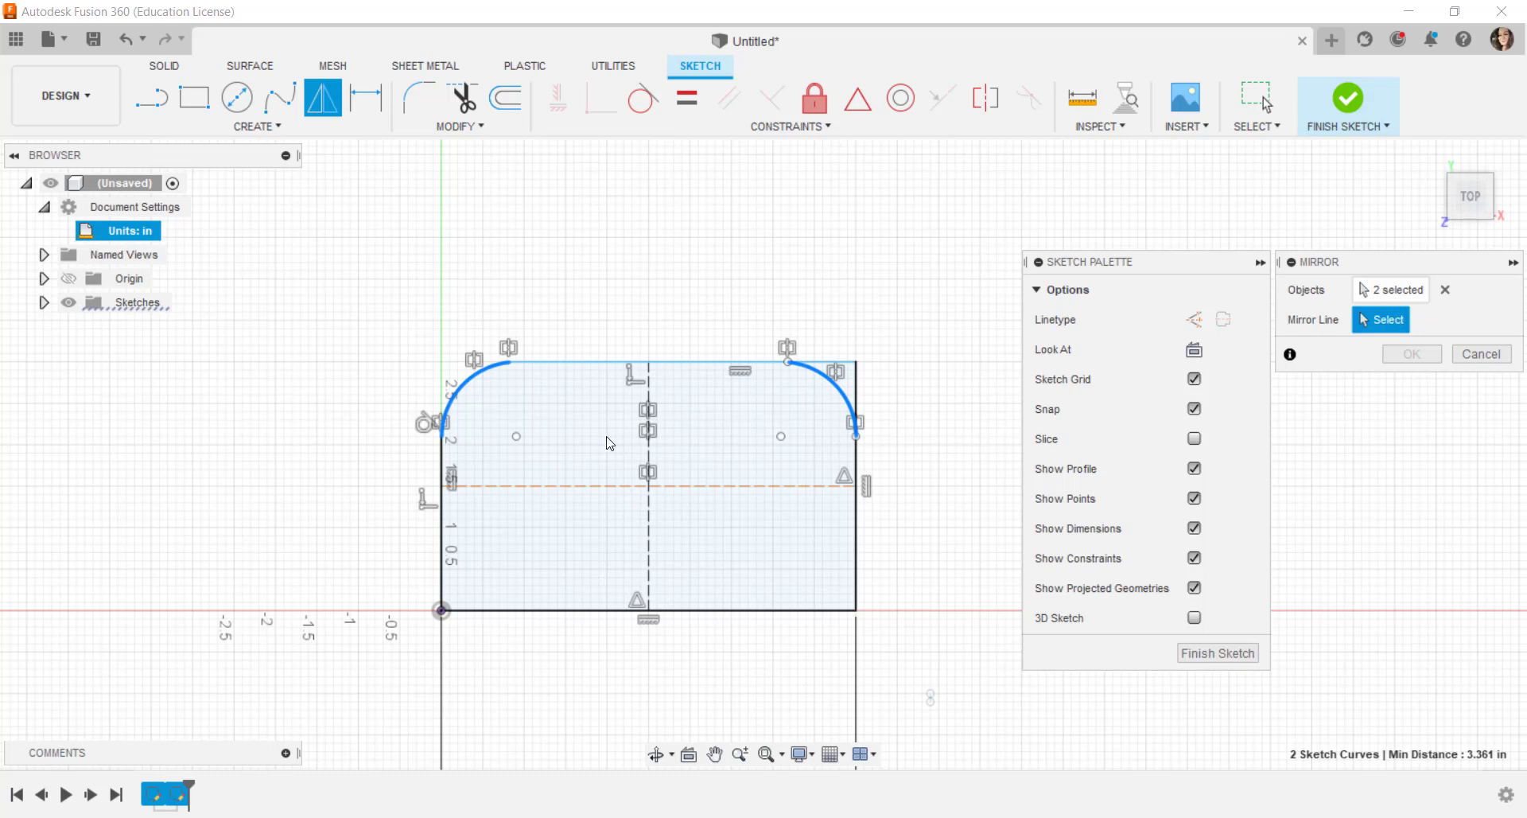
left_click(608, 486)
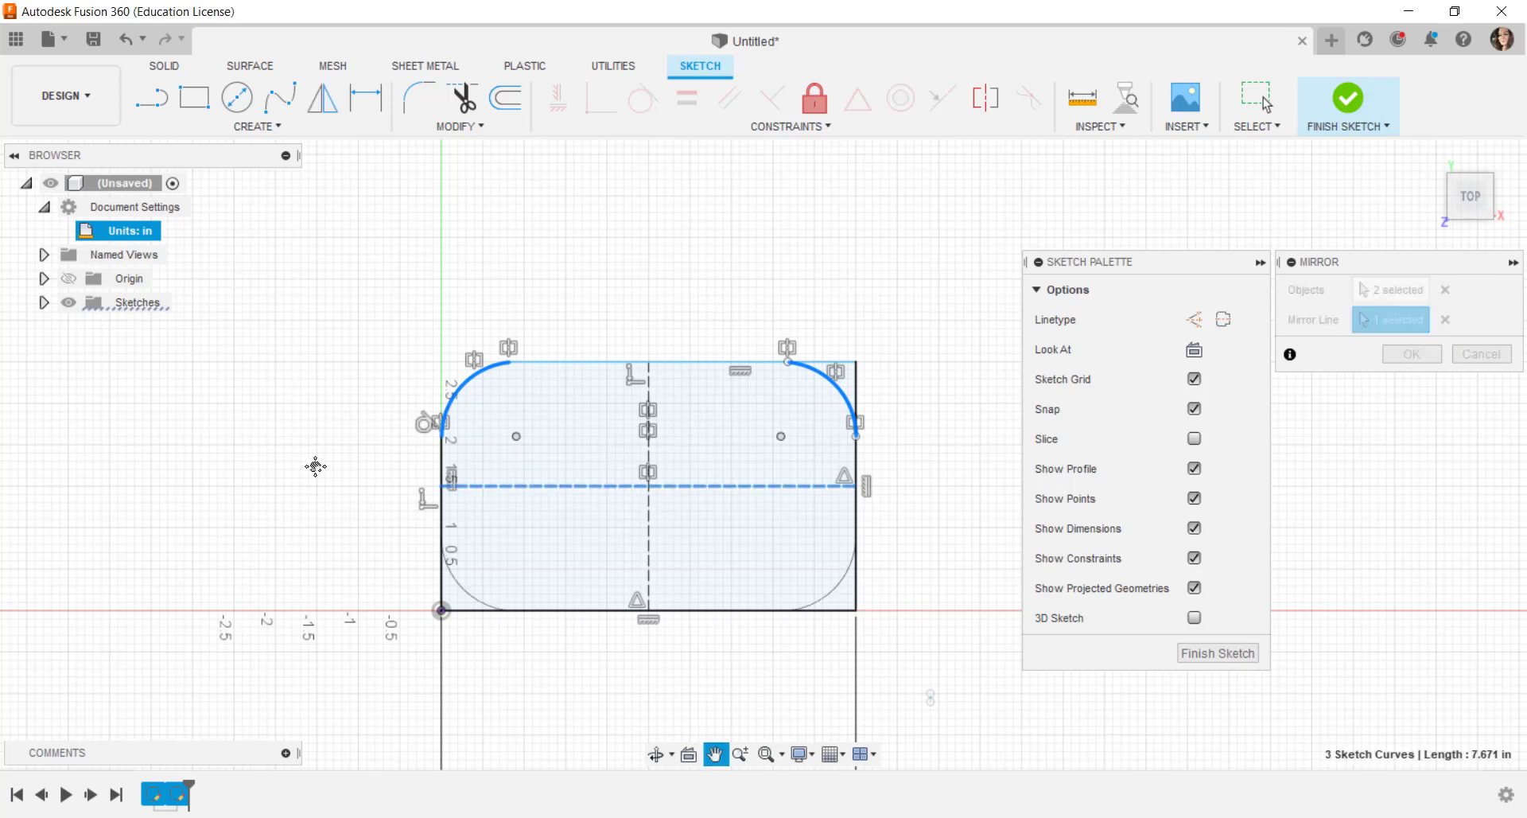
middle_click_drag(316, 453, 316, 418)
left_click(1412, 353)
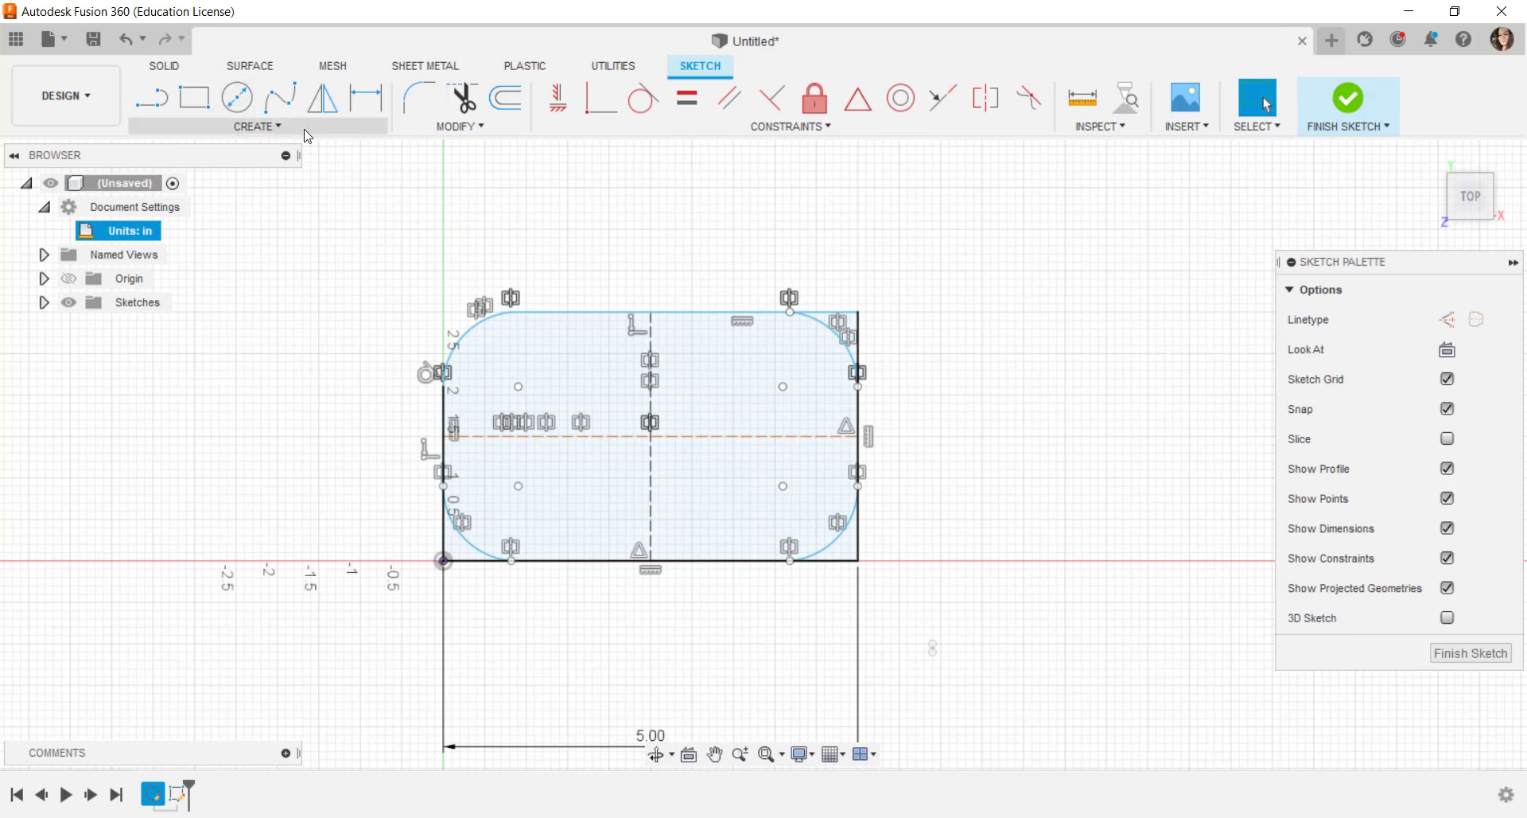
Trim the straight edge segments outside the arcs at the upper-right, lower-right and lower-left corners
left_click(474, 126)
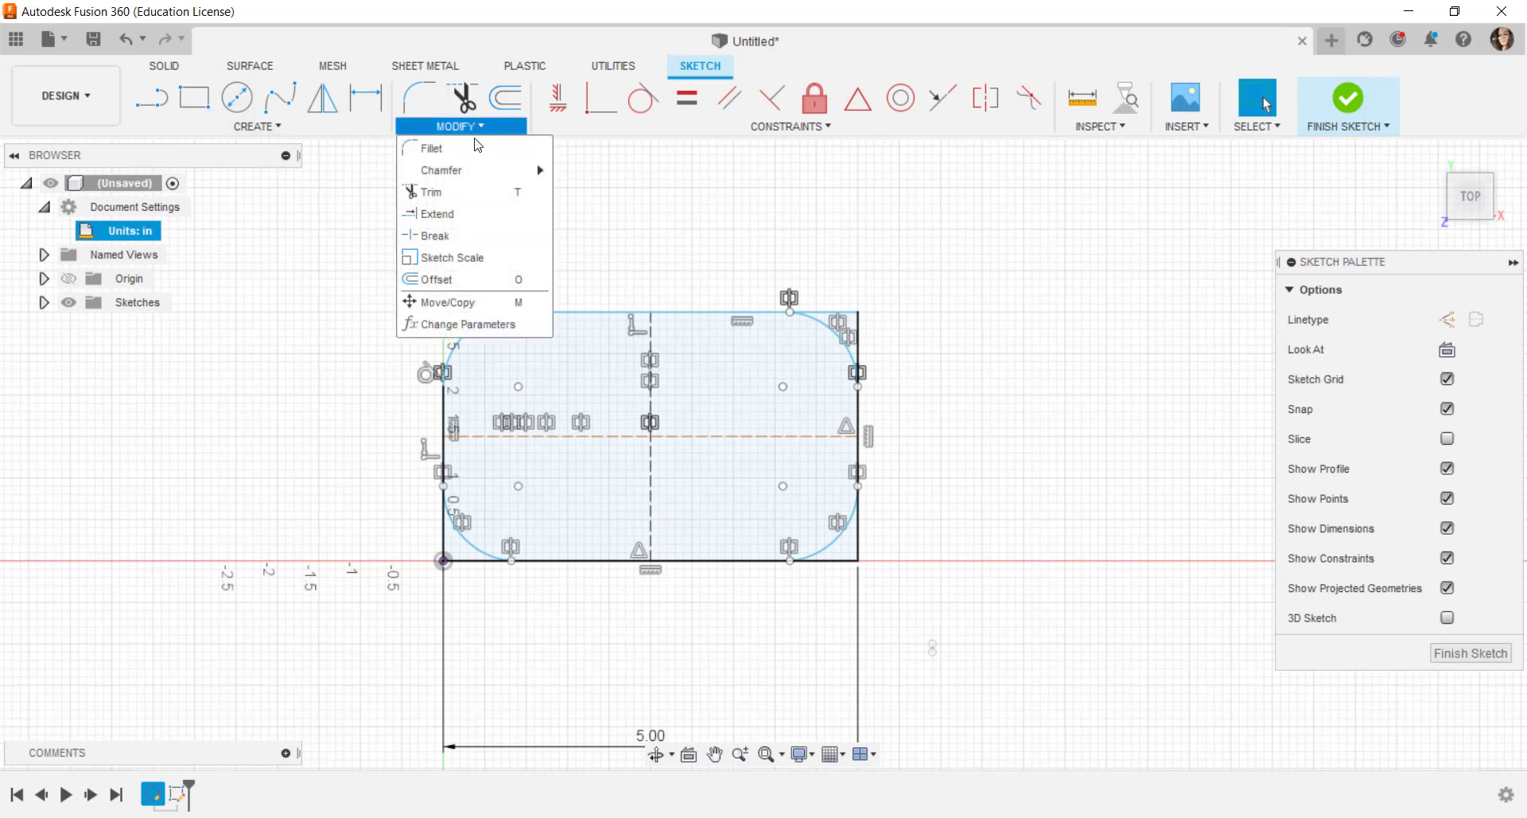
left_click(466, 186)
left_click(837, 316)
left_click(857, 326)
left_click(853, 535)
left_click(835, 560)
left_click(467, 560)
left_click(442, 528)
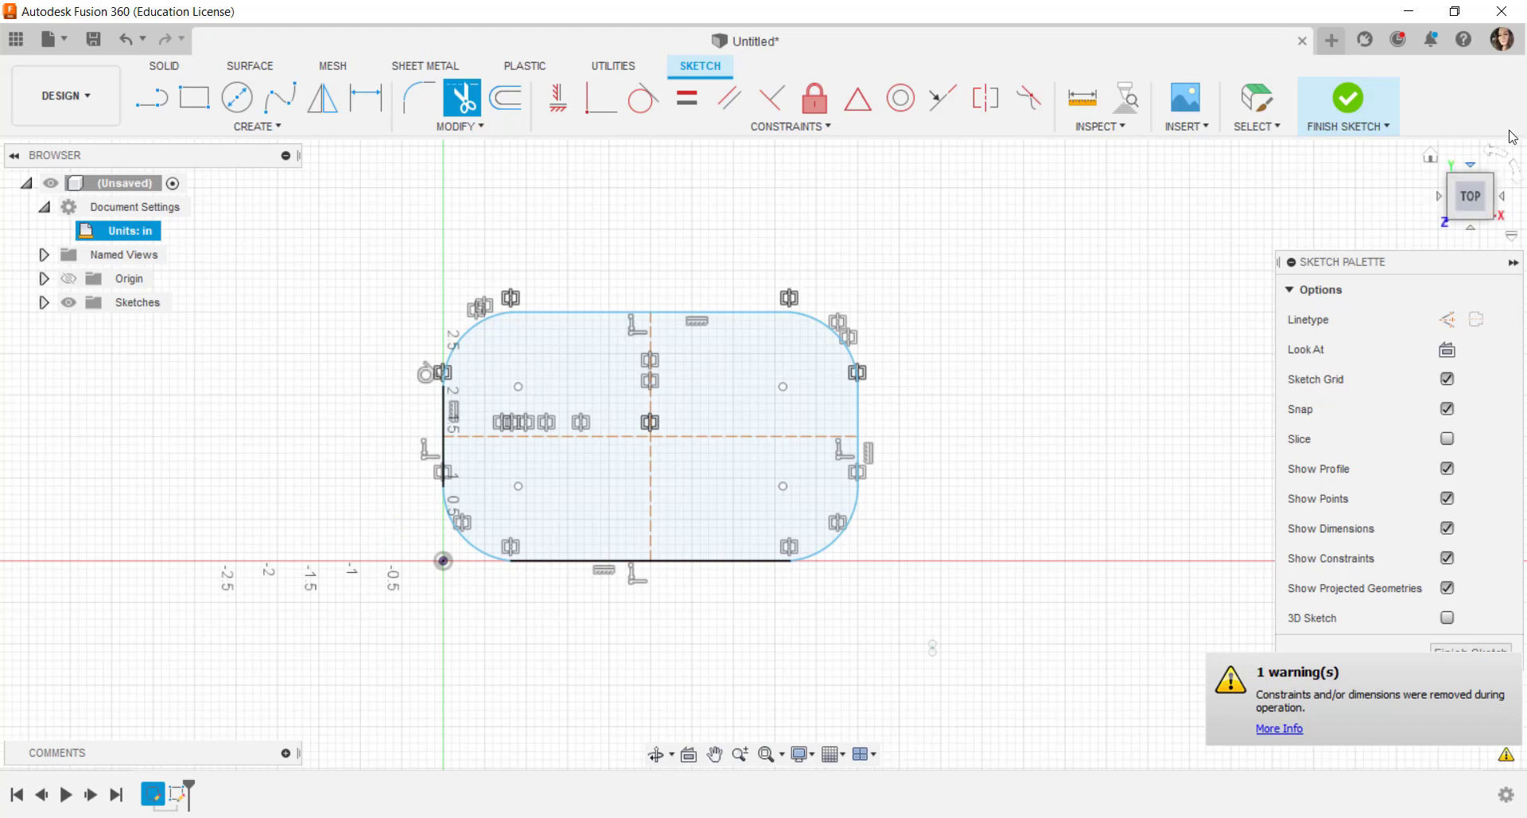
Leave Trim, switch to the home view and delete both construction centerlines from the rounded rectangle
left_click(1430, 157)
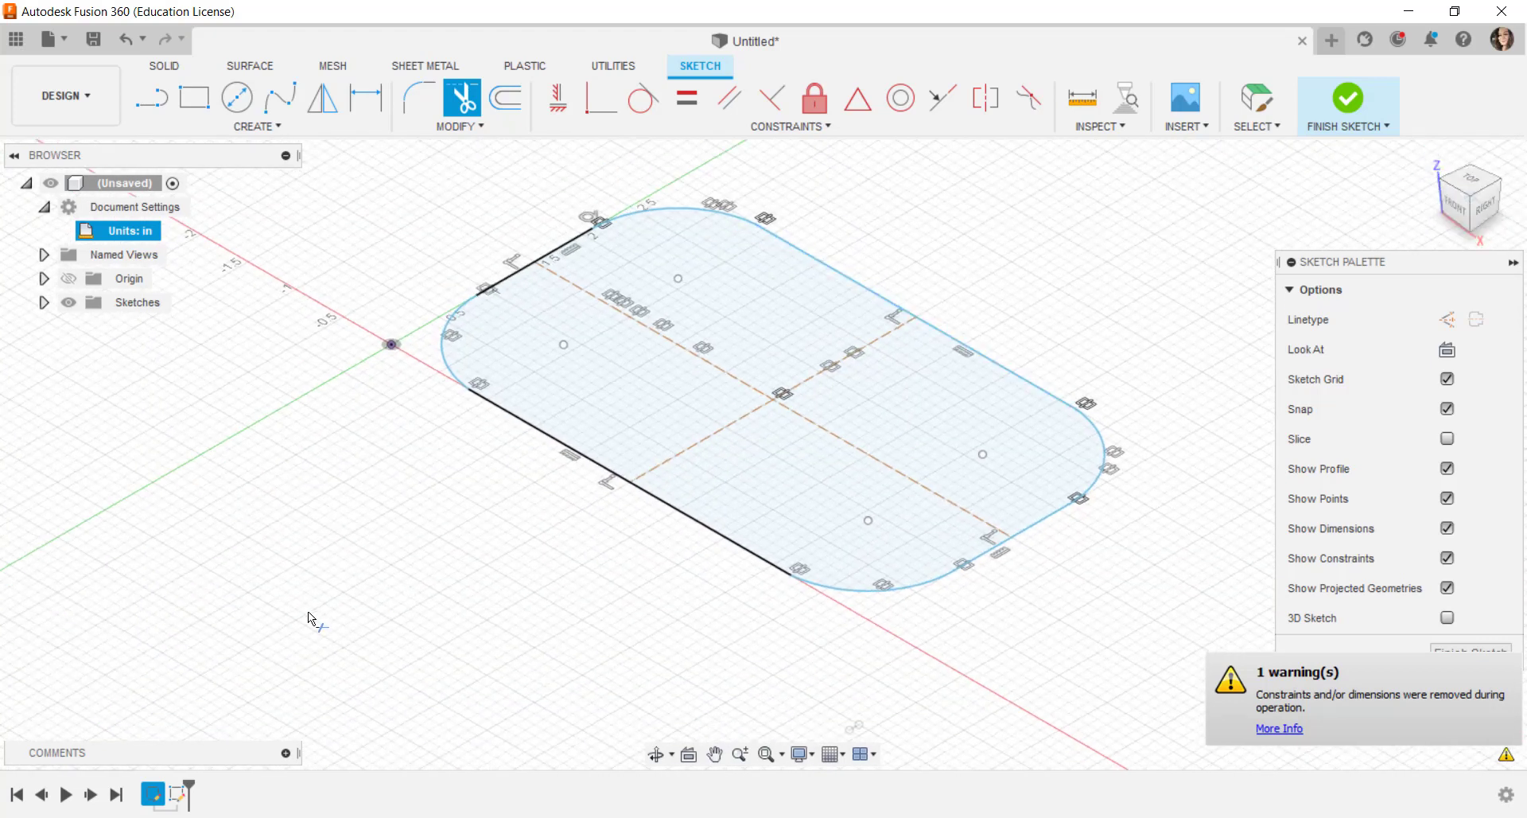
key("Escape")
left_click(774, 421)
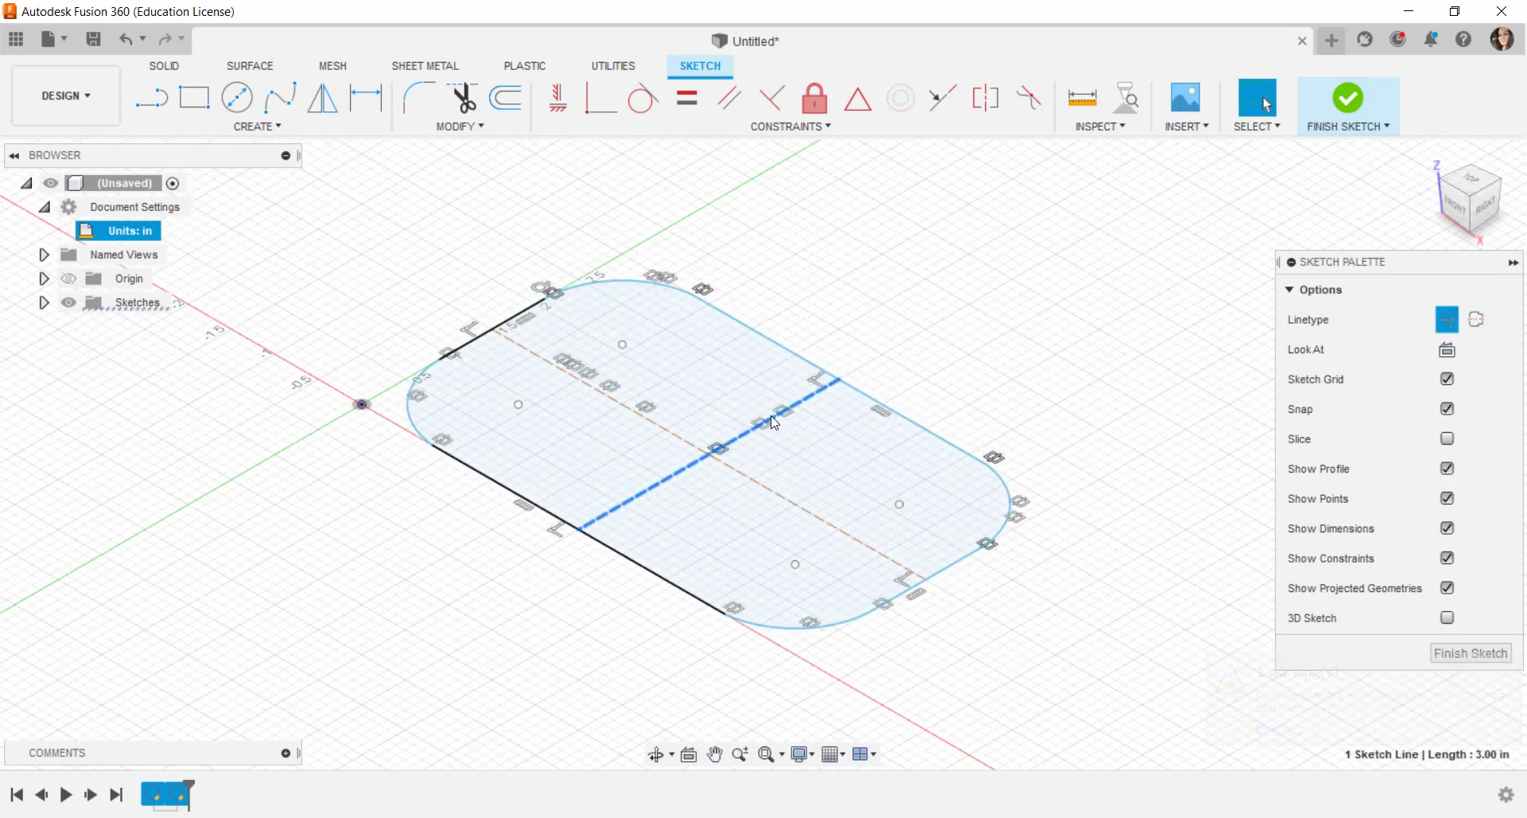
key("Delete")
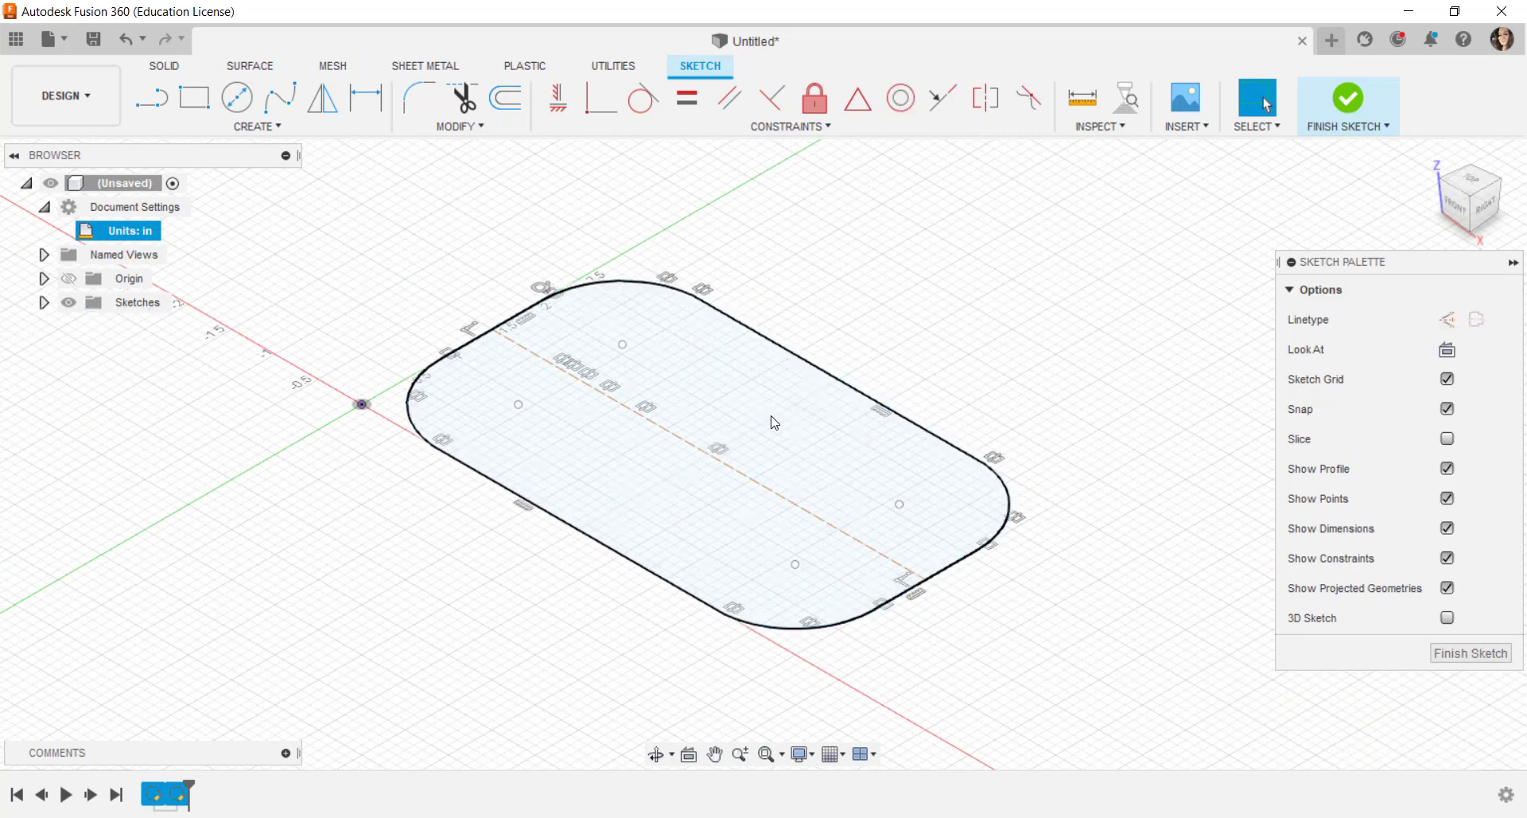
left_click(680, 444)
key("Delete")
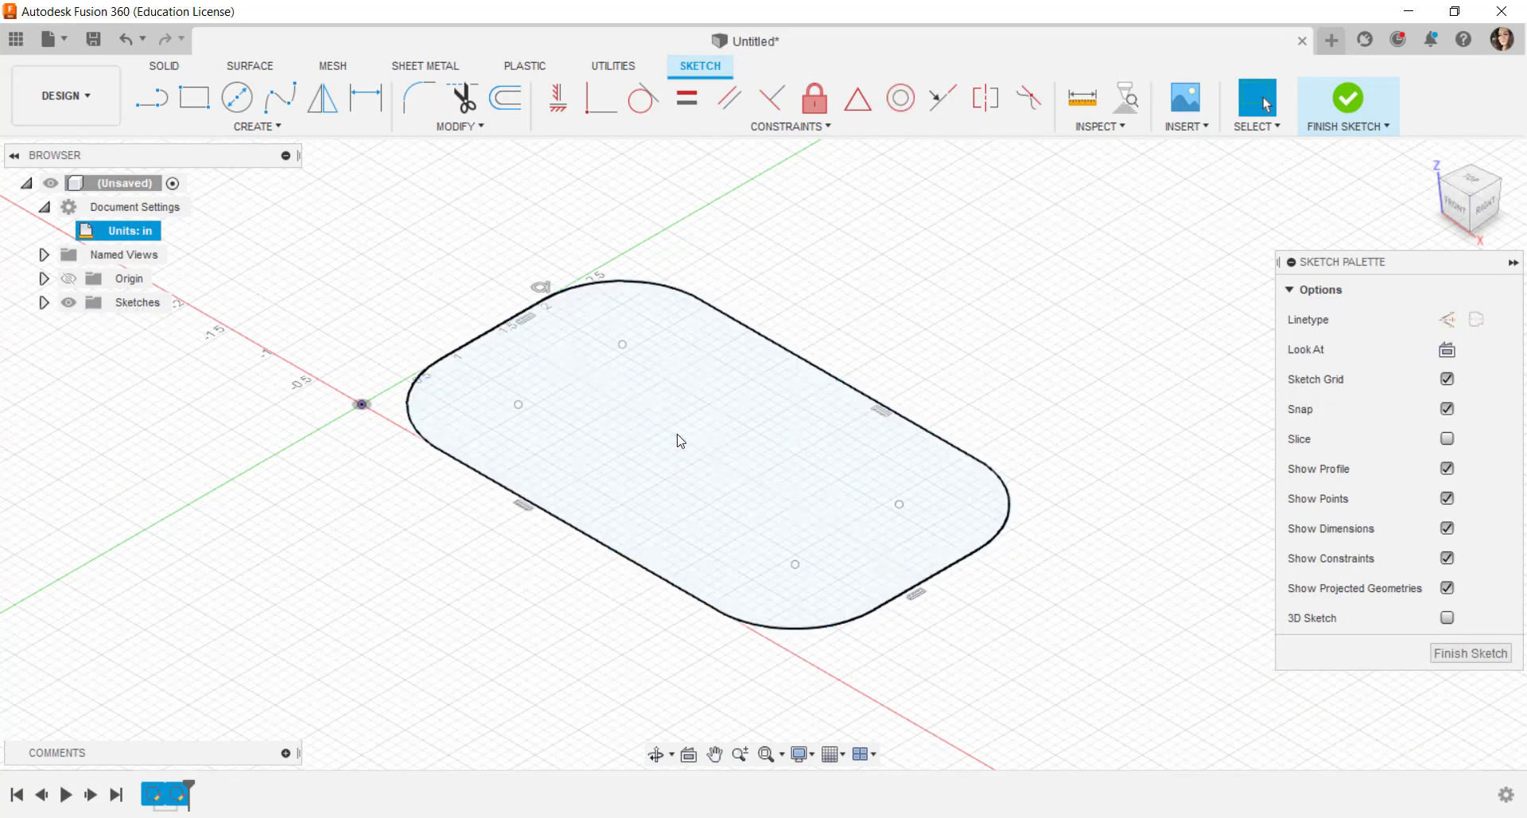
Offset the rounded rectangle's whole outline inward by about 0.22 in and finish the sketch
middle_click_drag(488, 576, 498, 575)
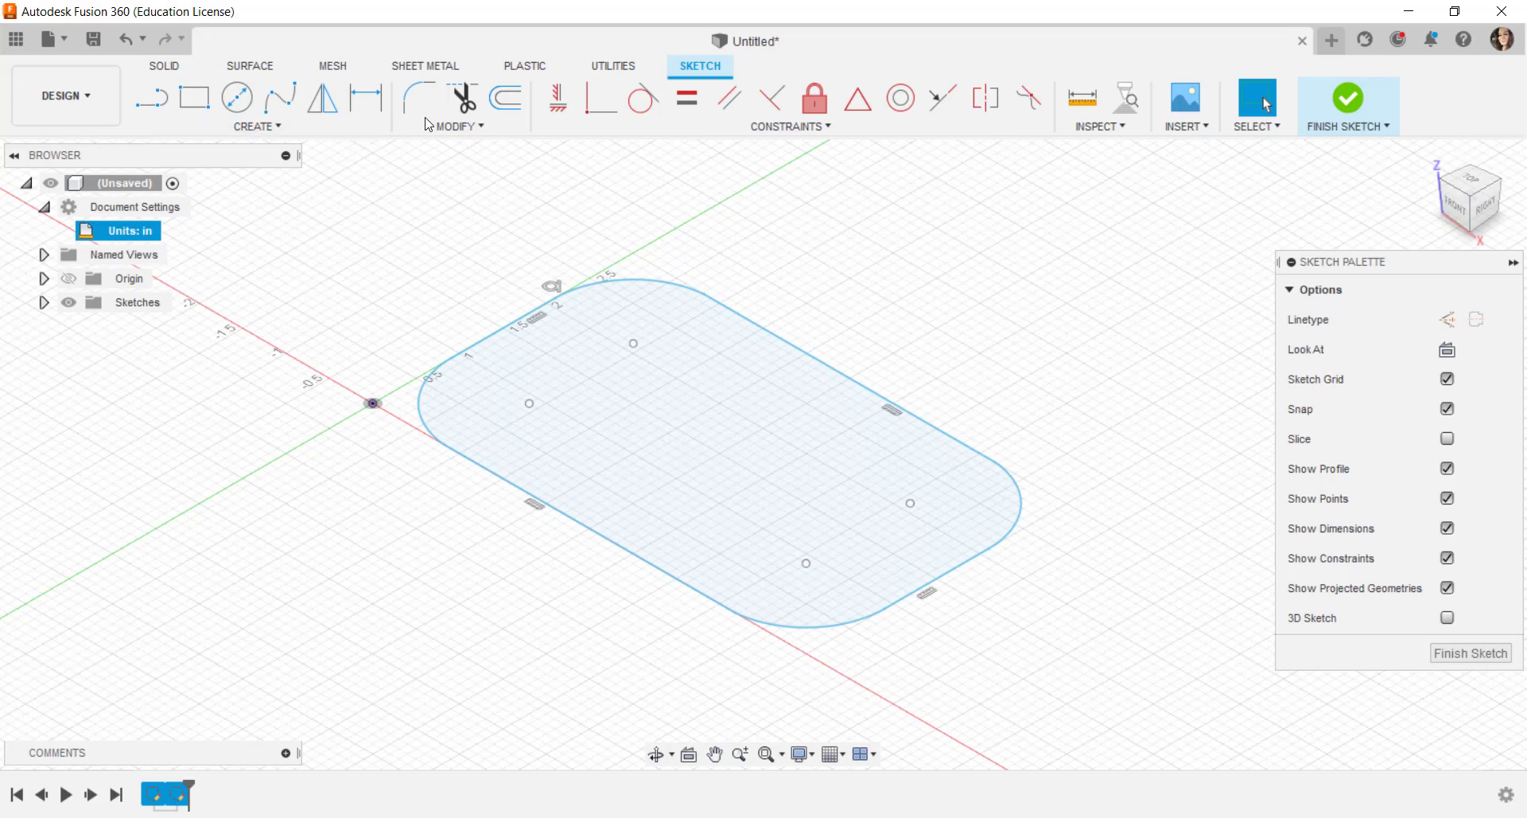
left_click(477, 126)
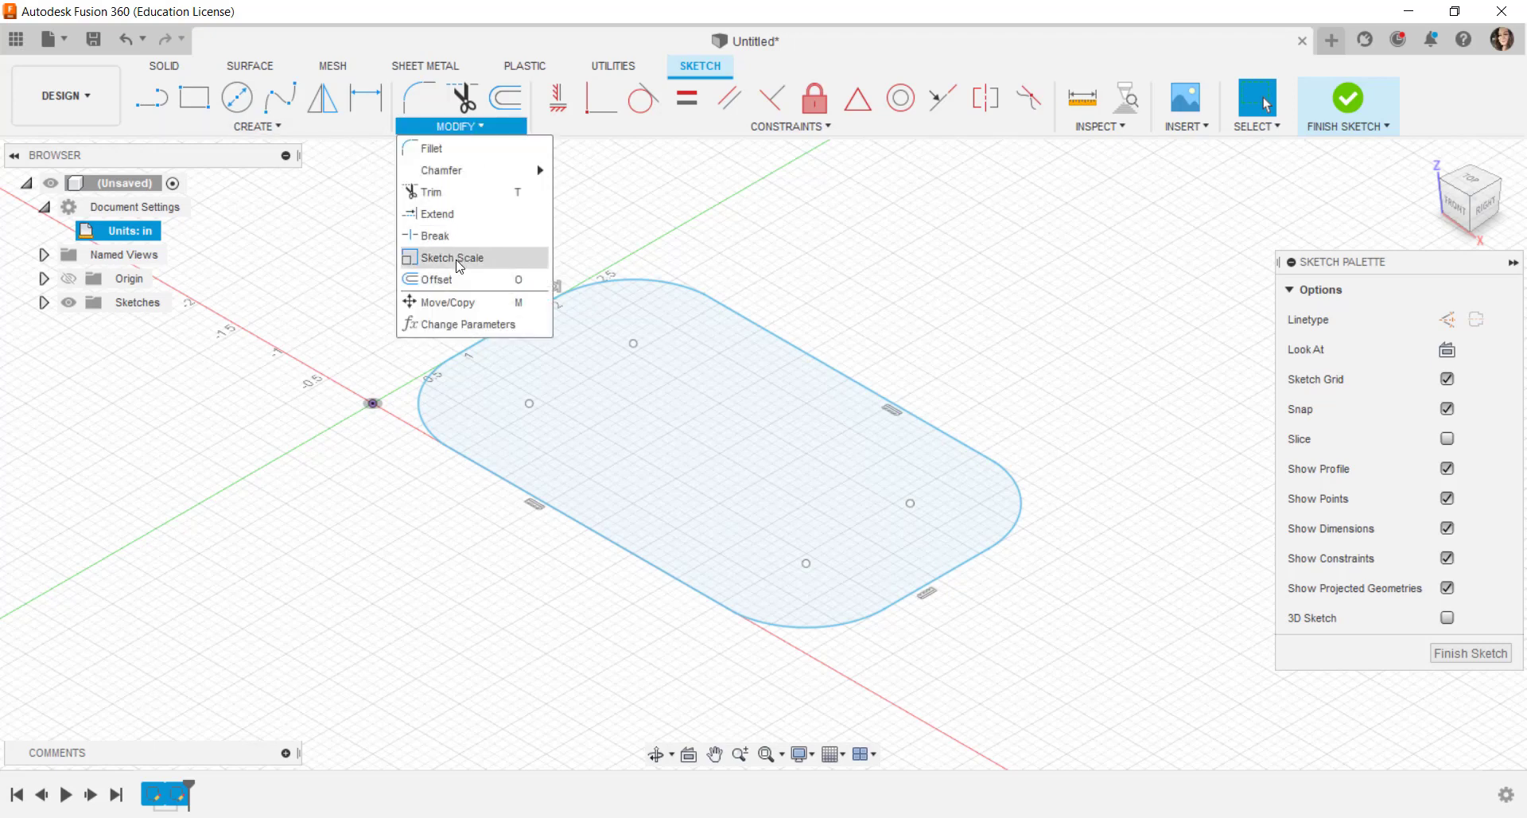
left_click(455, 284)
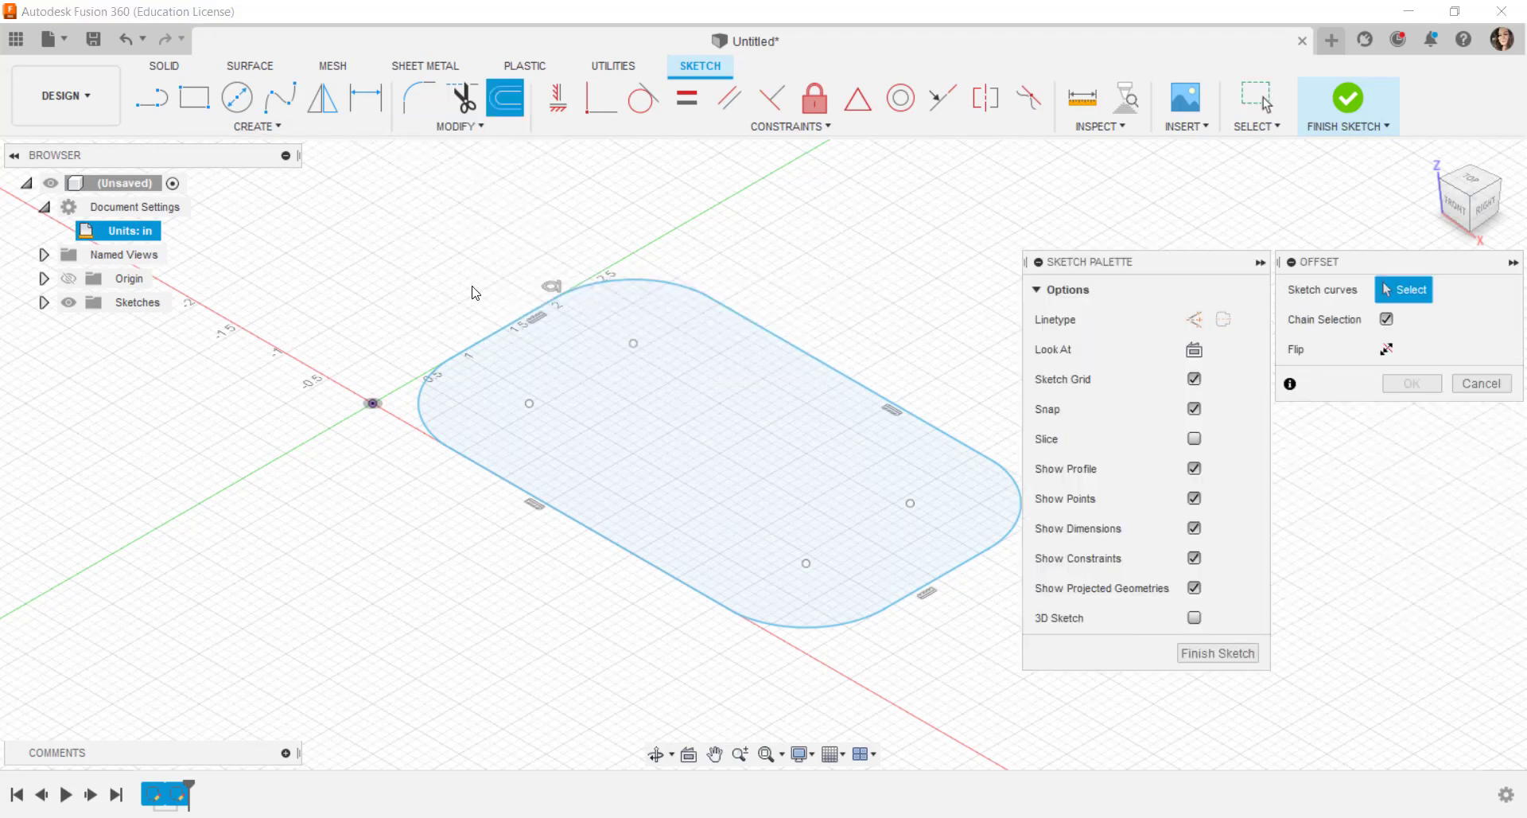
left_click(825, 363)
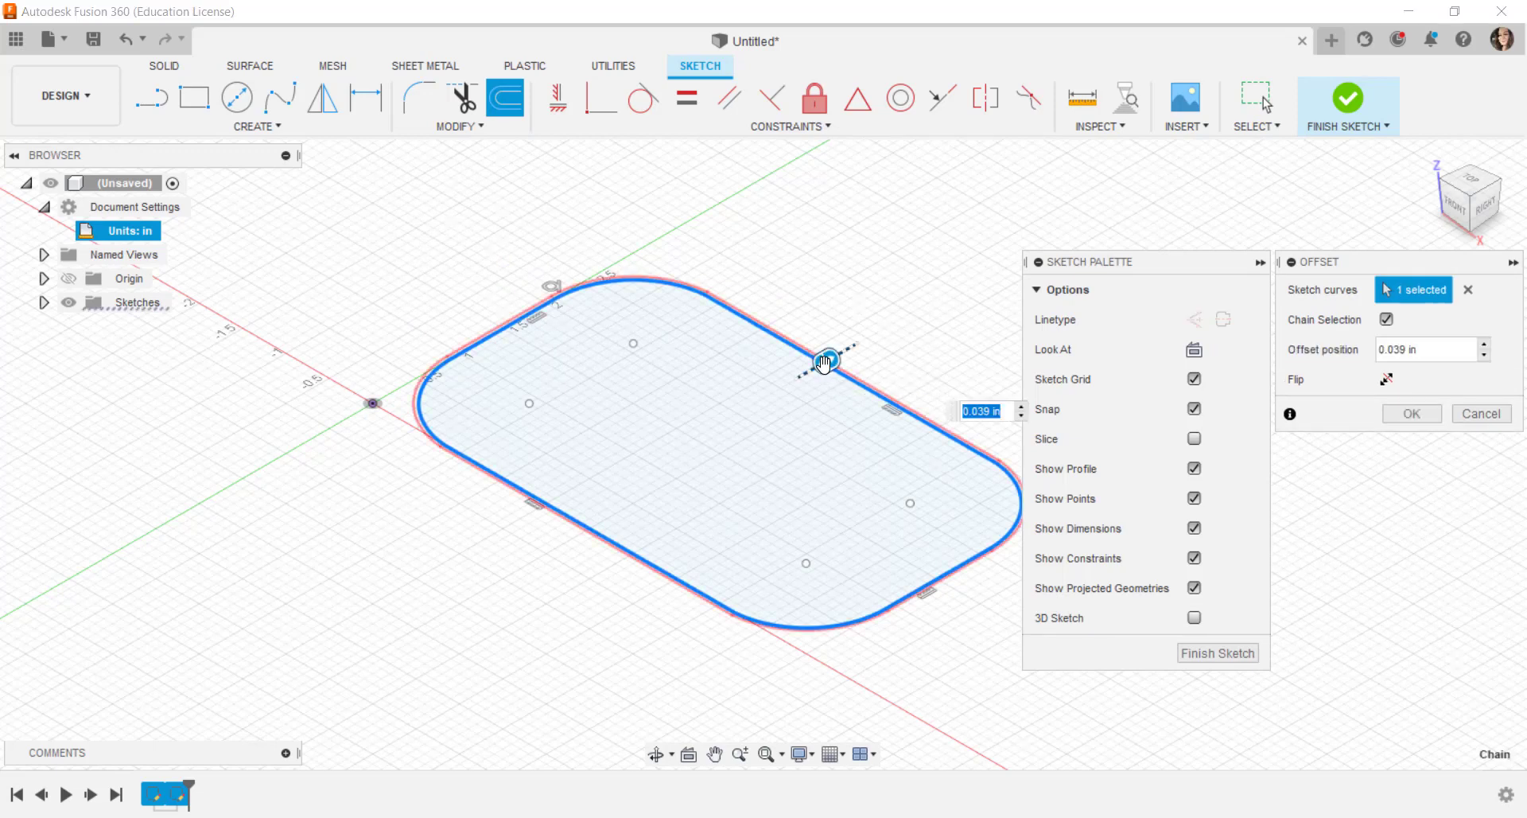
left_click_drag(824, 363, 802, 379)
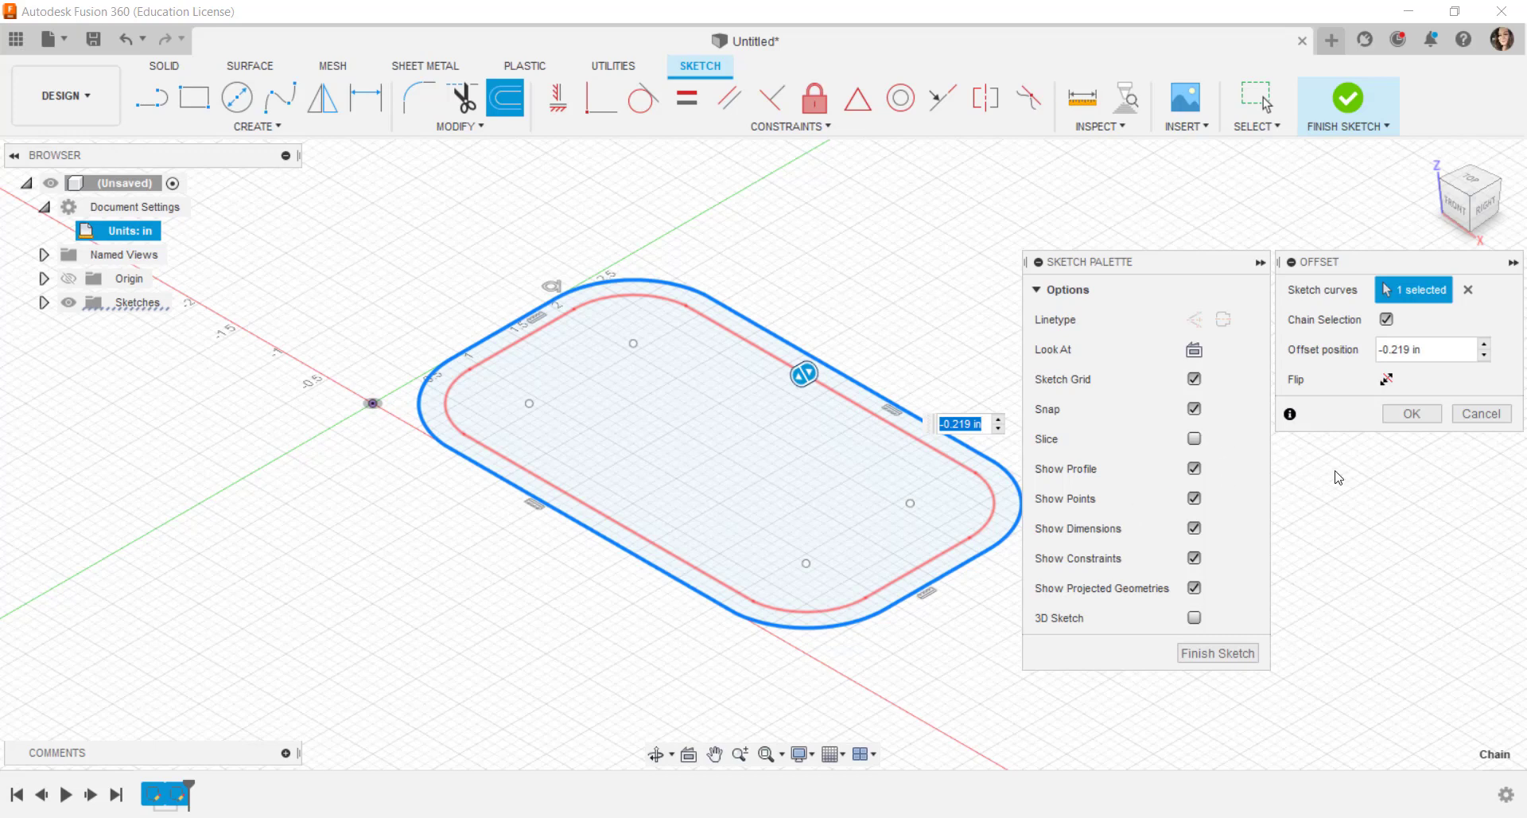
left_click(1412, 413)
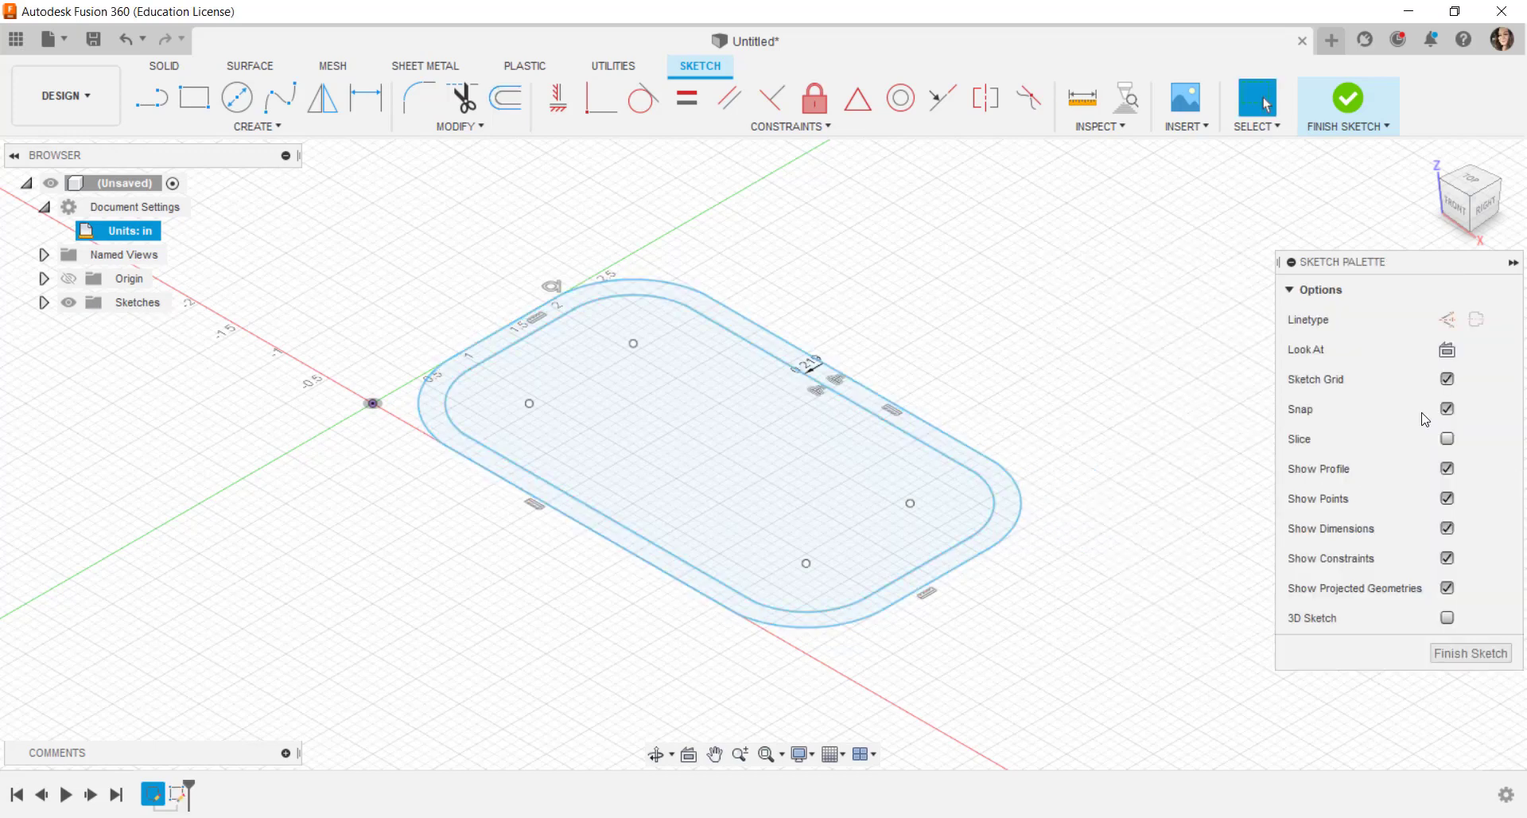
scroll(831, 509, "up", 2)
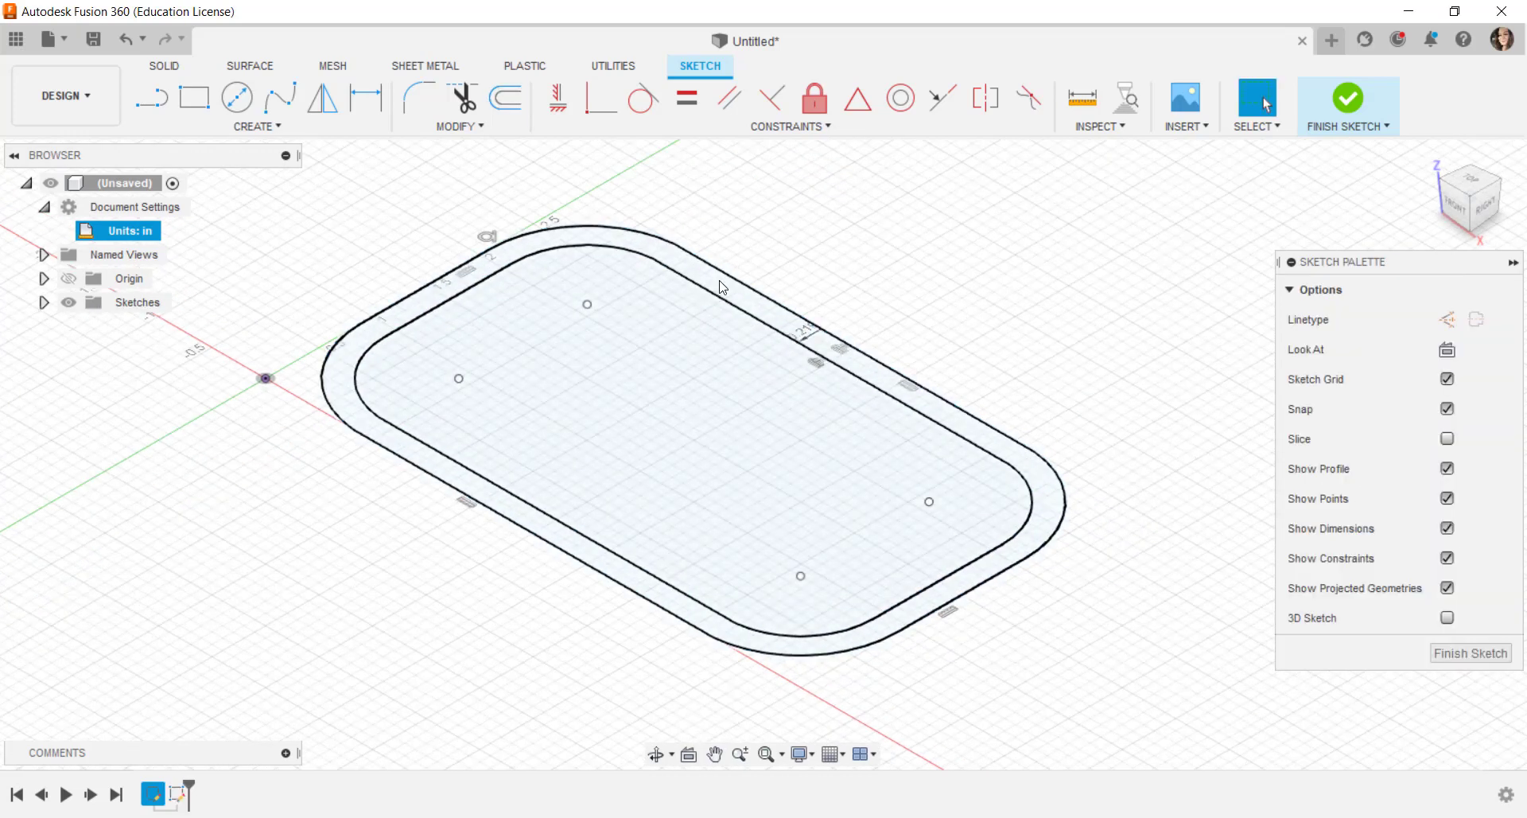
left_click(1357, 98)
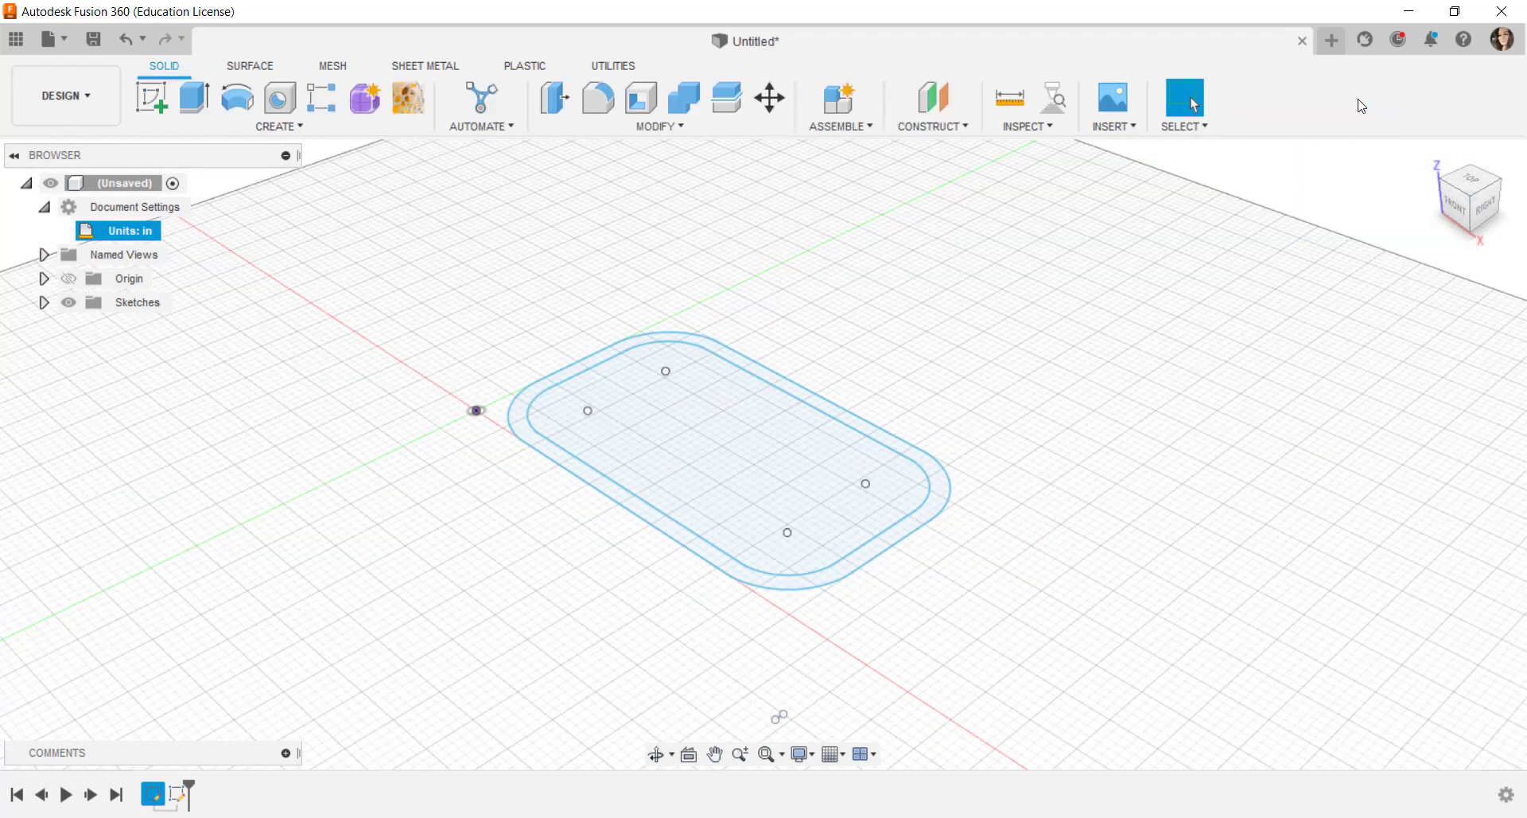
Extrude the ring profile between the two outlines upward about 0.44 in as a new body
scroll(833, 458, "up", 2)
scroll(833, 457, "up", 2)
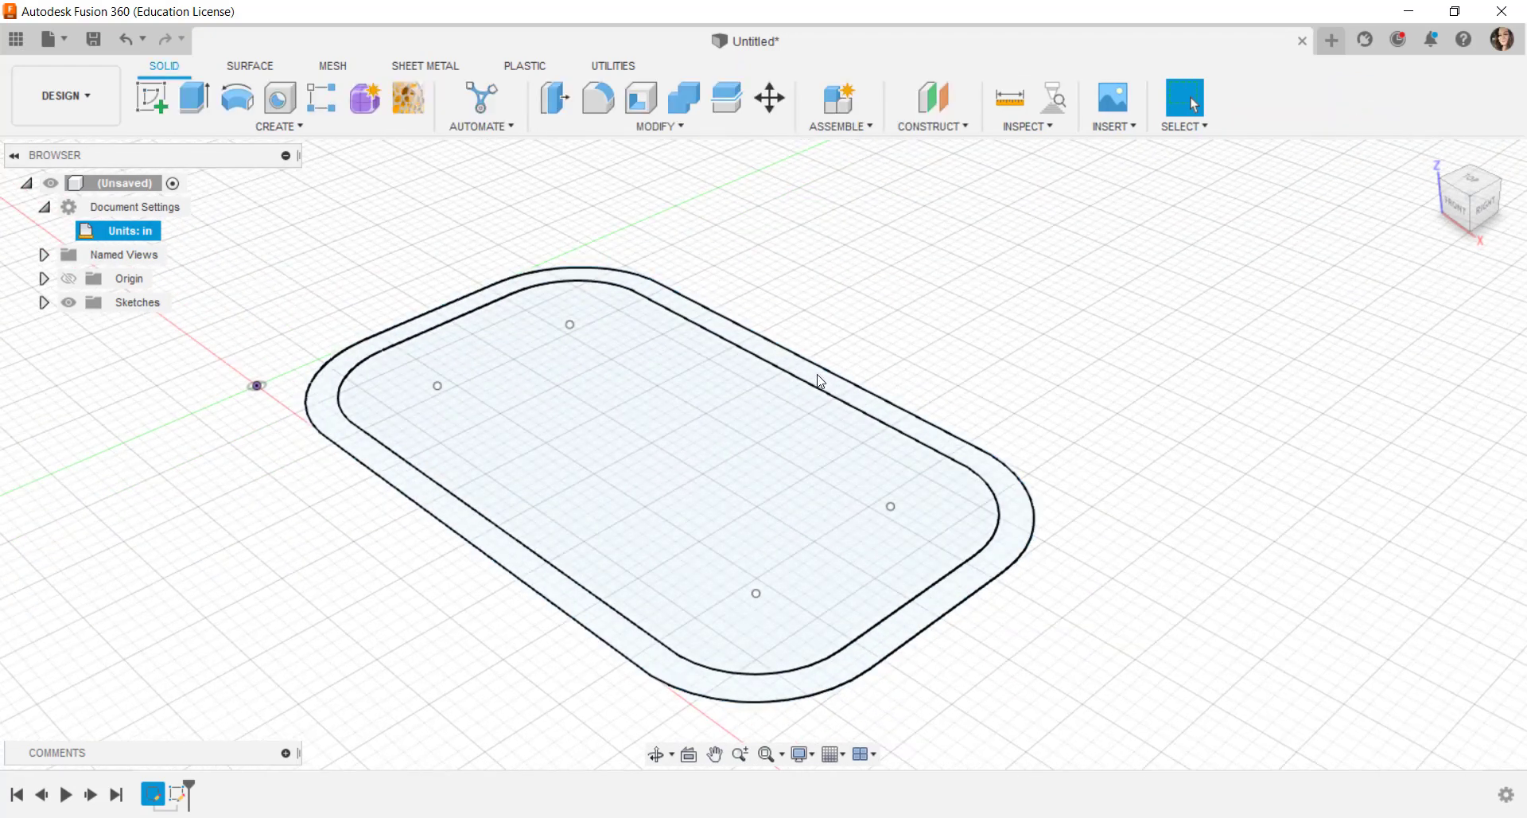
left_click(819, 380)
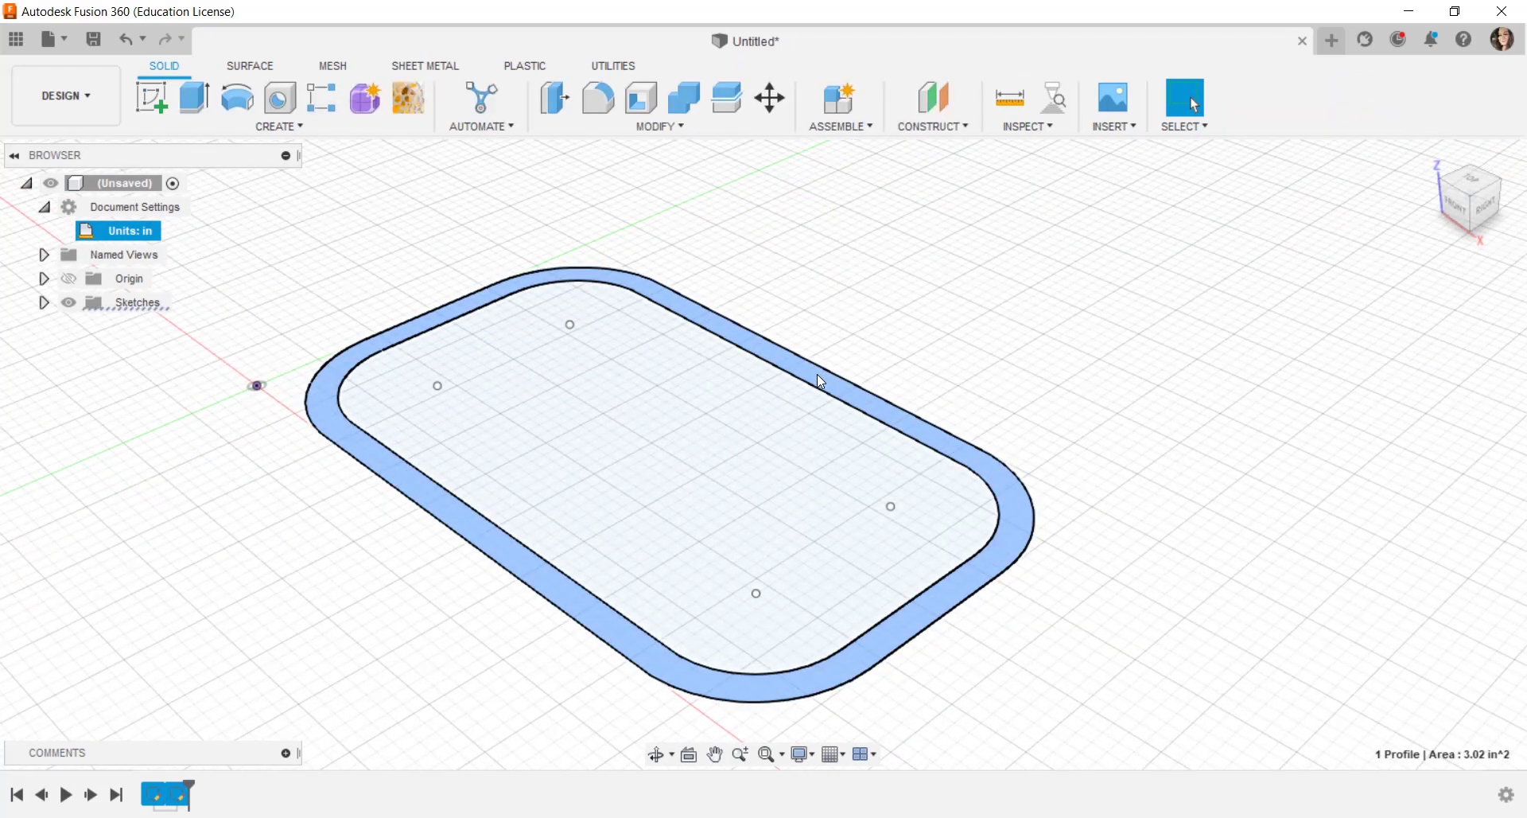
right_click(818, 374)
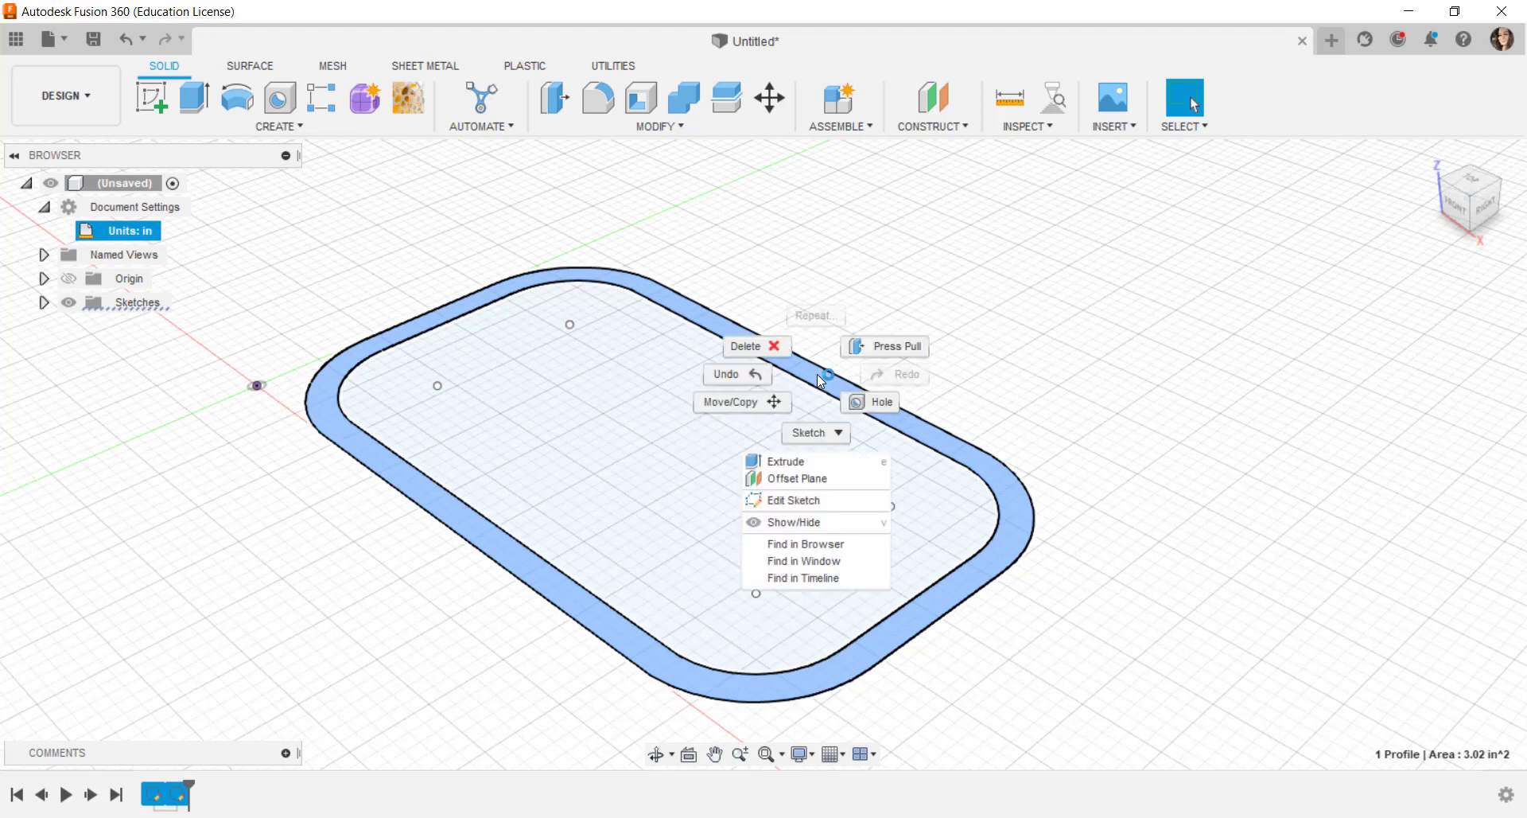
left_click(887, 347)
left_click_drag(785, 354, 784, 302)
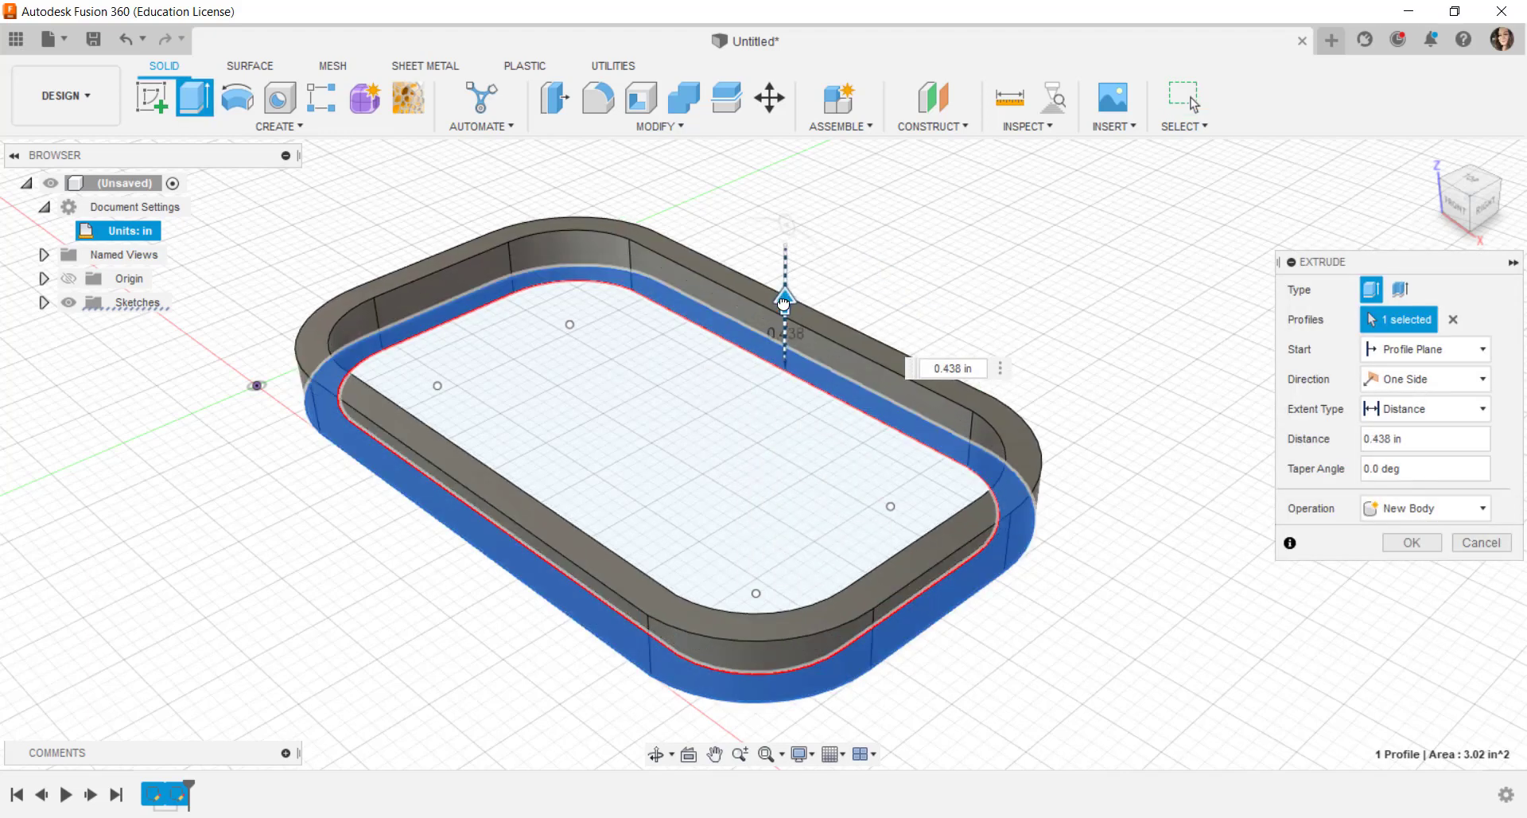
left_click(1411, 543)
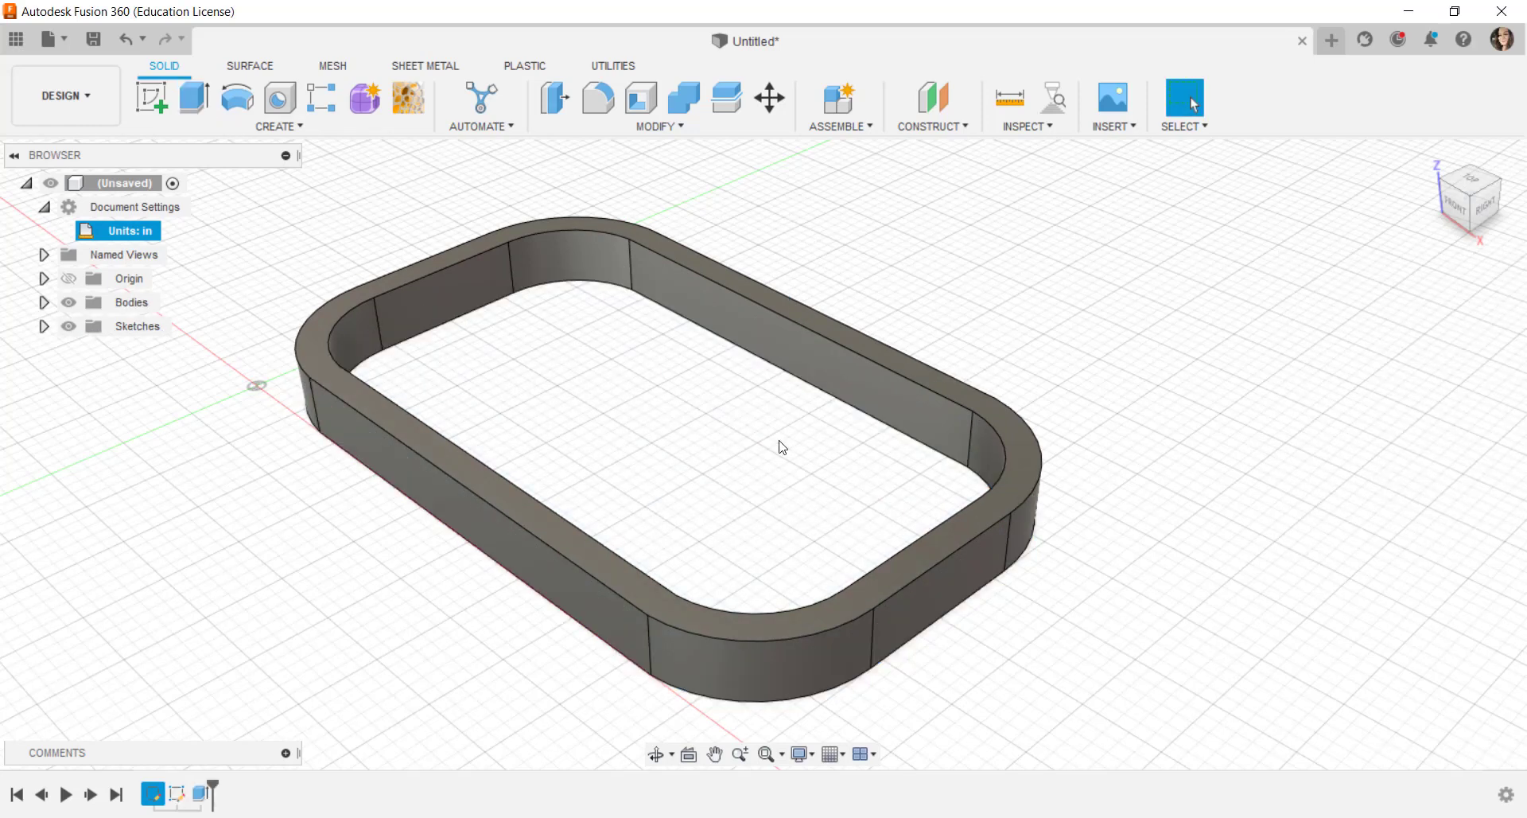
Expand the list of sketches and make Sketch2 visible again
left_click(44, 326)
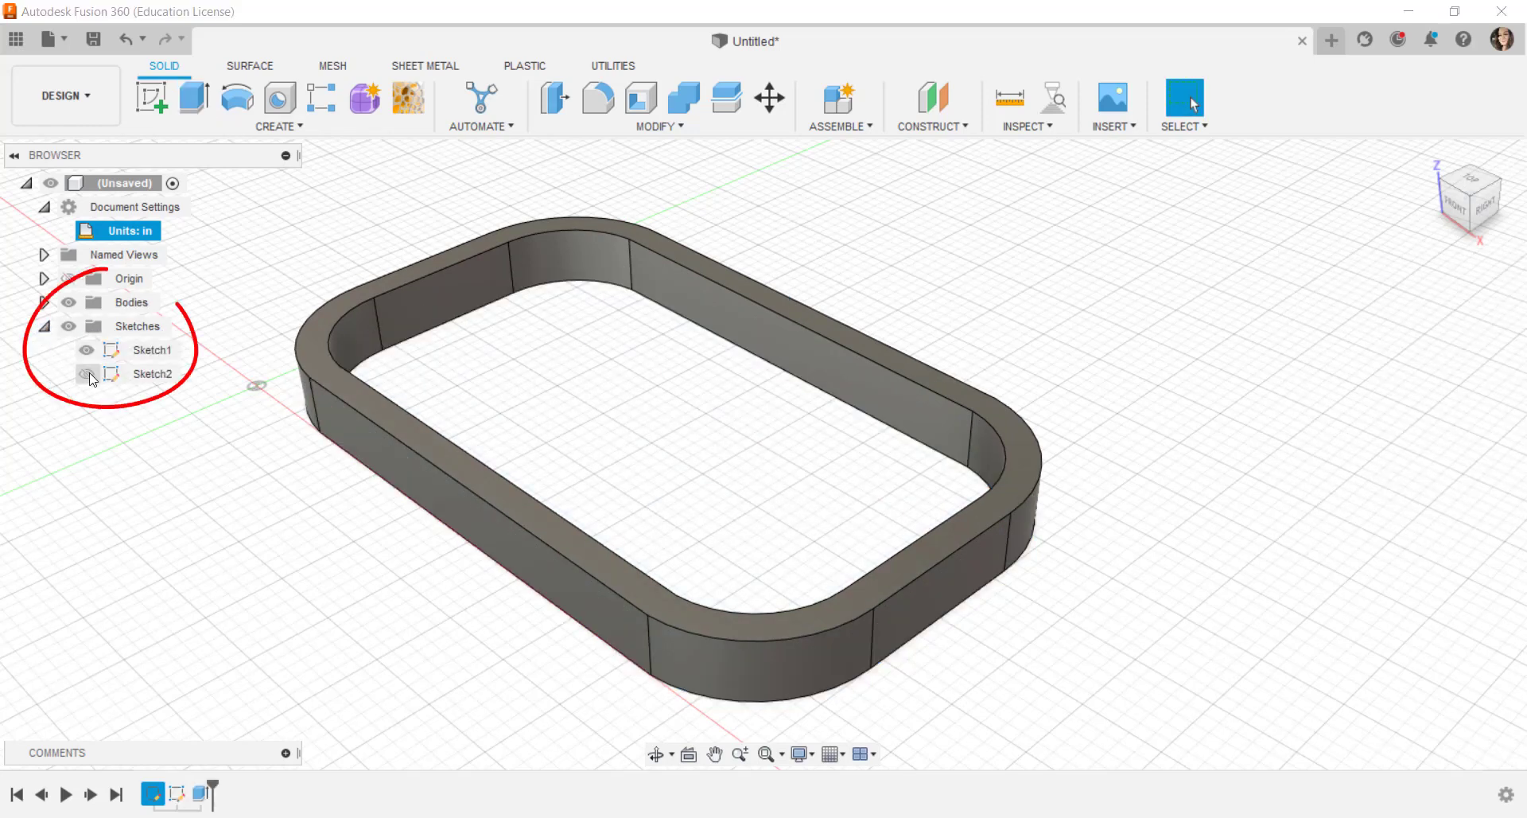
left_click(87, 376)
left_click(86, 374)
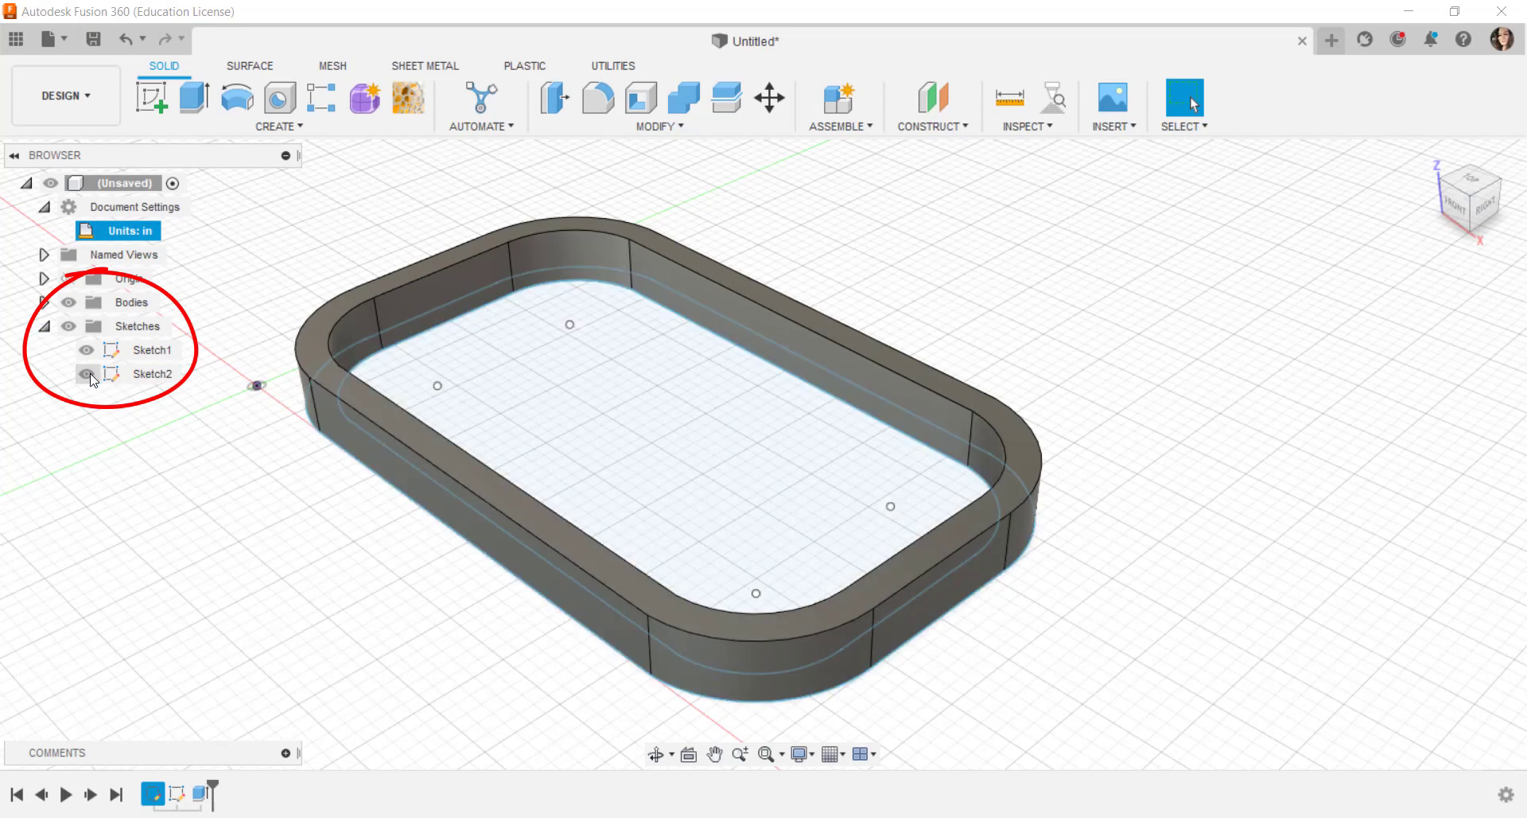
Extrude the inner profile of Sketch2 upward about 0.2 in, joined to the rim as a recessed floor
left_click(641, 440)
right_click(637, 436)
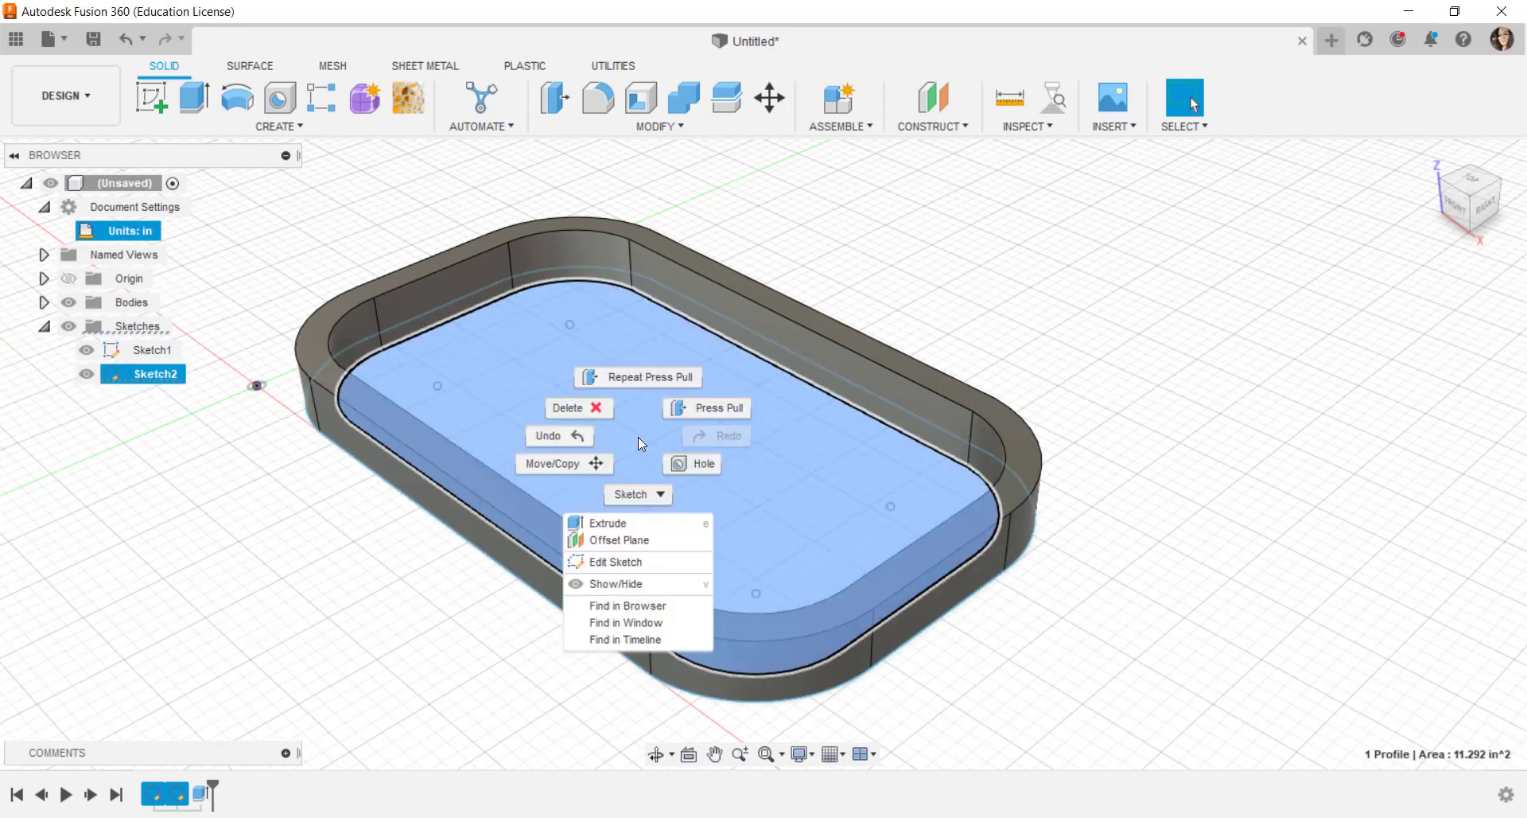
left_click(683, 409)
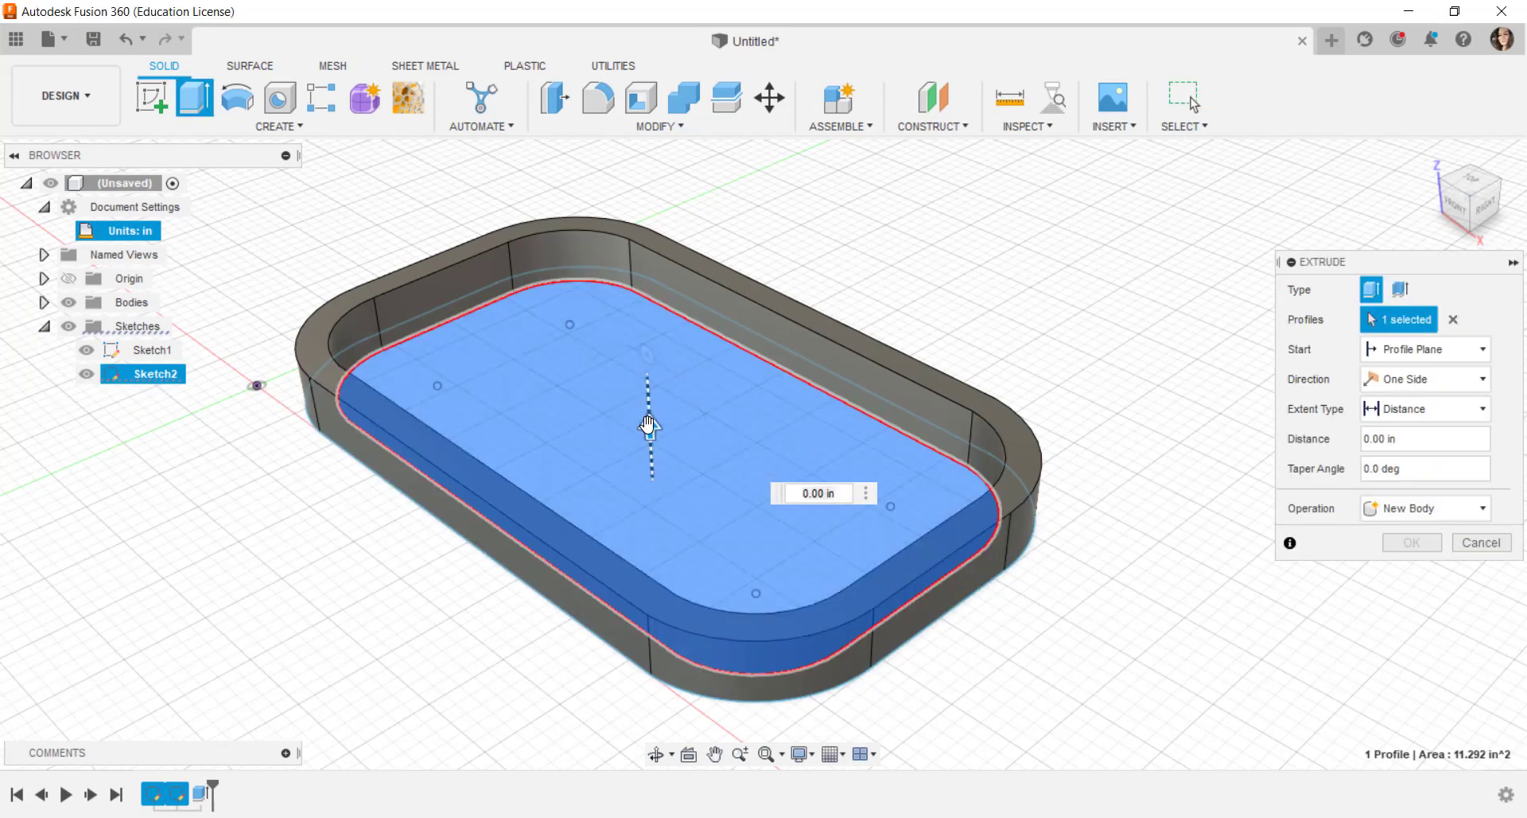
left_click_drag(648, 427, 649, 402)
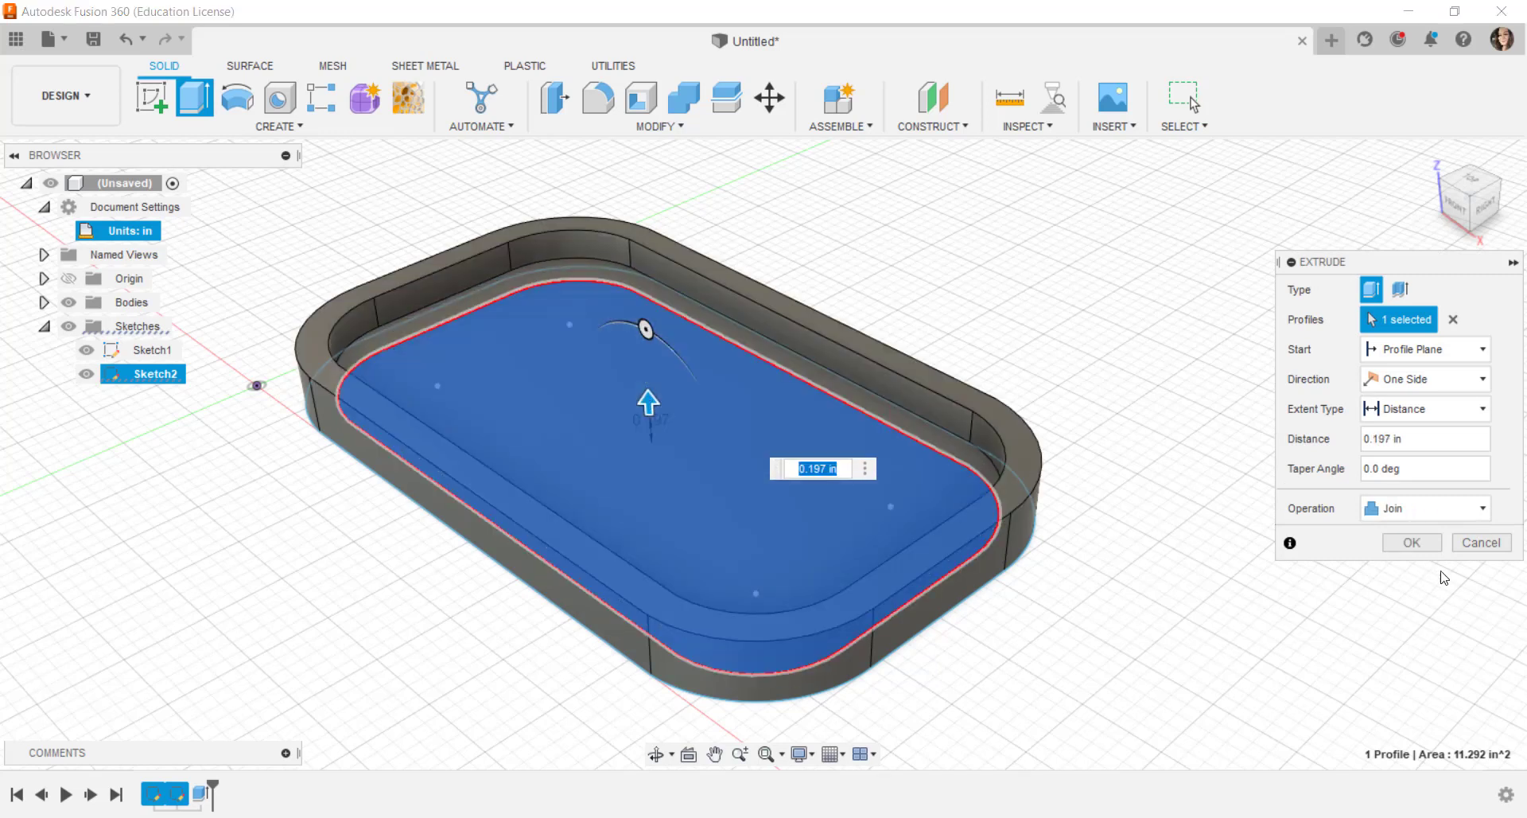
left_click(1412, 542)
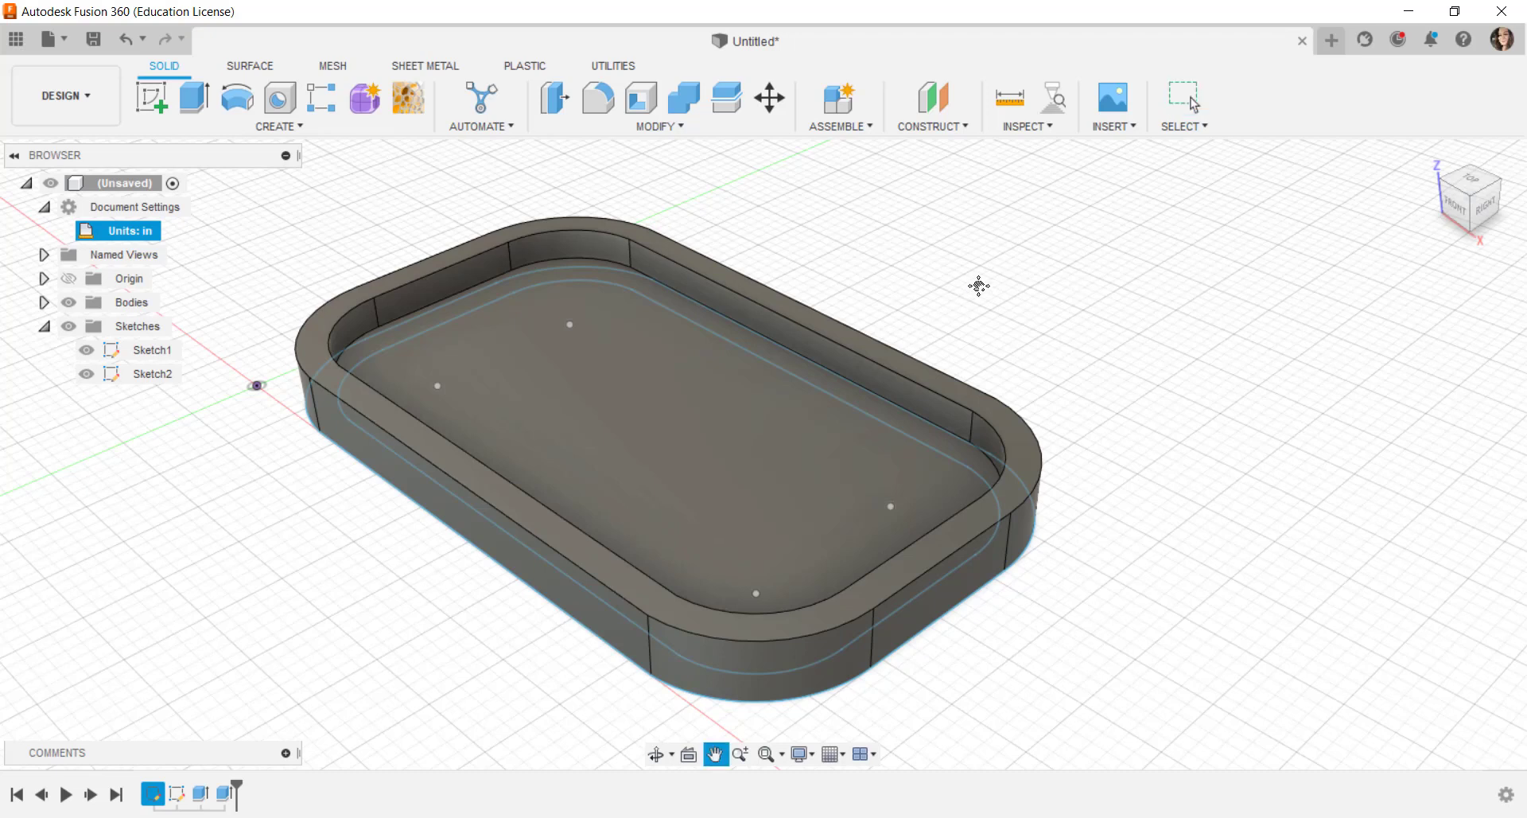
scroll(994, 288, "up", 2)
scroll(1001, 322, "down", 1)
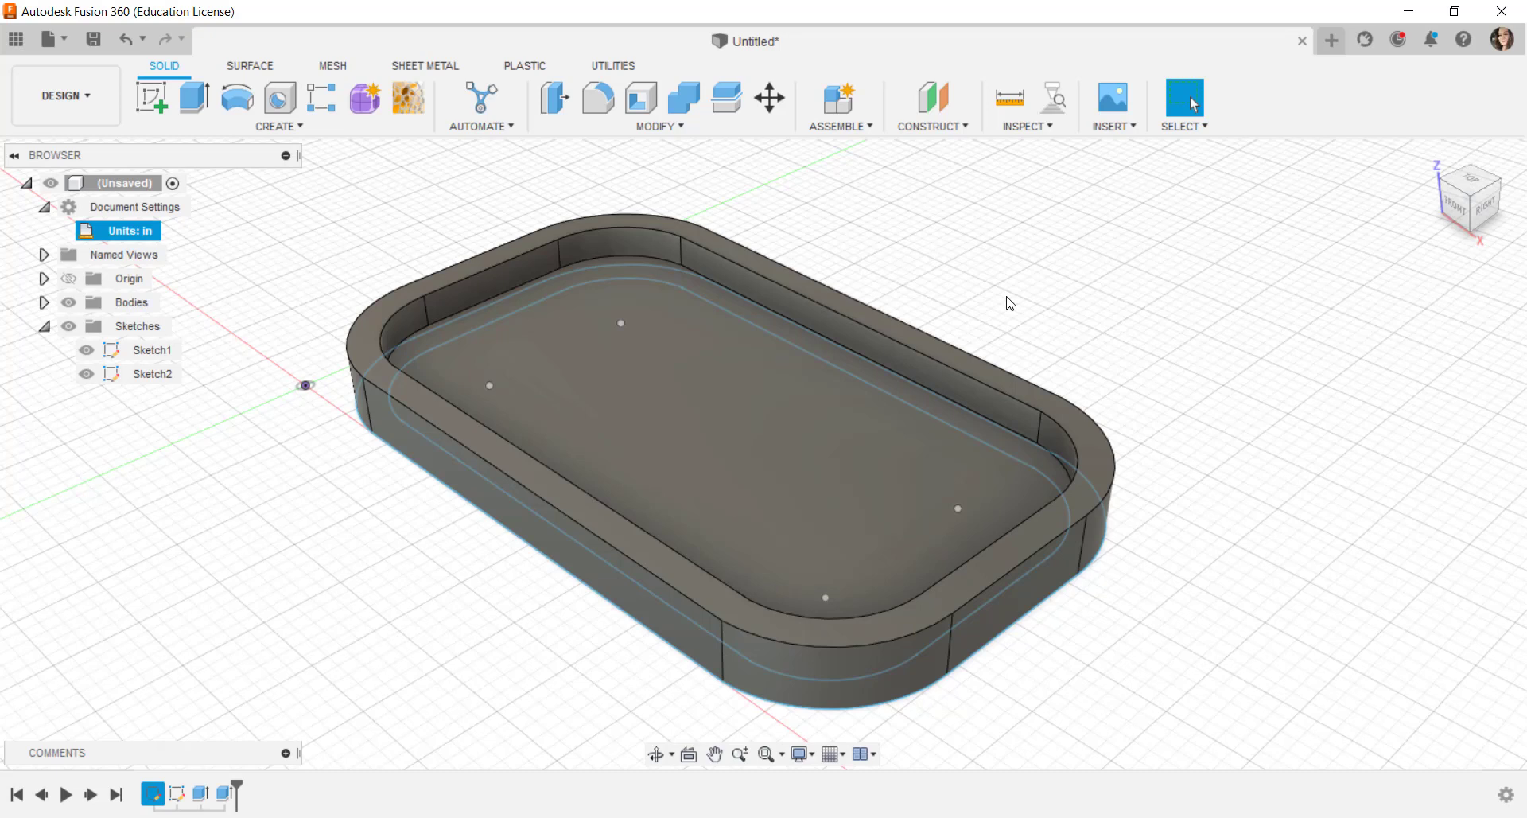
Start a new sketch on the recessed floor face inside the rim
left_click(161, 106)
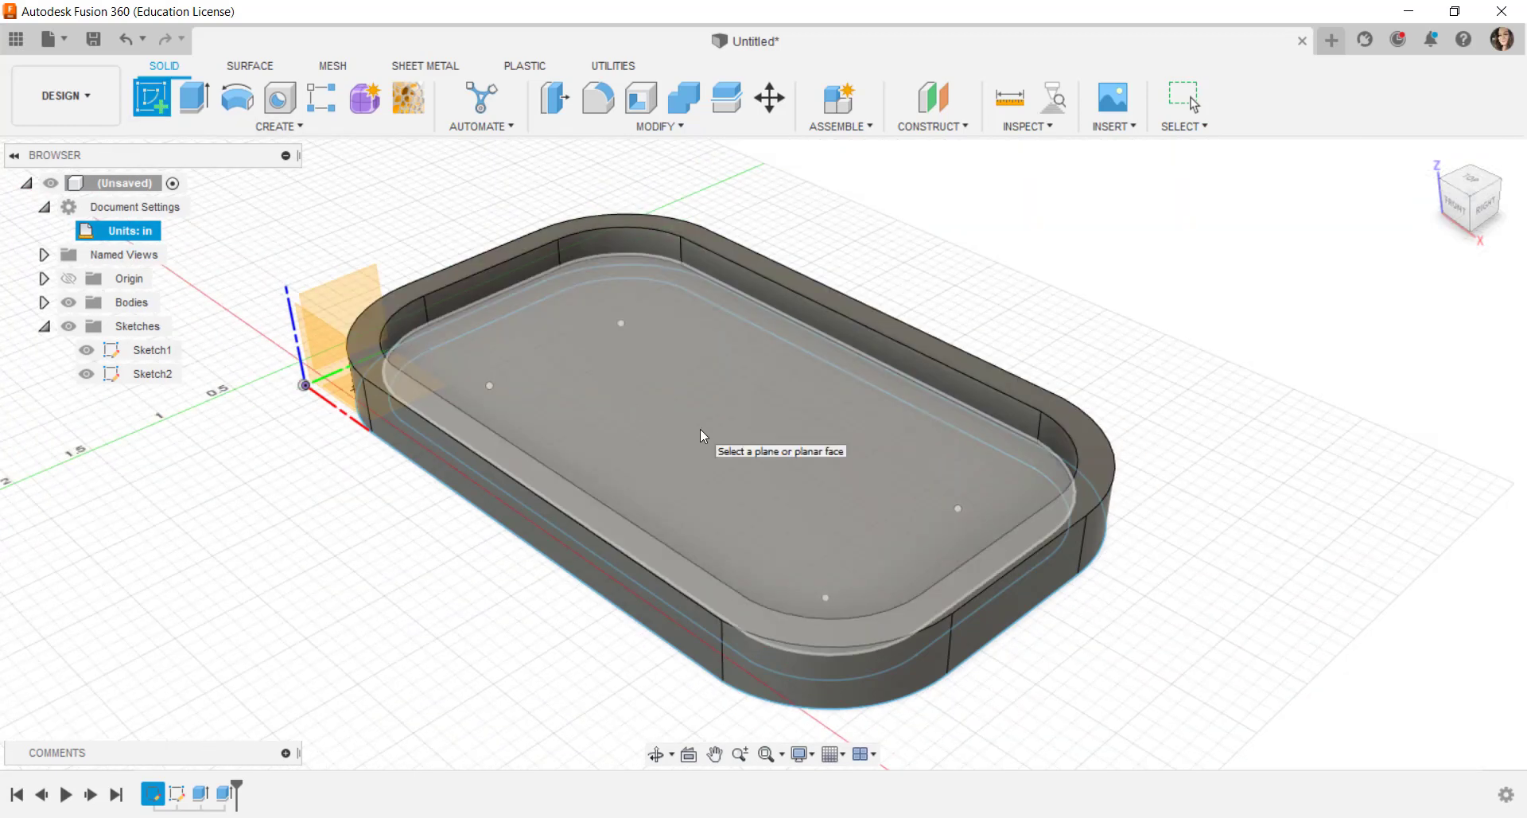
left_click(700, 428)
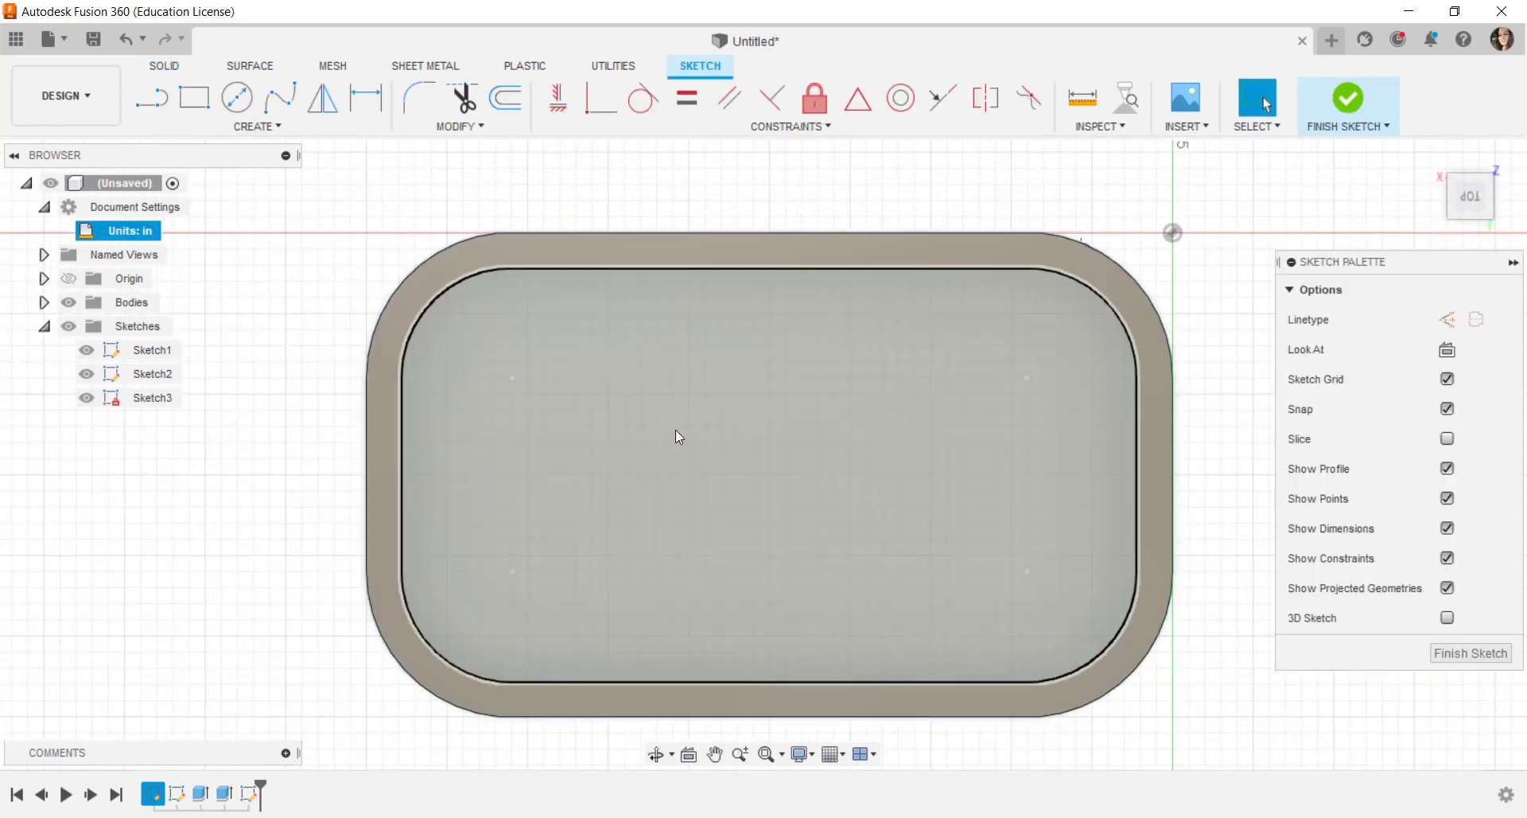
middle_click_drag(600, 419, 574, 407)
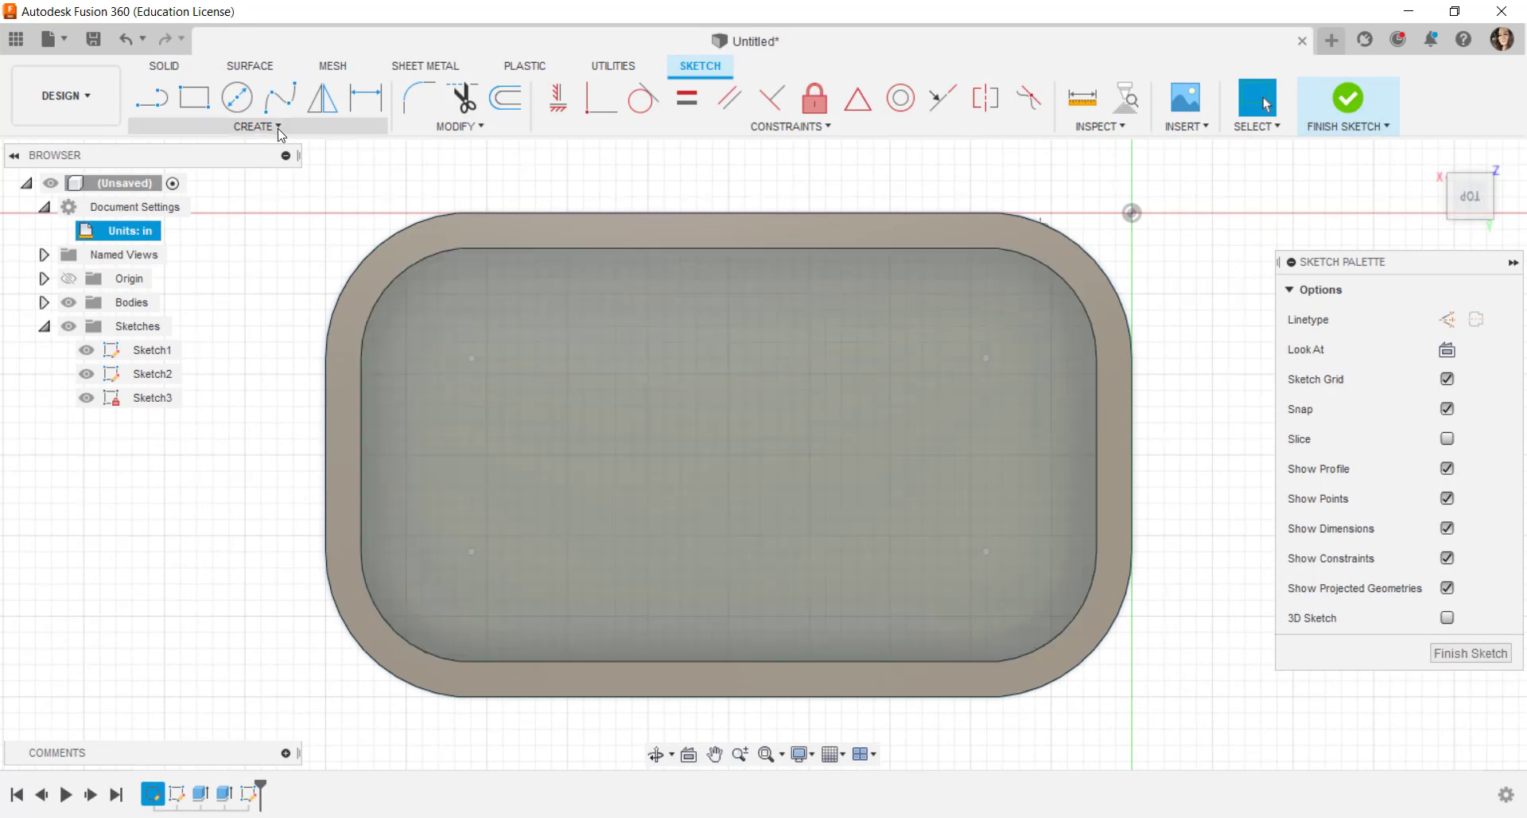
left_click(278, 127)
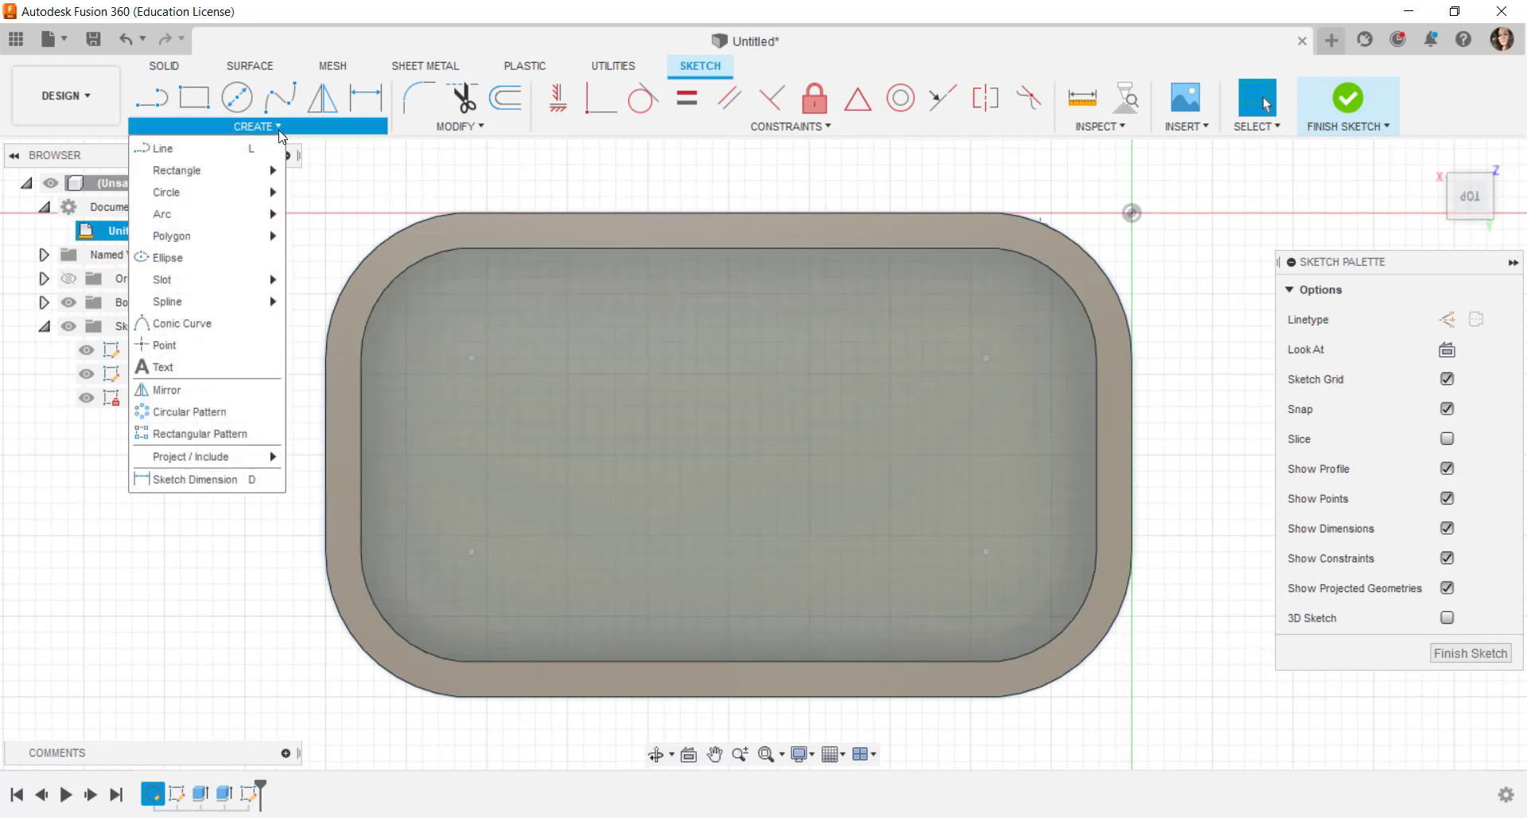
left_click(196, 374)
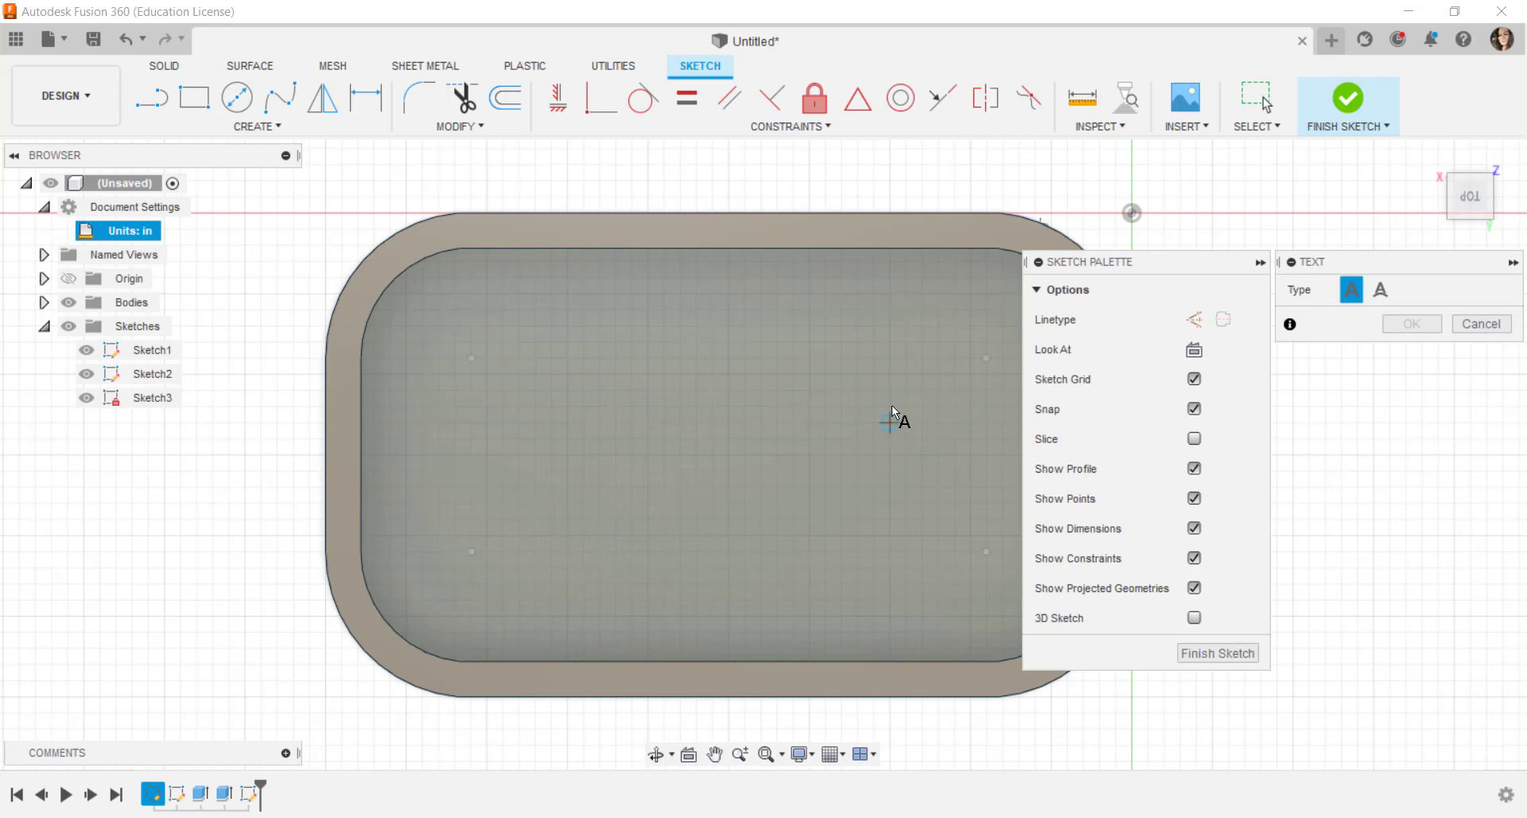
left_click(1381, 291)
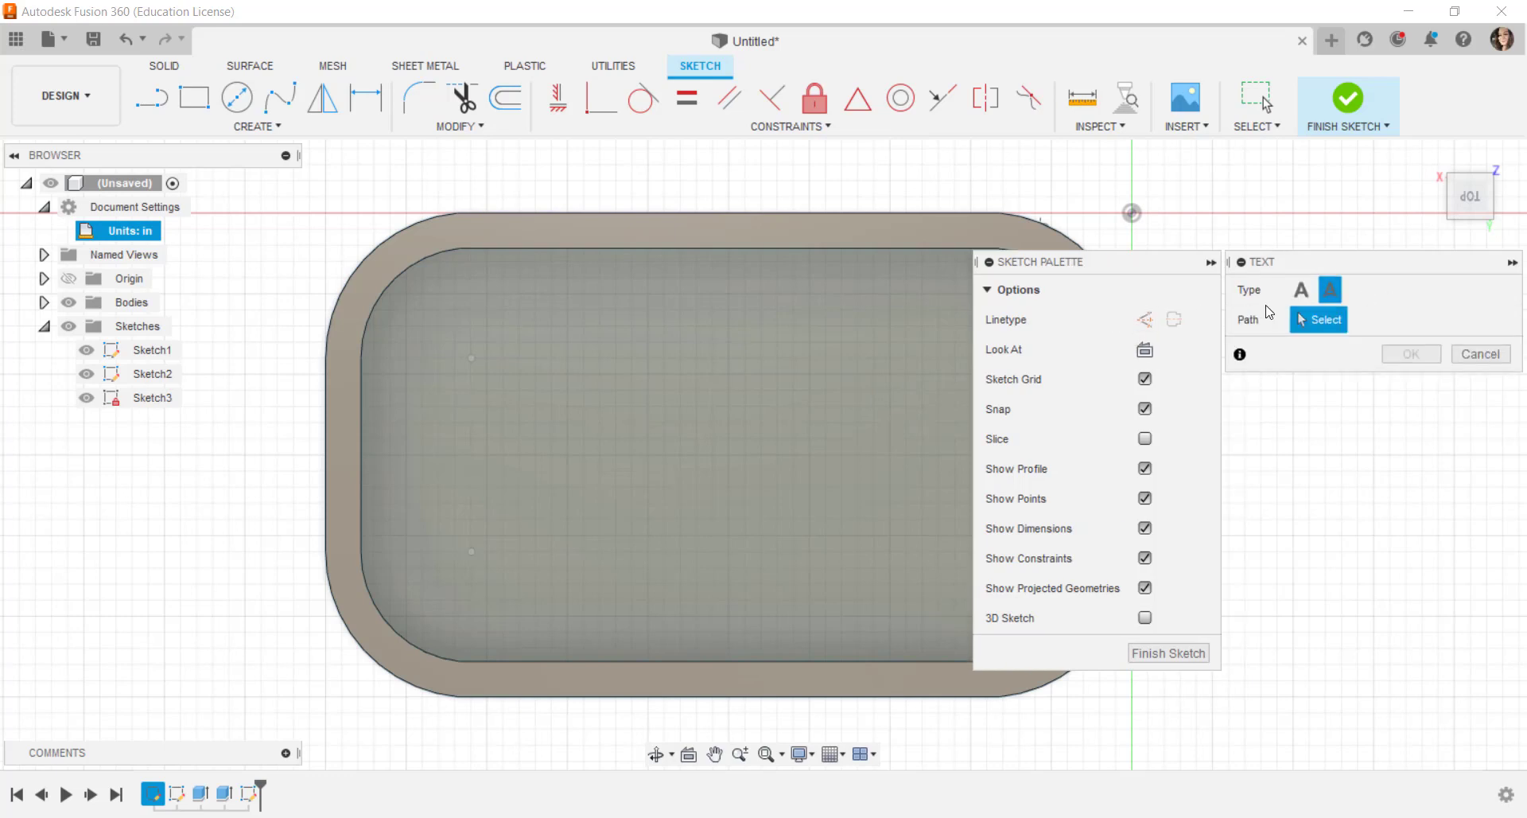
left_click(1481, 354)
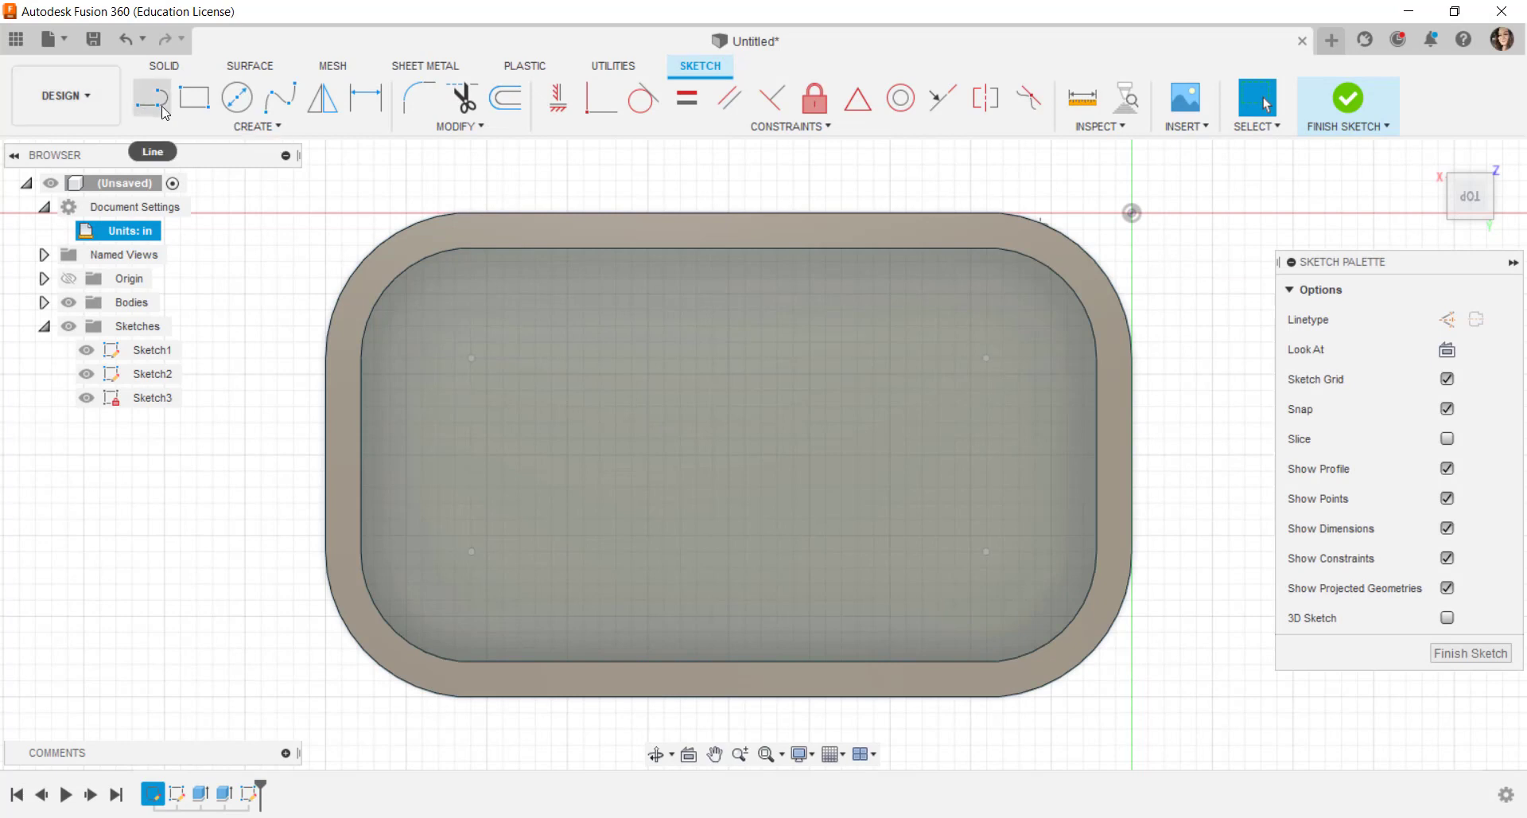
Draw a three-point fit point spline arching across the recessed floor, about 4.33 in long
left_click(291, 104)
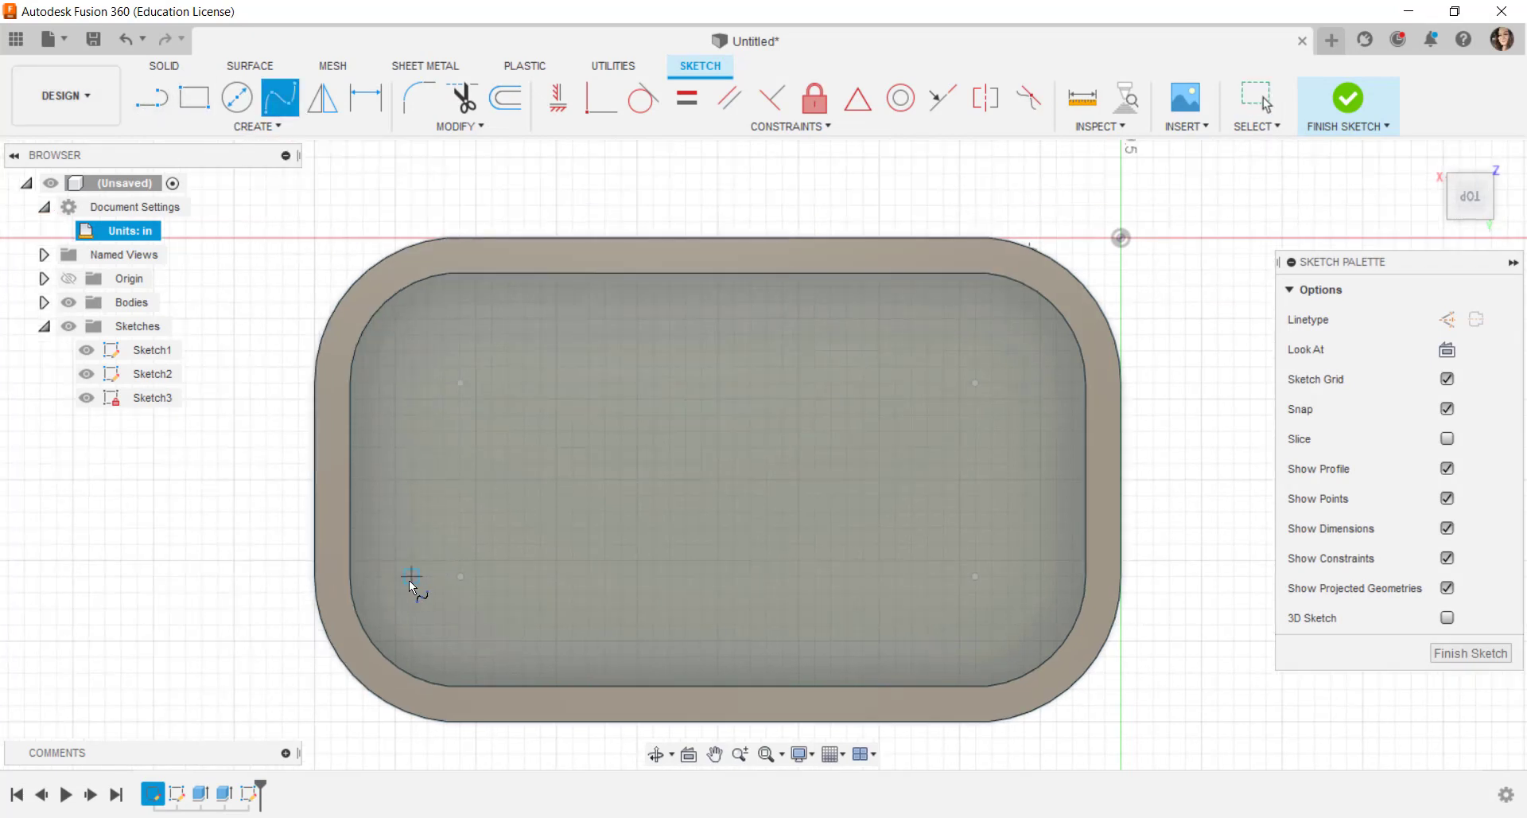
left_click(412, 576)
left_click(628, 392)
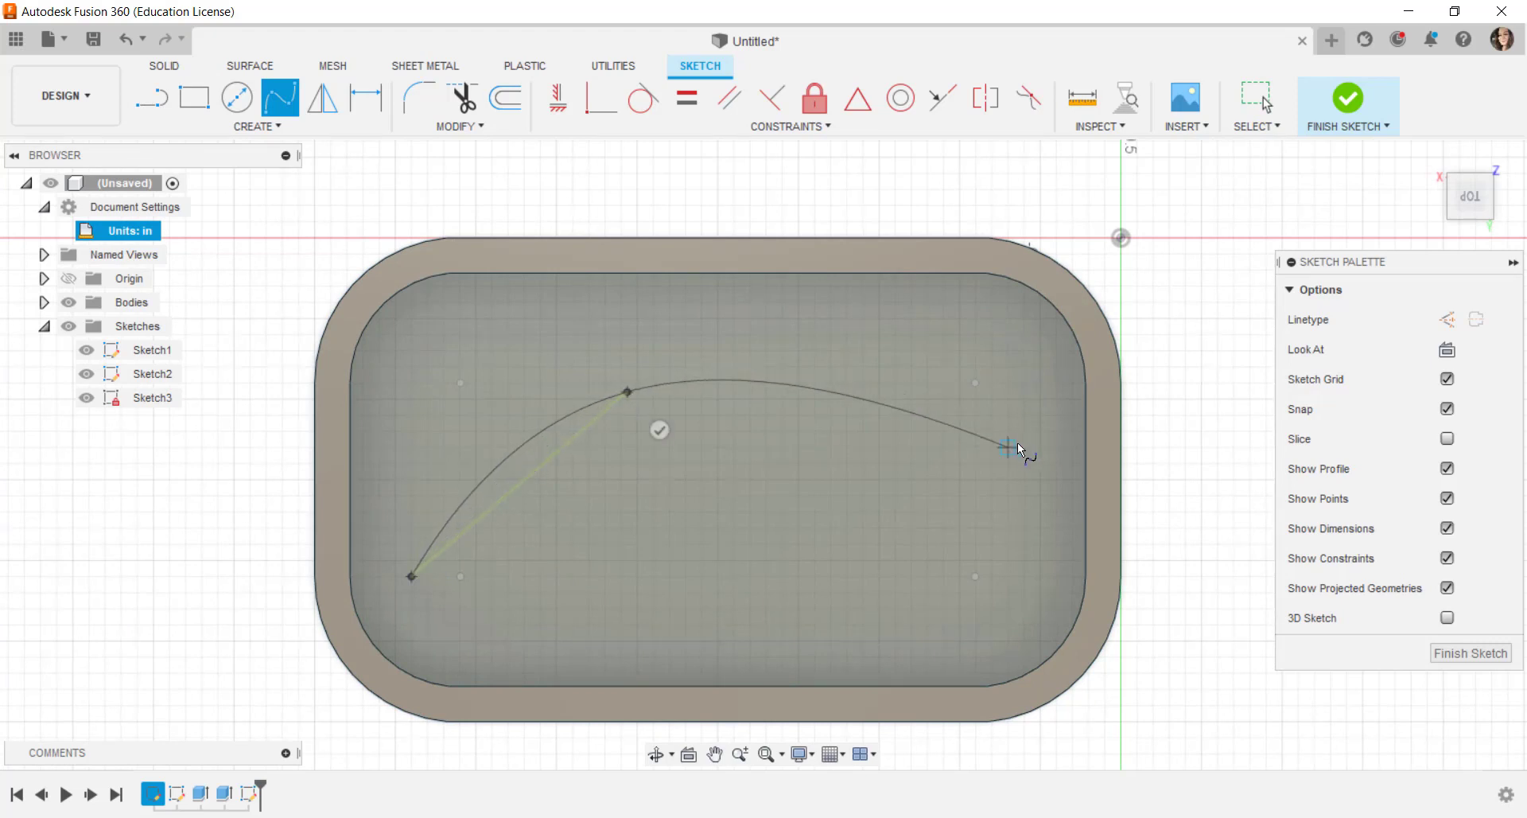
left_click(1021, 446)
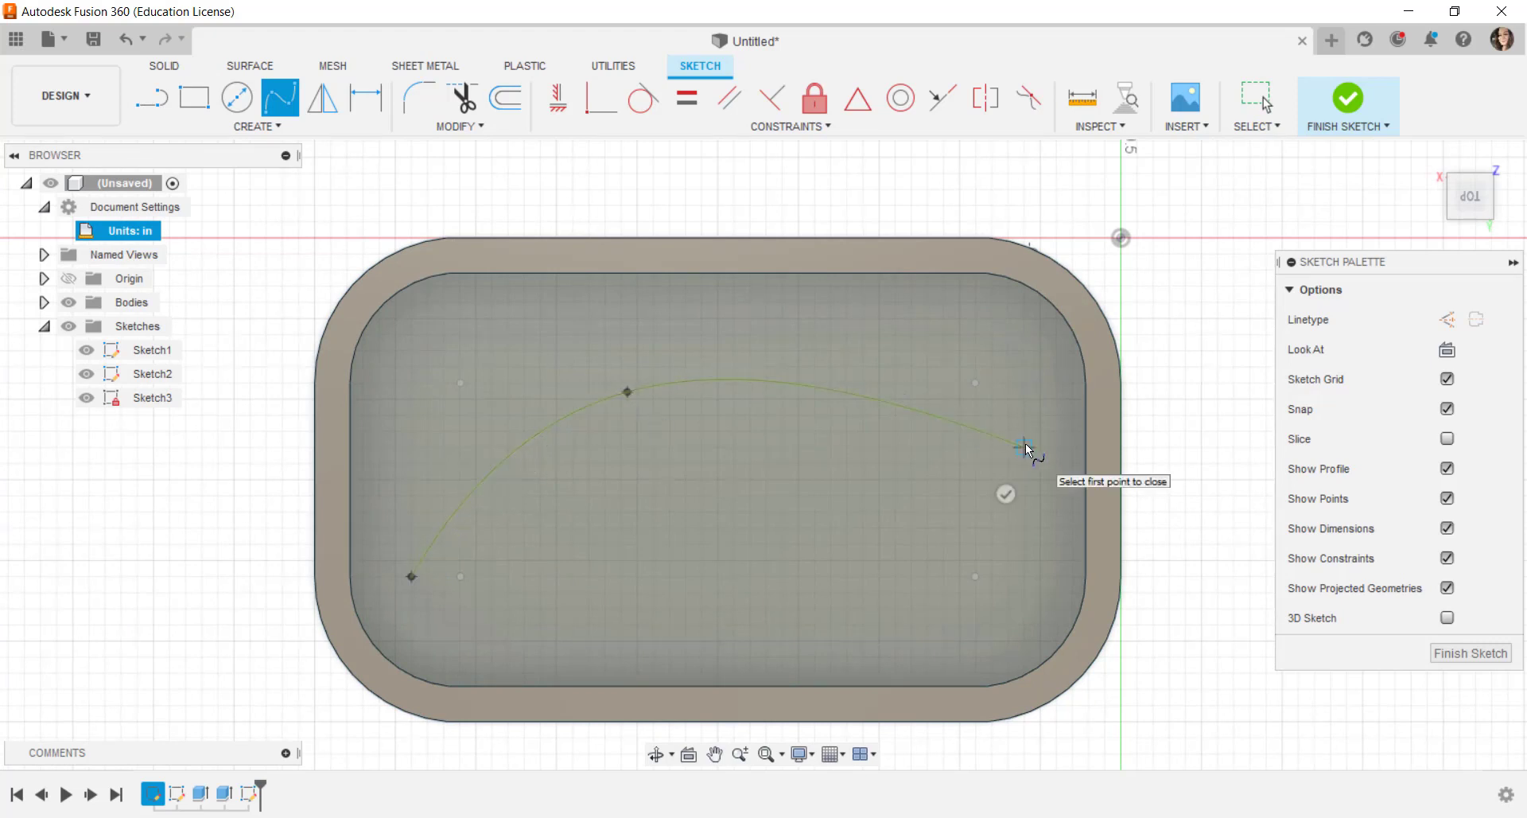
key("Escape")
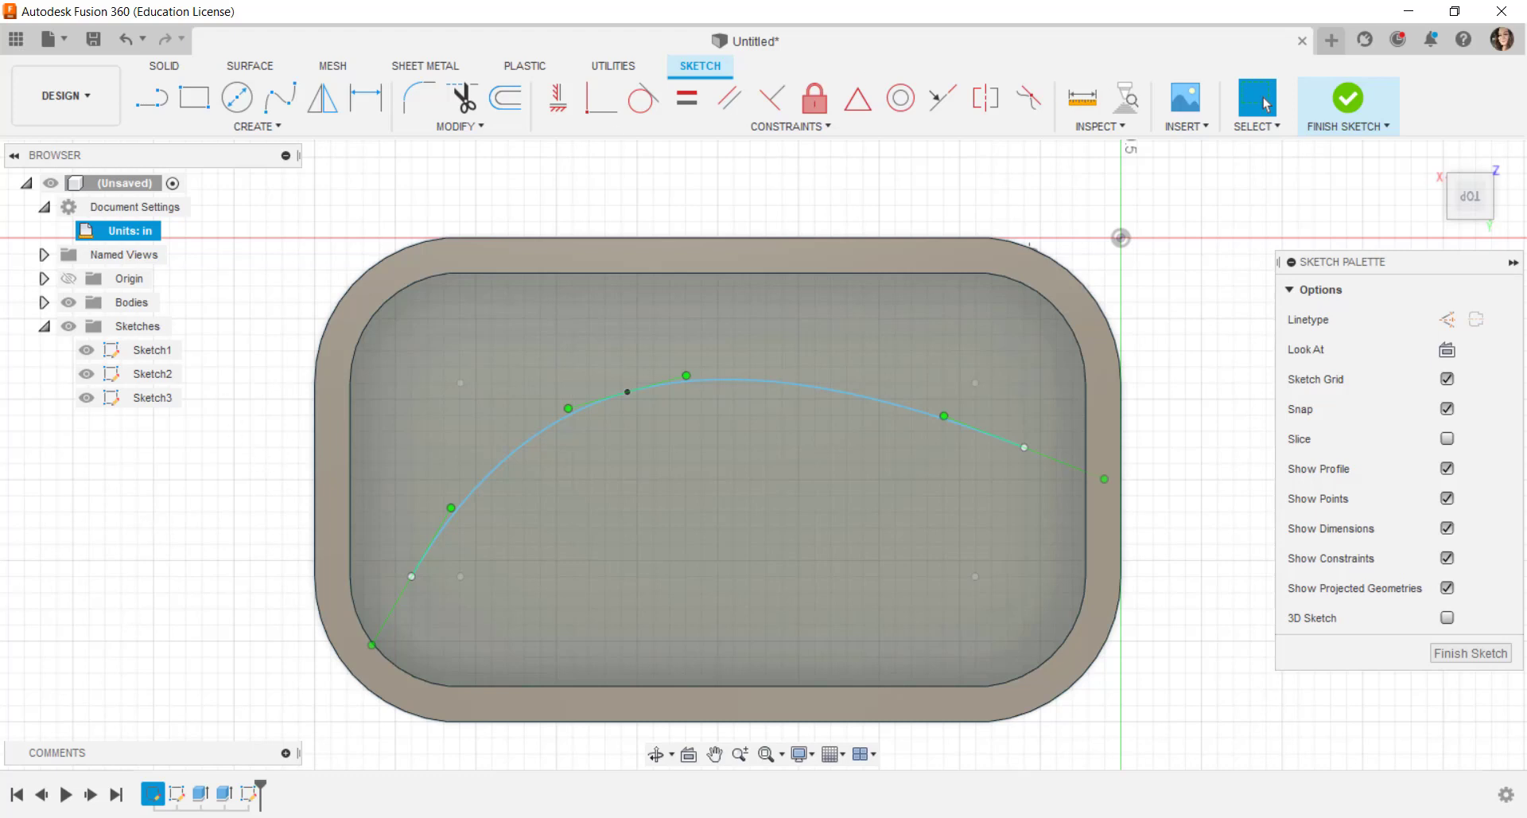
Create path-following text along the spline on the recessed floor, reading "Prof Drafting"
left_click(278, 132)
left_click(203, 362)
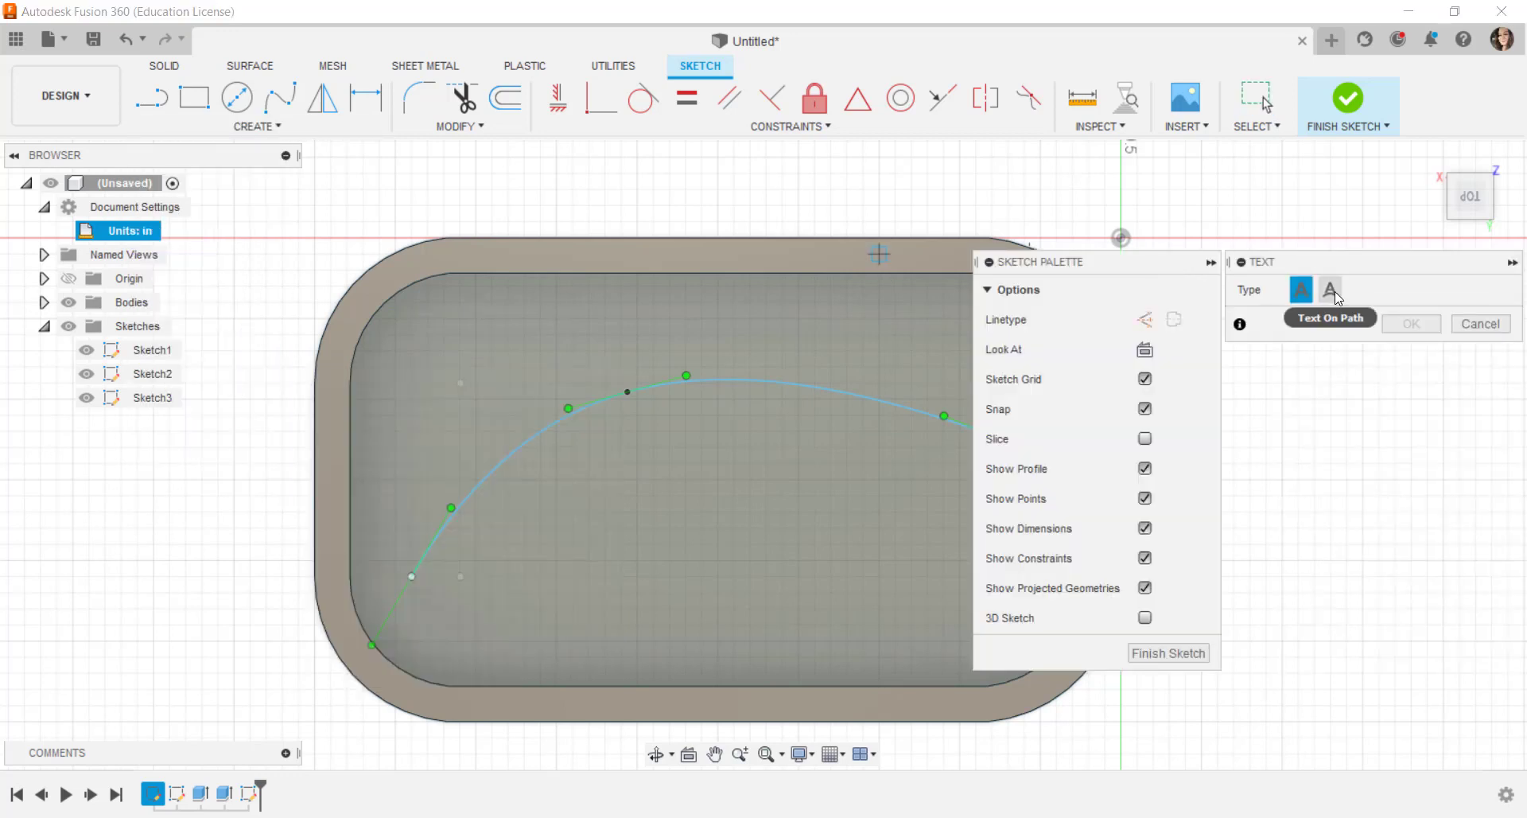
left_click(1329, 292)
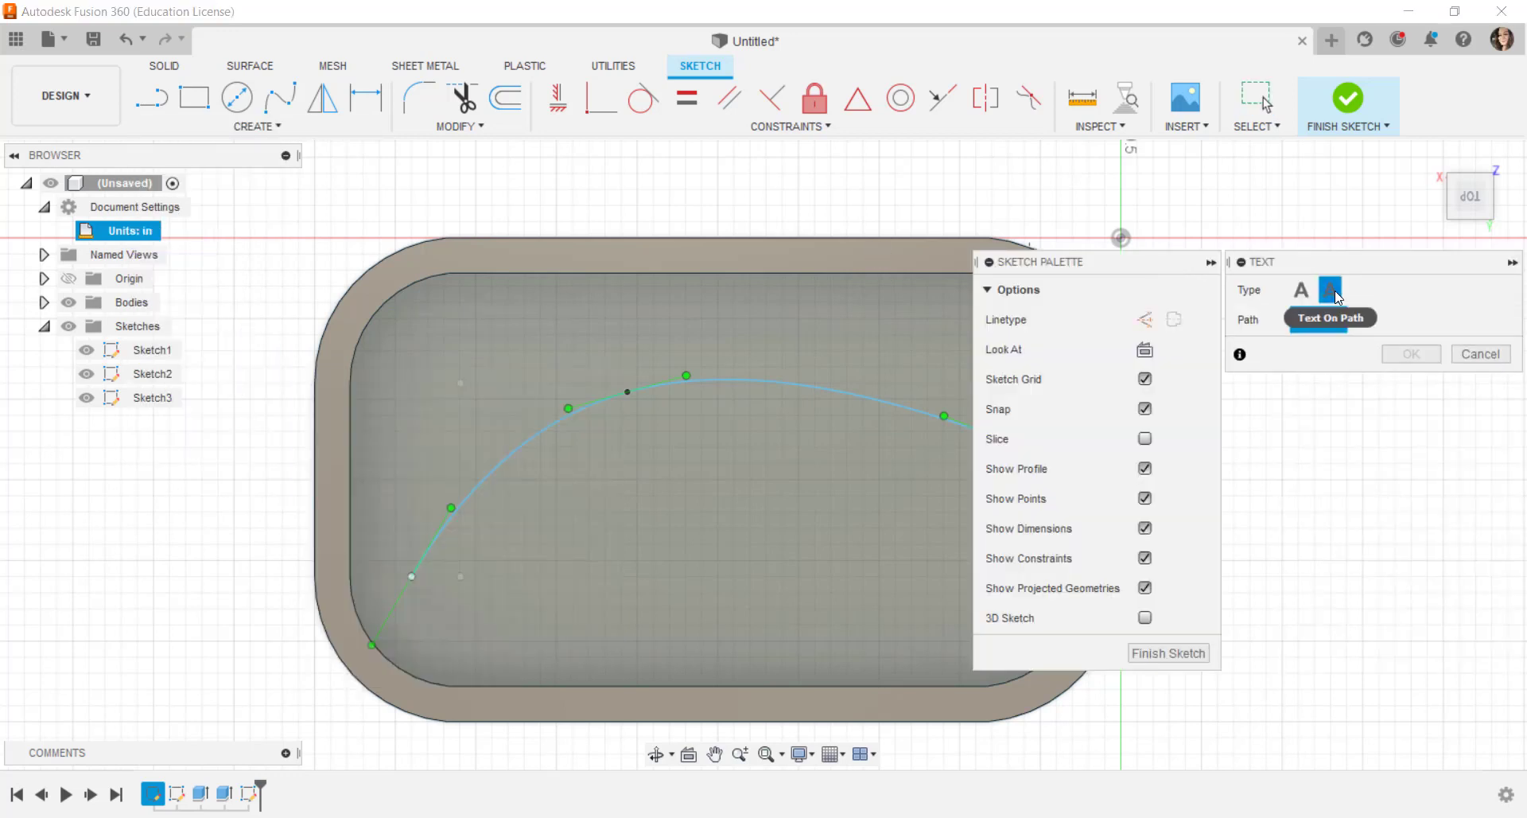
left_click(727, 375)
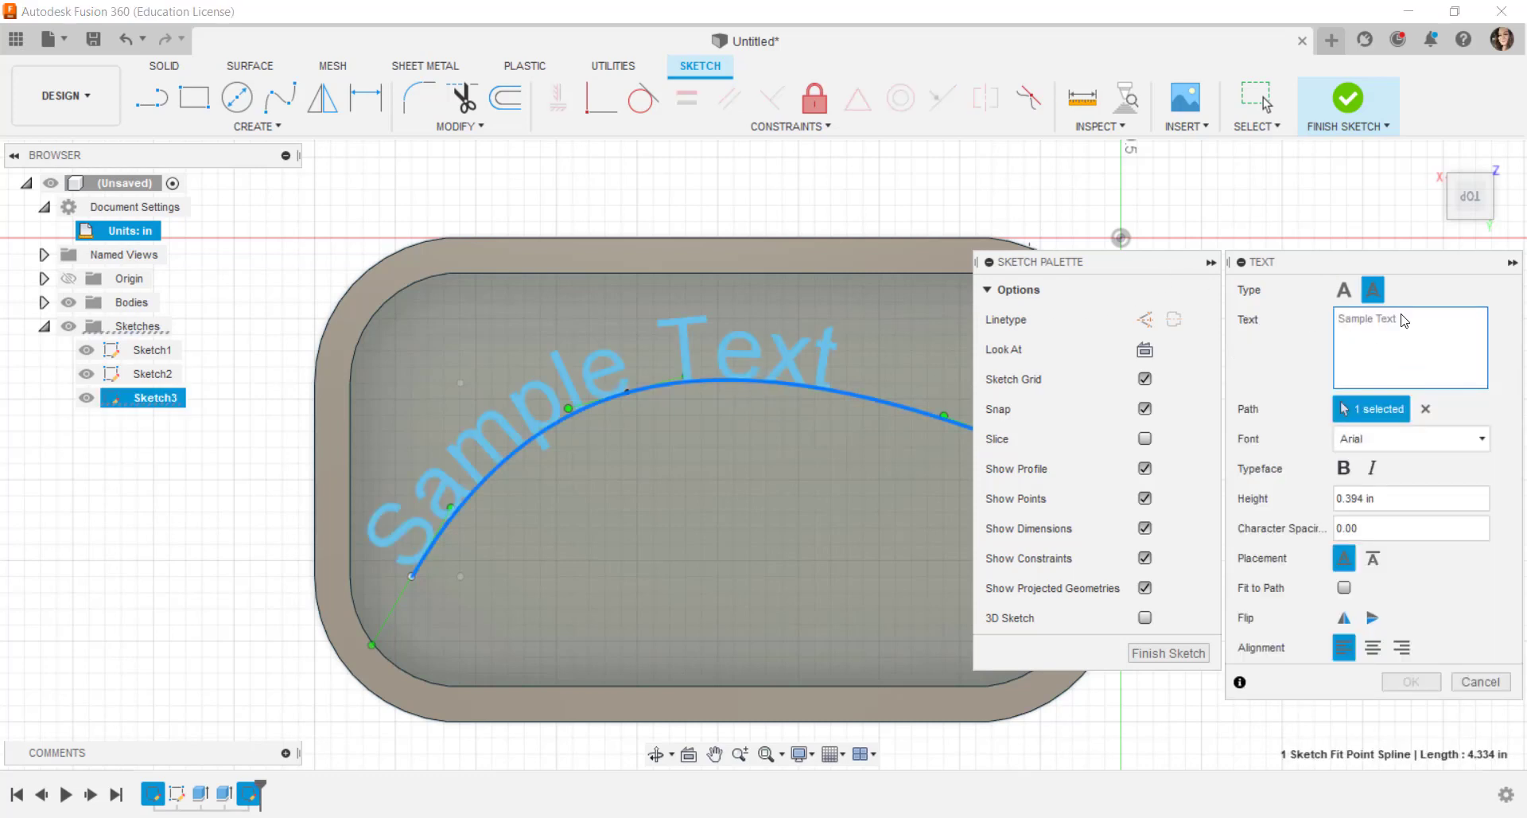
type("Prof")
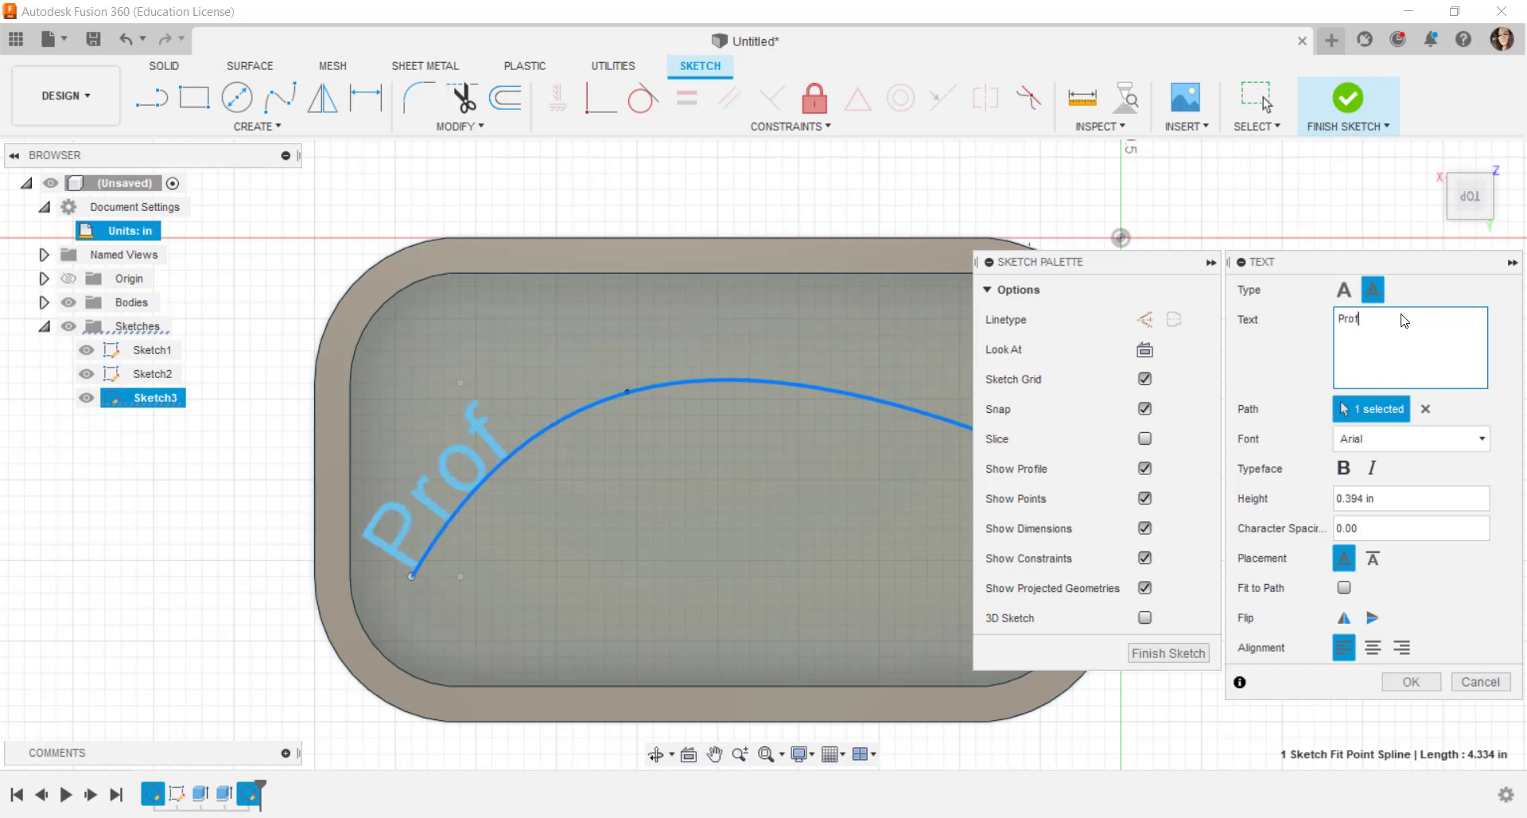
type(" Drafting")
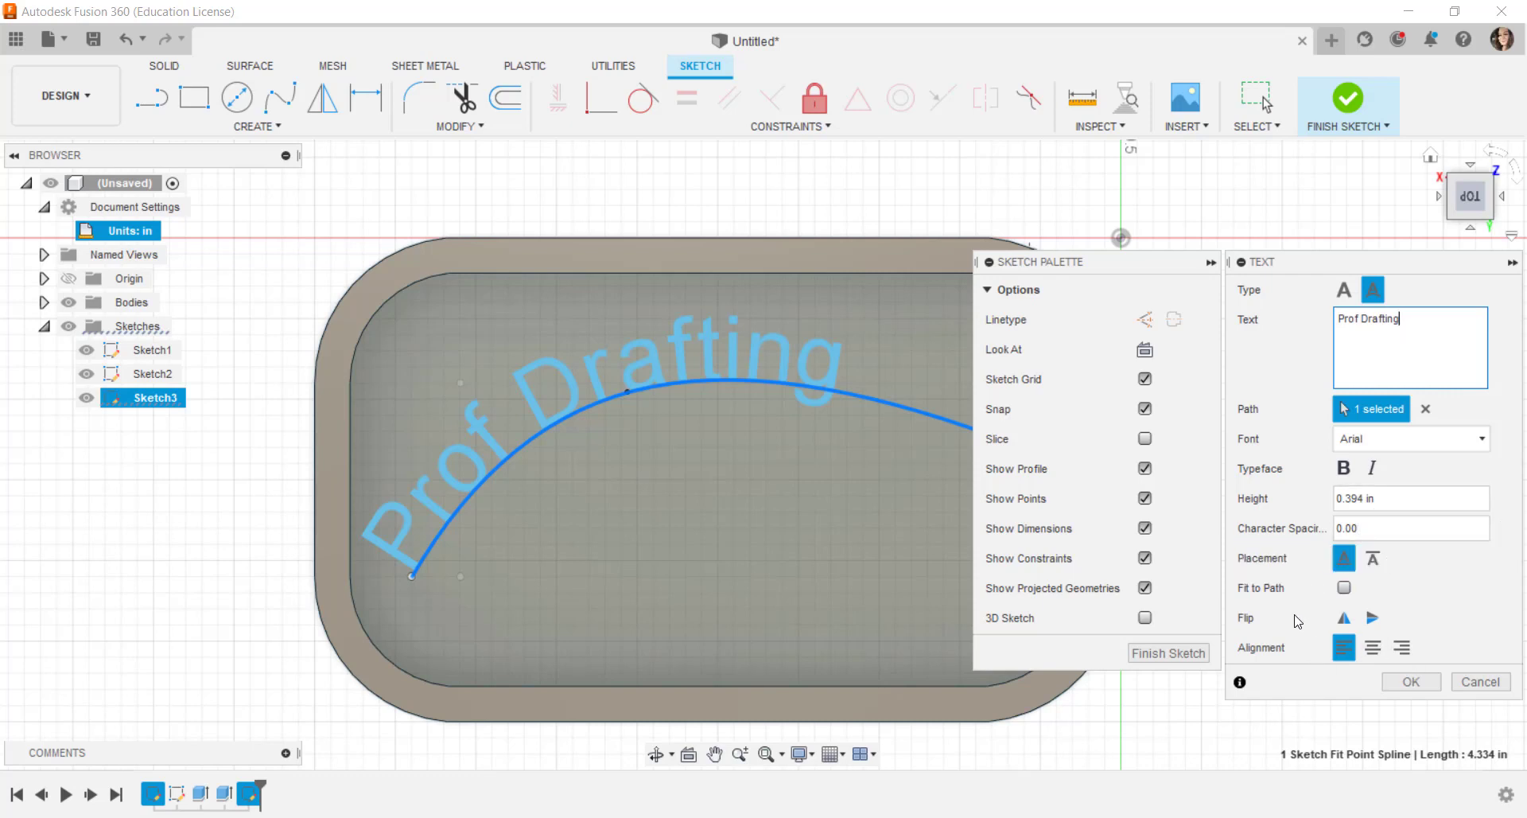
Fit the Arial text to the full length of the spline path and finish the sketch
left_click(1343, 588)
mouse_move(1315, 260)
left_mouse_down()
mouse_move(1418, 312)
mouse_move(1062, 260)
left_mouse_up()
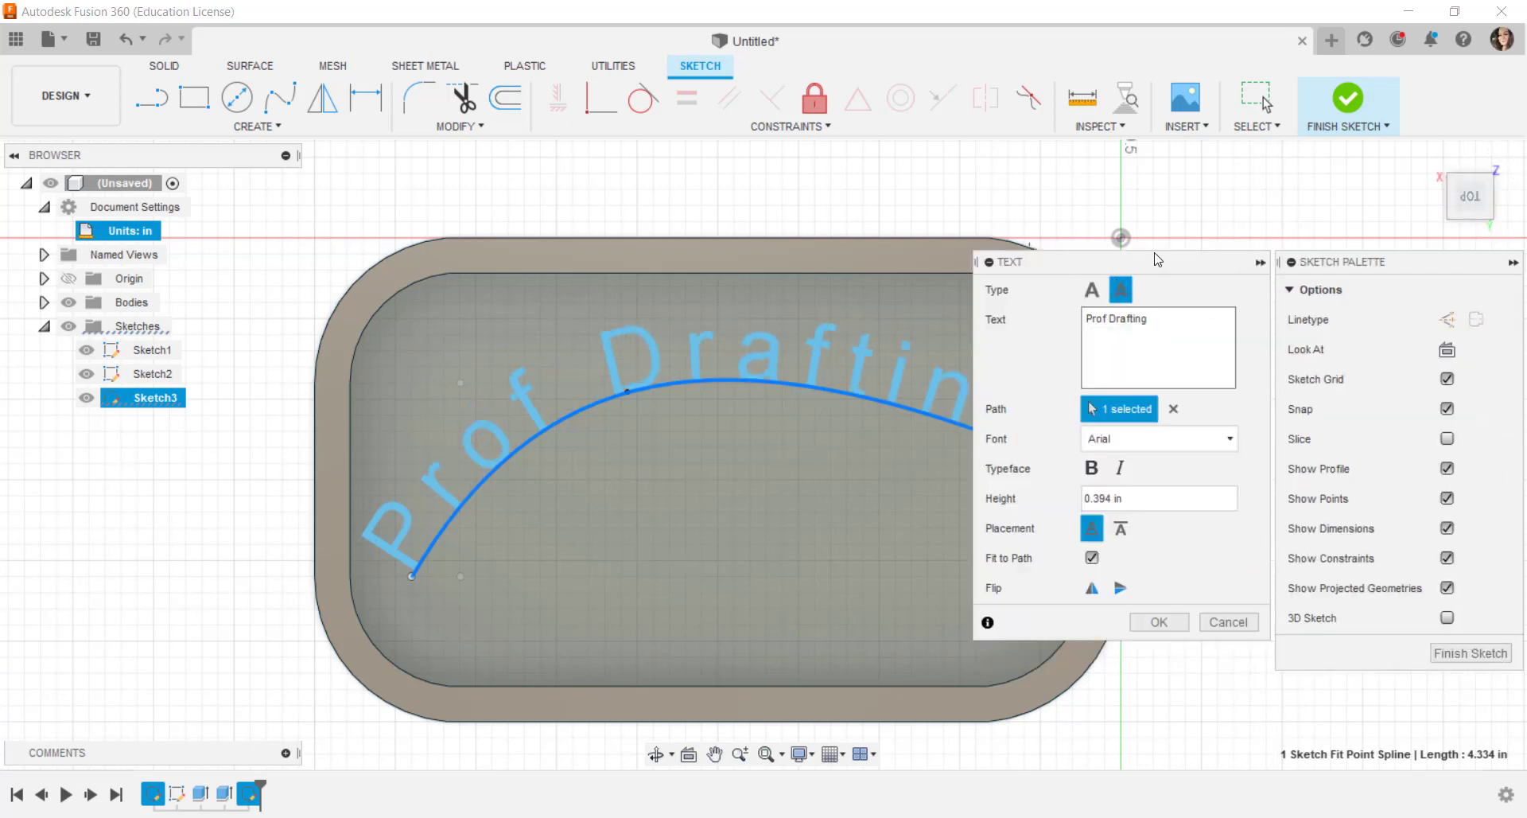
left_click_drag(1159, 256, 1276, 153)
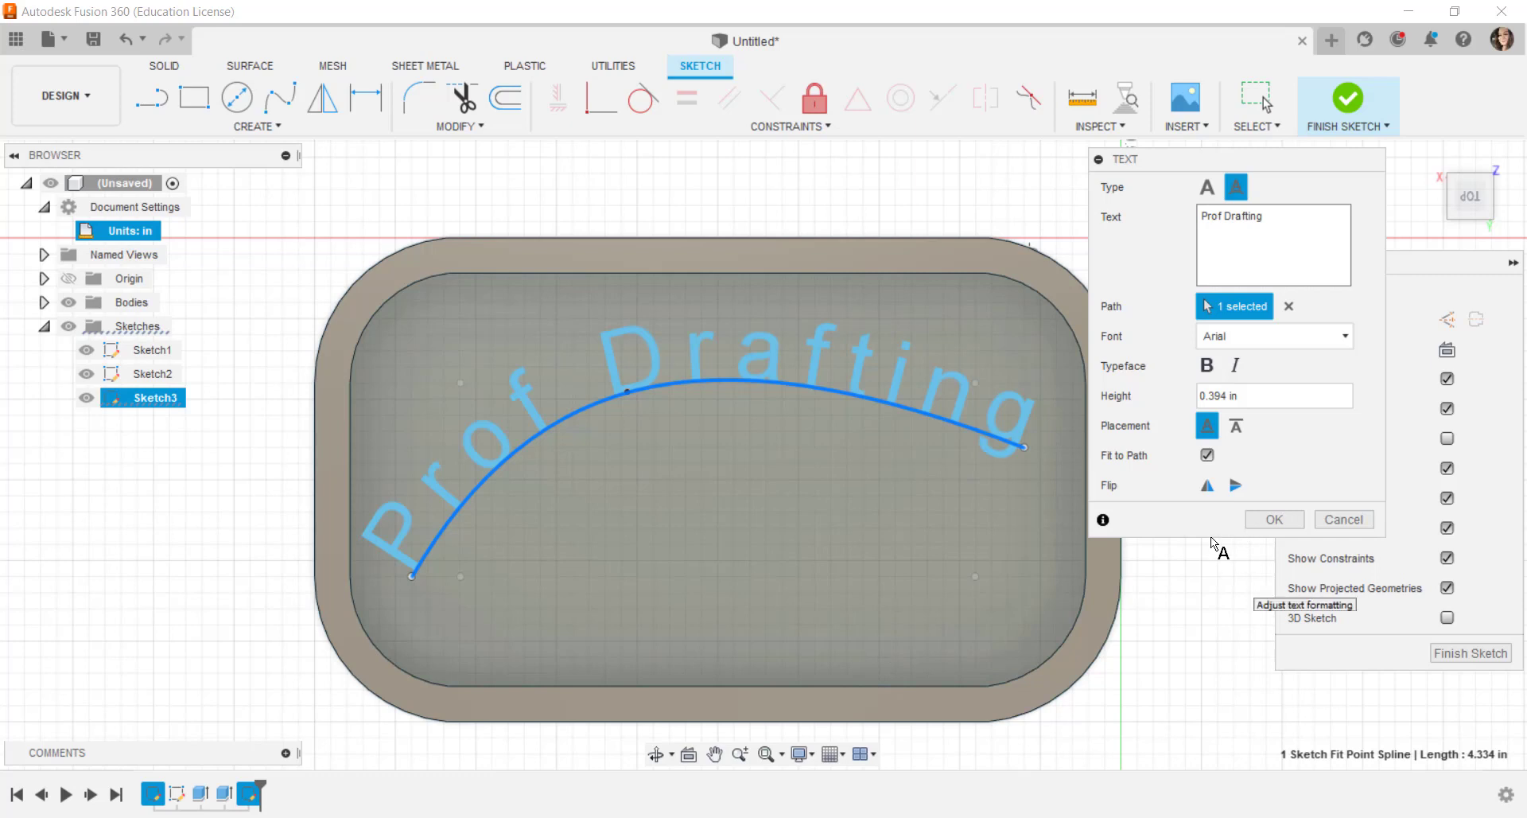
left_click(1347, 337)
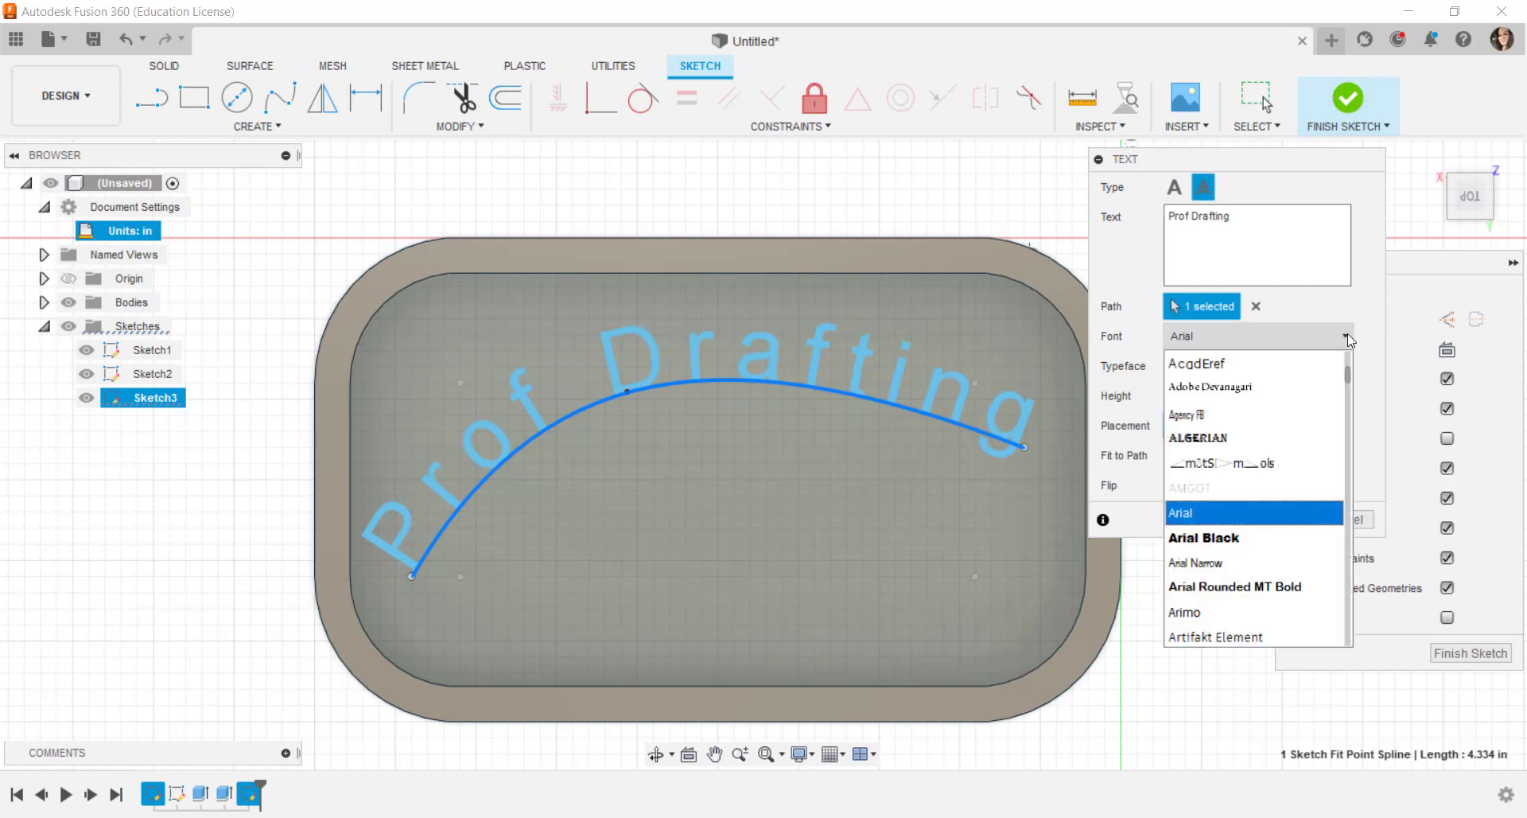
left_click(1347, 337)
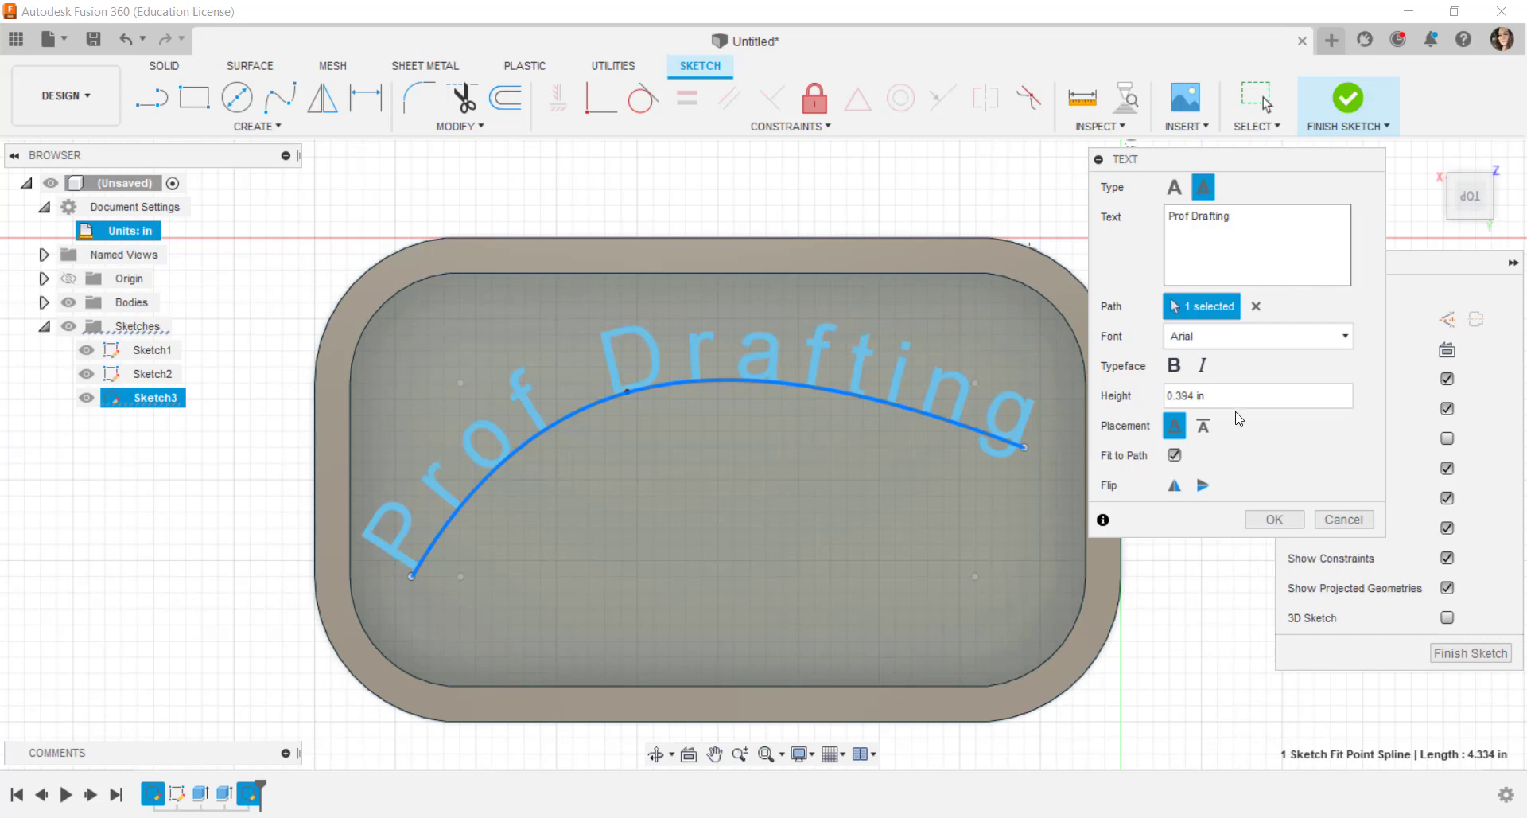
left_click(1274, 521)
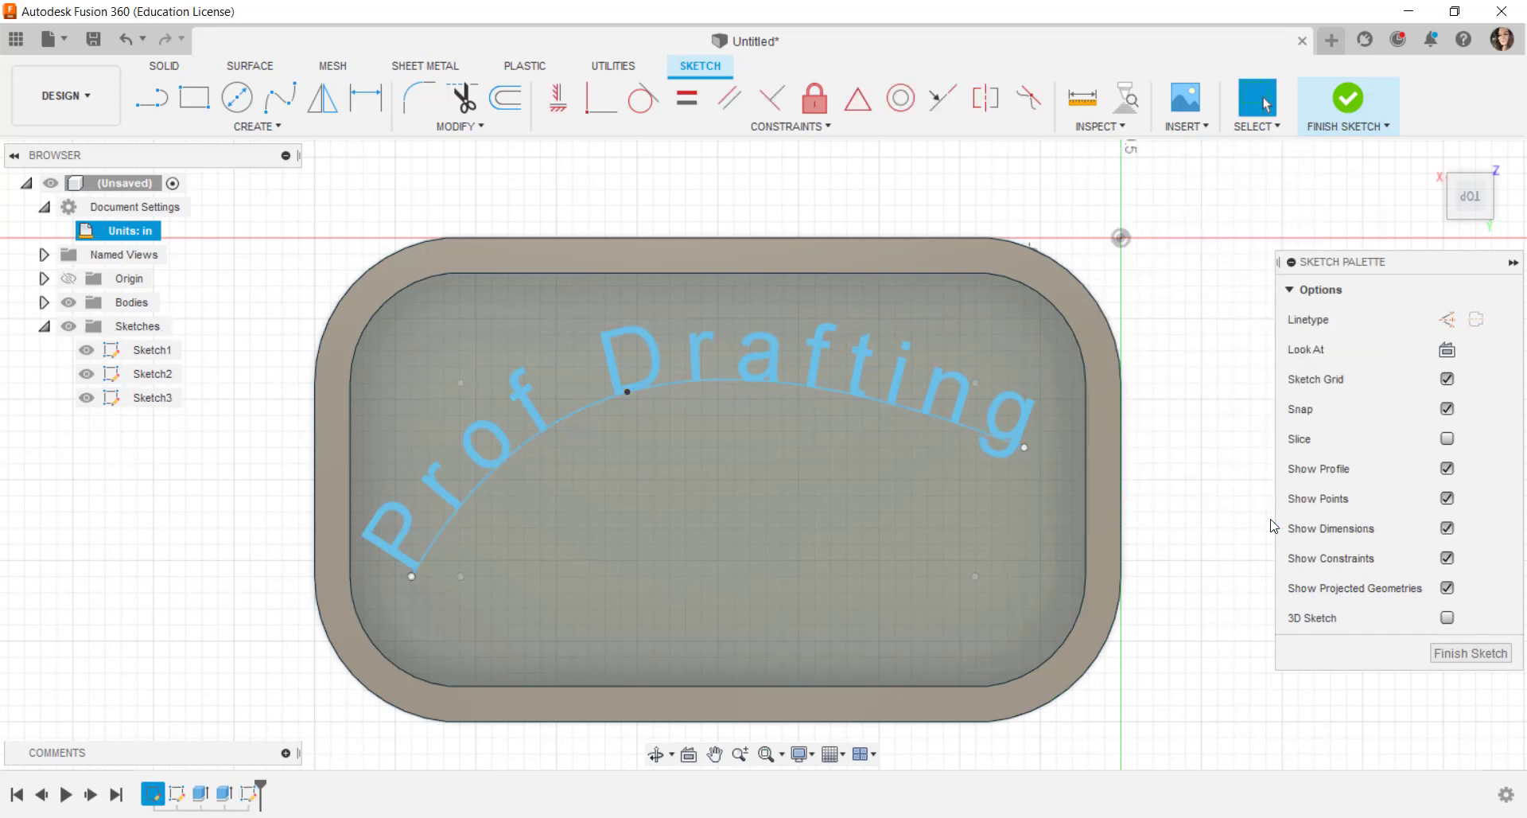
left_click(1471, 653)
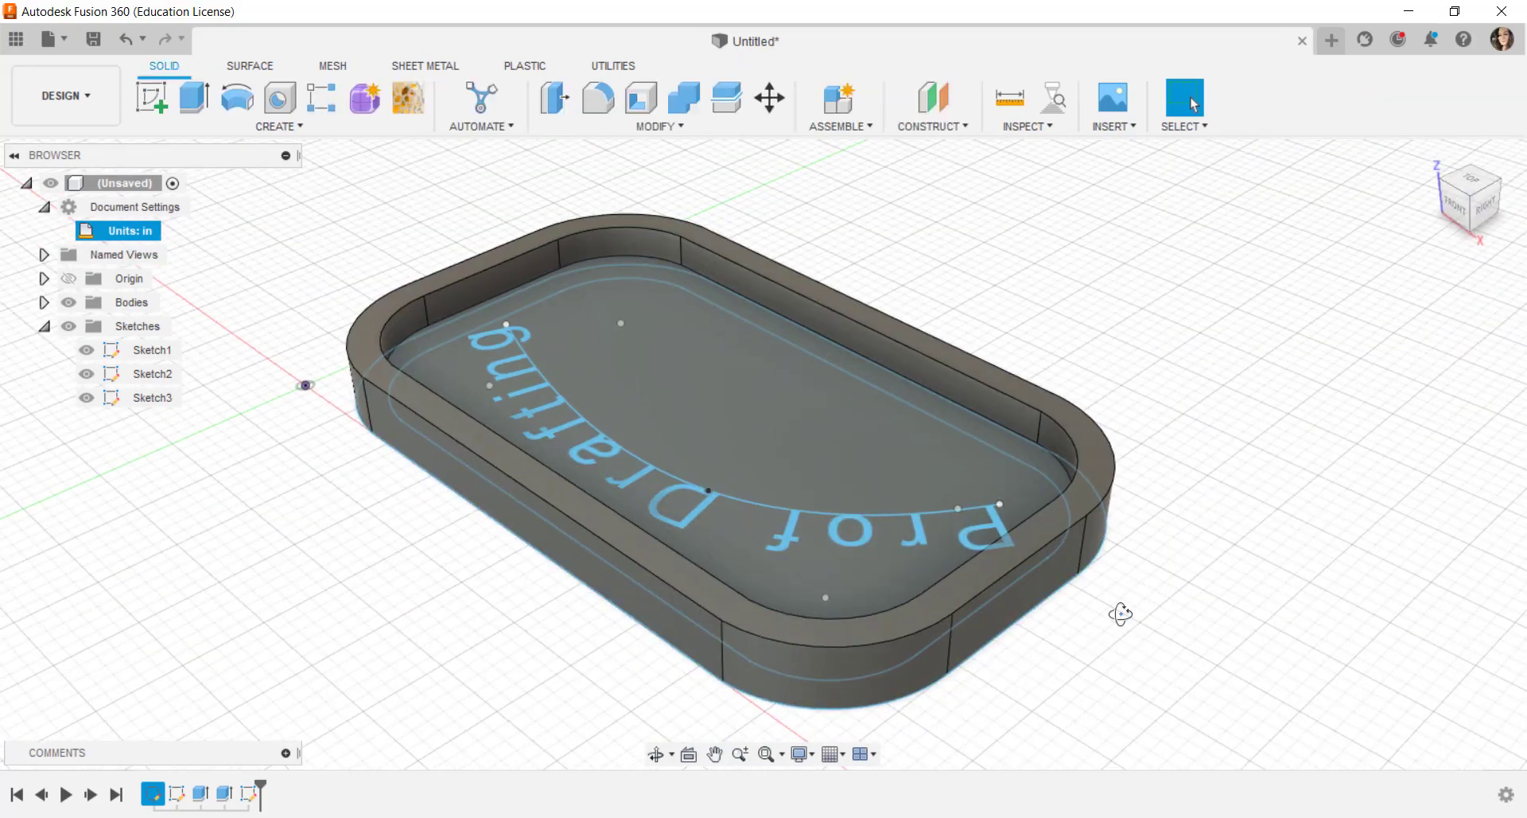
Extrude the curved "Prof Drafting" text about 0.097 in upward from the recessed floor, joined to the nameplate
middle_click_drag(1090, 629, 893, 606, "shift")
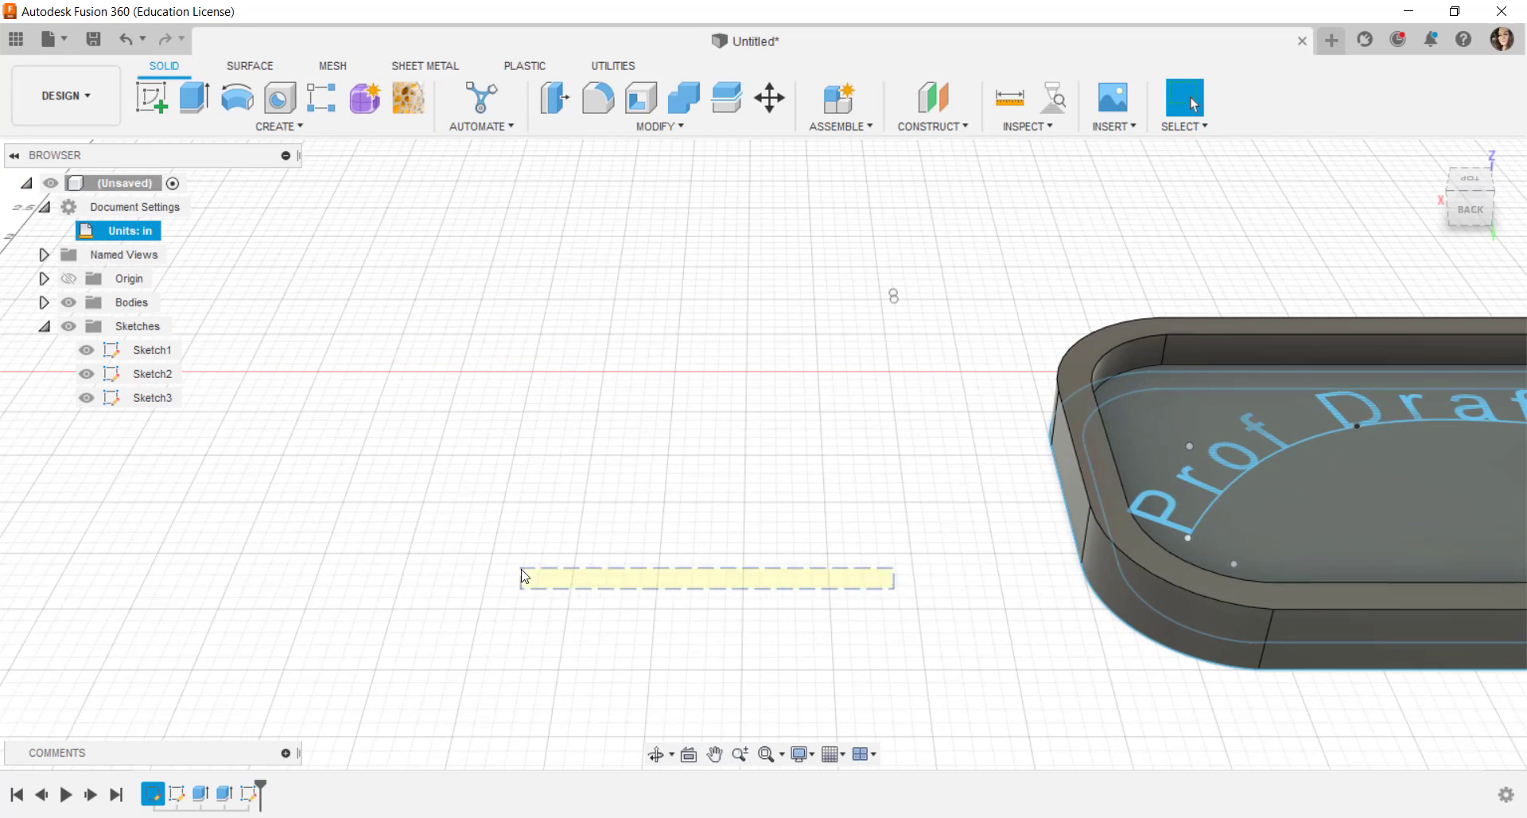
middle_click_drag(995, 498, 688, 474, "shift")
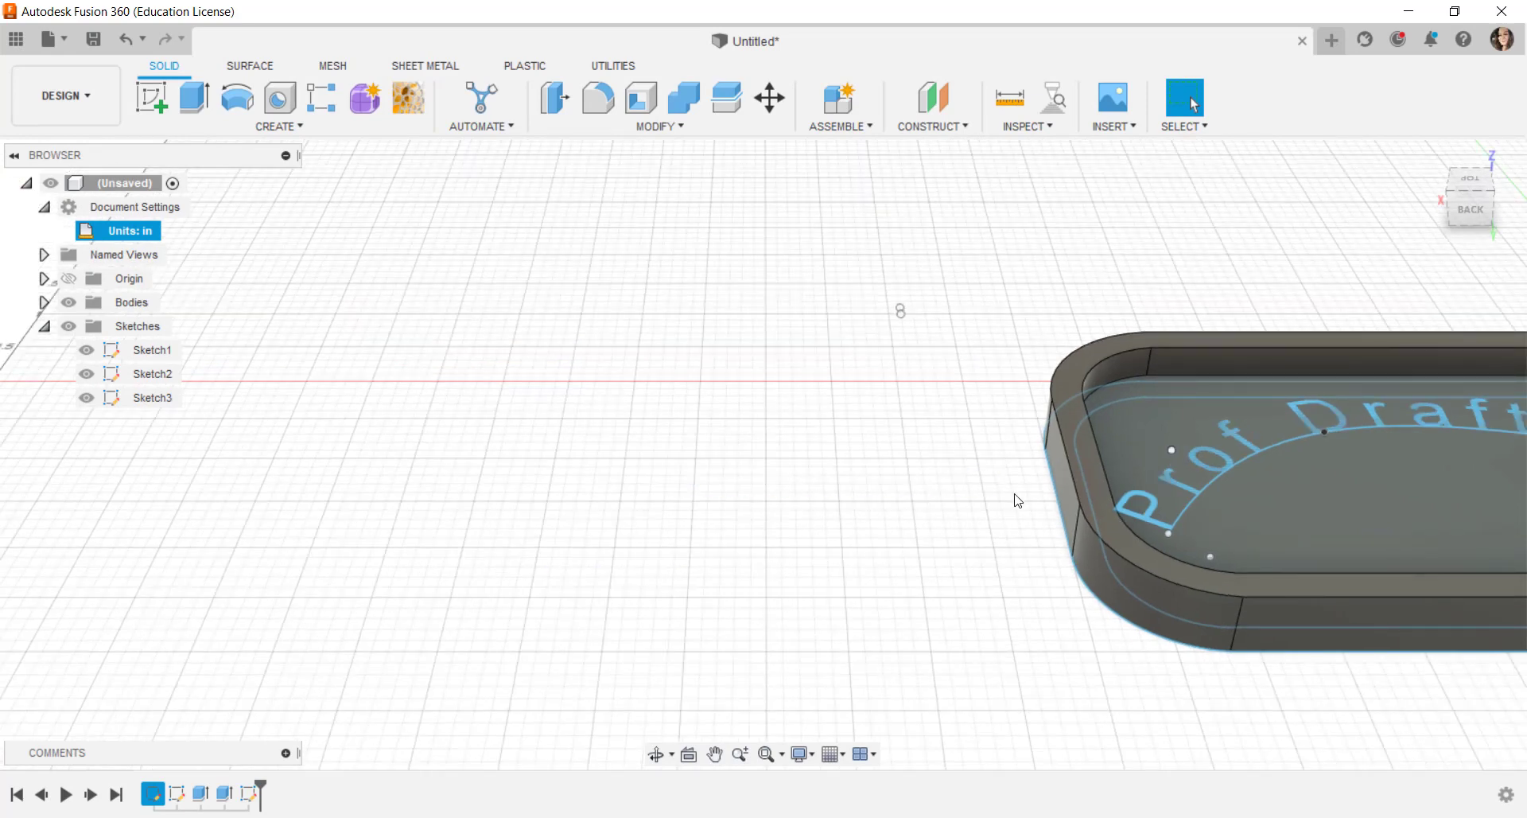
middle_click_drag(1016, 498, 334, 421)
middle_click_drag(985, 433, 814, 439)
scroll(808, 435, "up", 5)
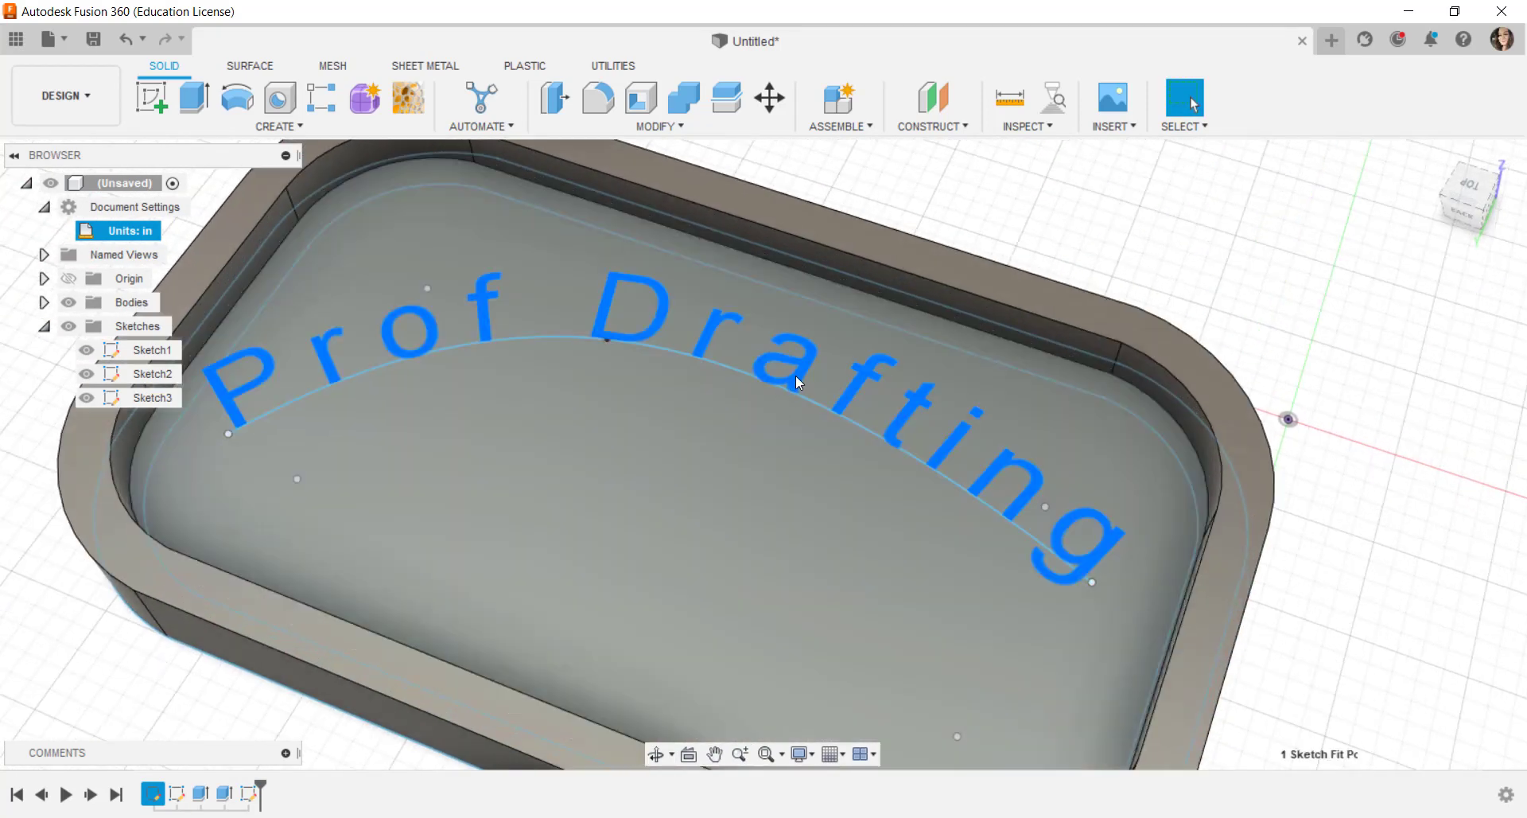
left_click(798, 382)
right_click(798, 381)
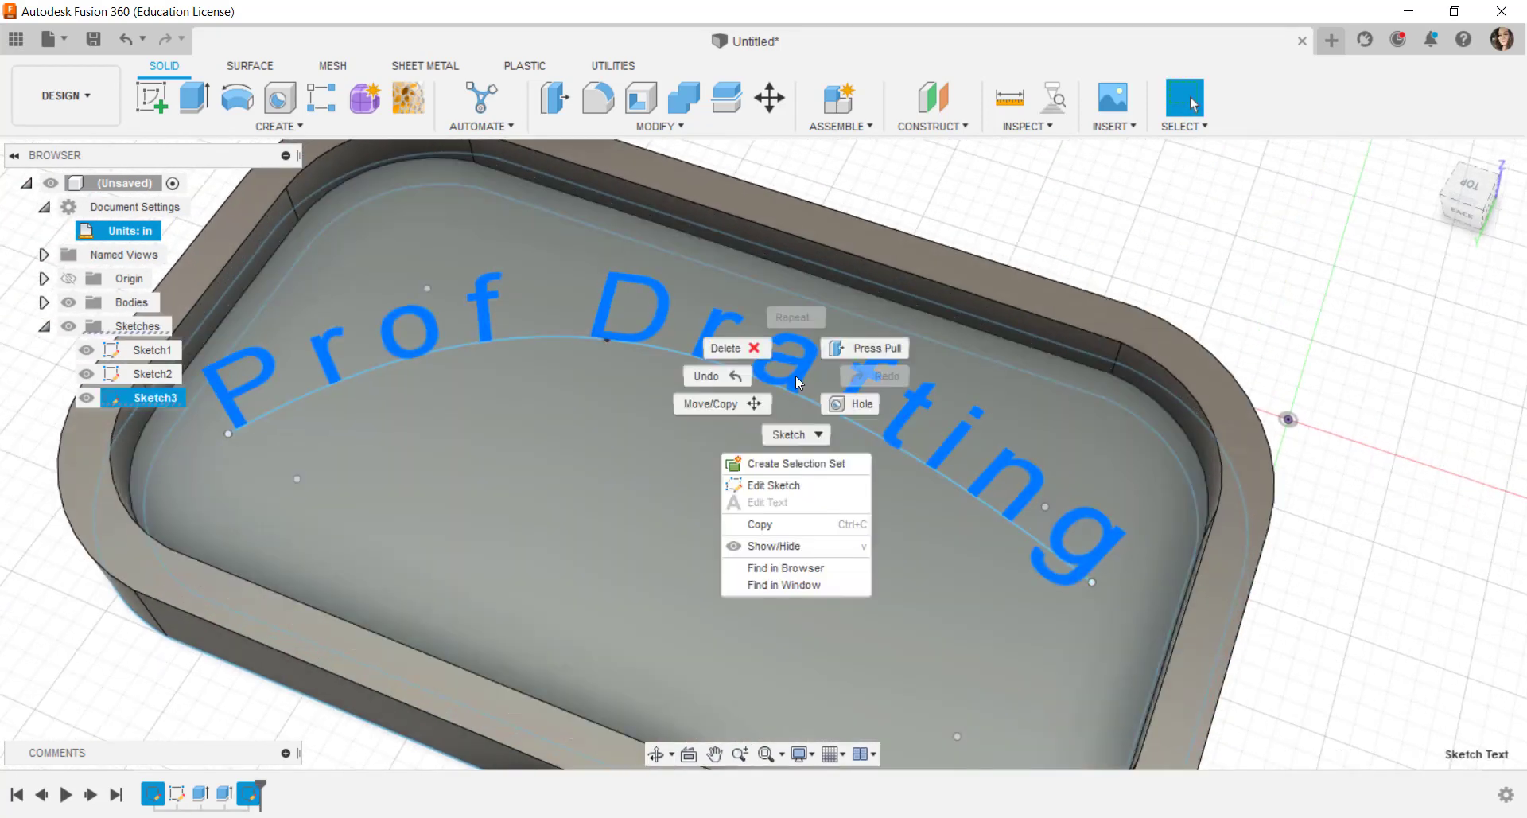
left_click(859, 342)
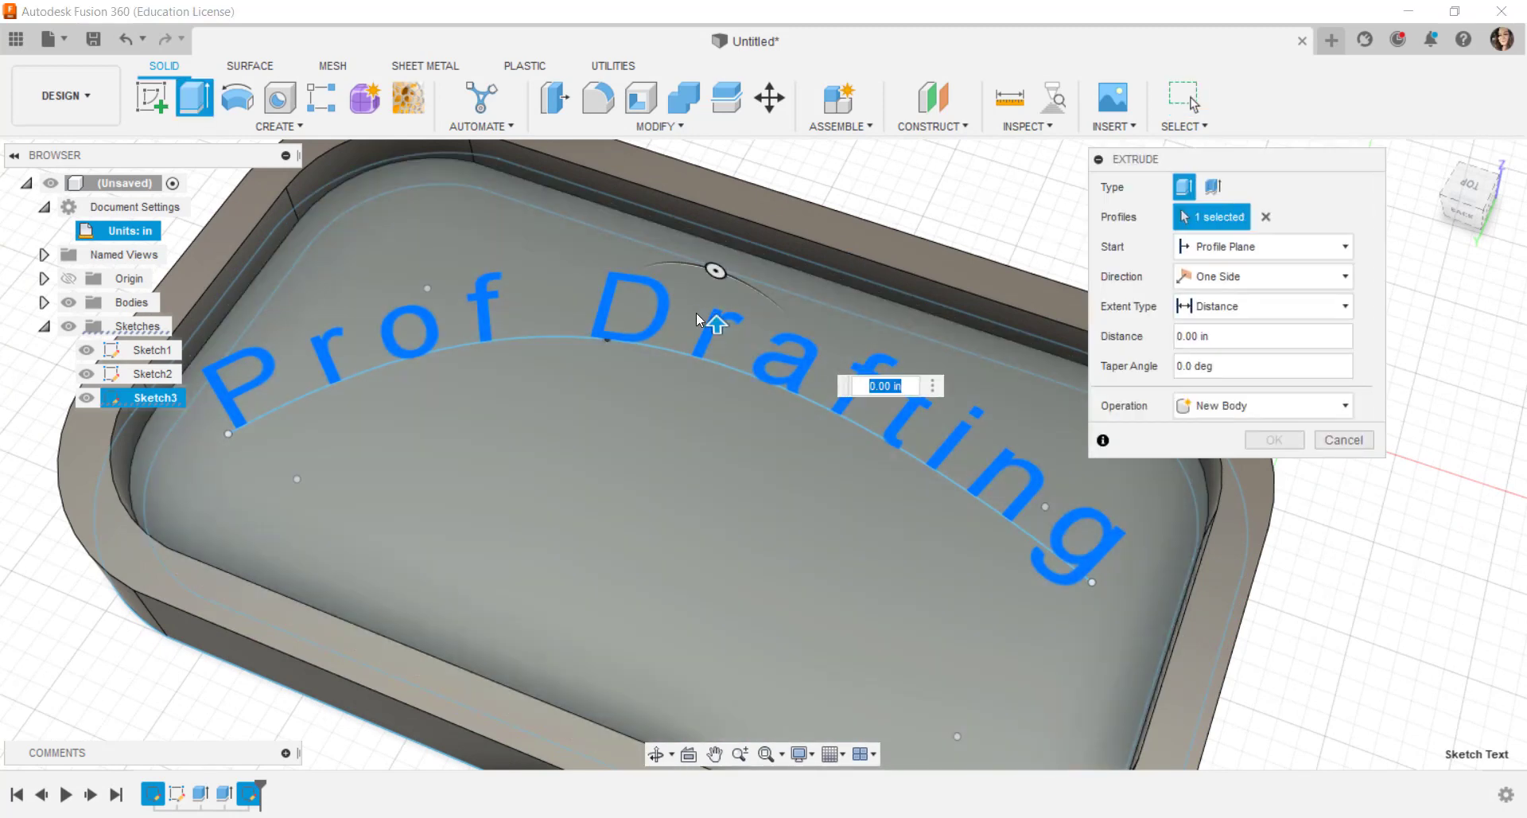
left_click_drag(717, 324, 717, 311)
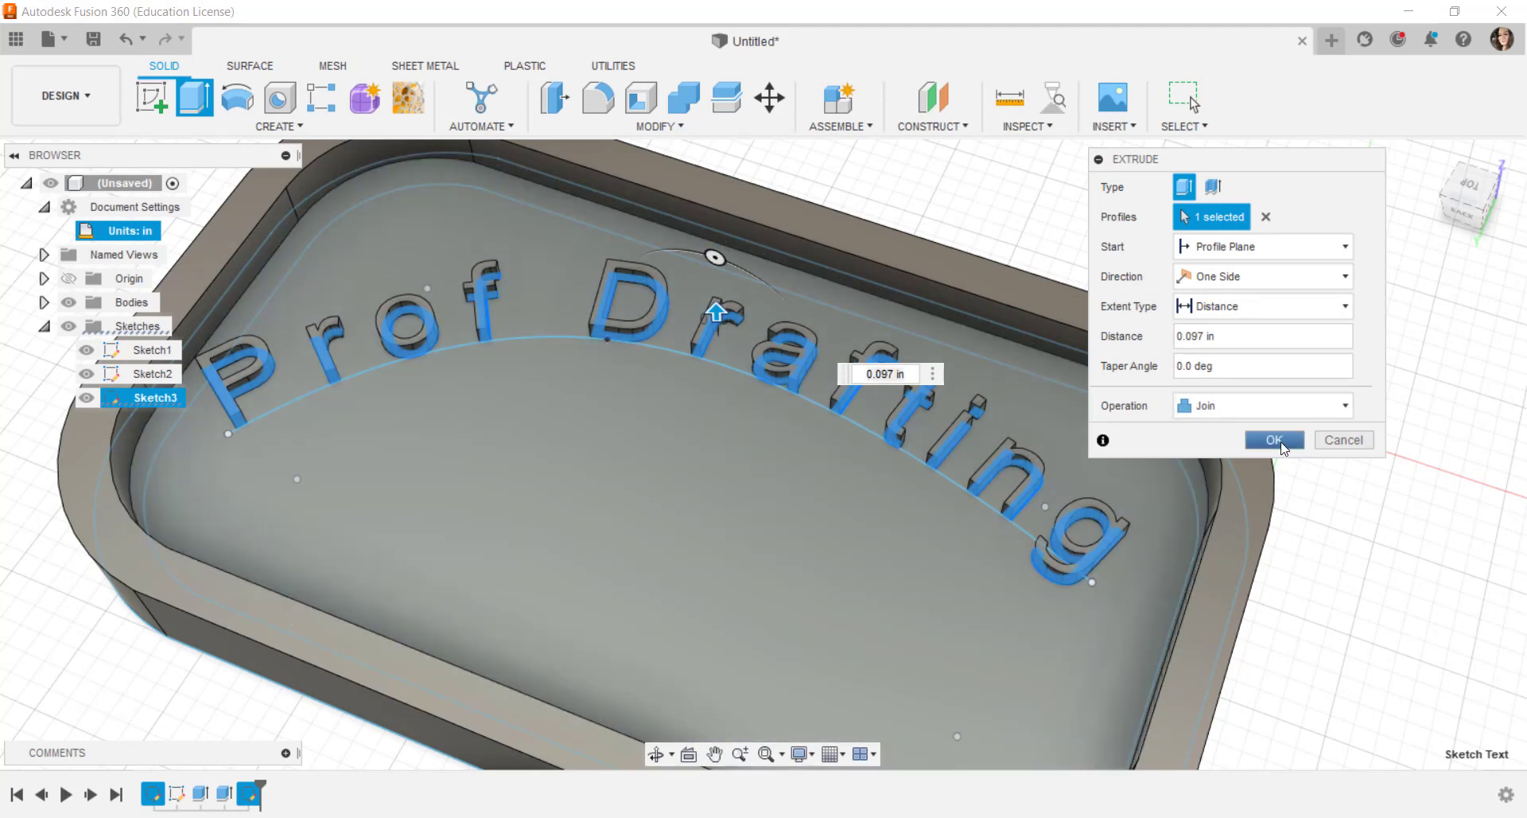
left_click(1274, 440)
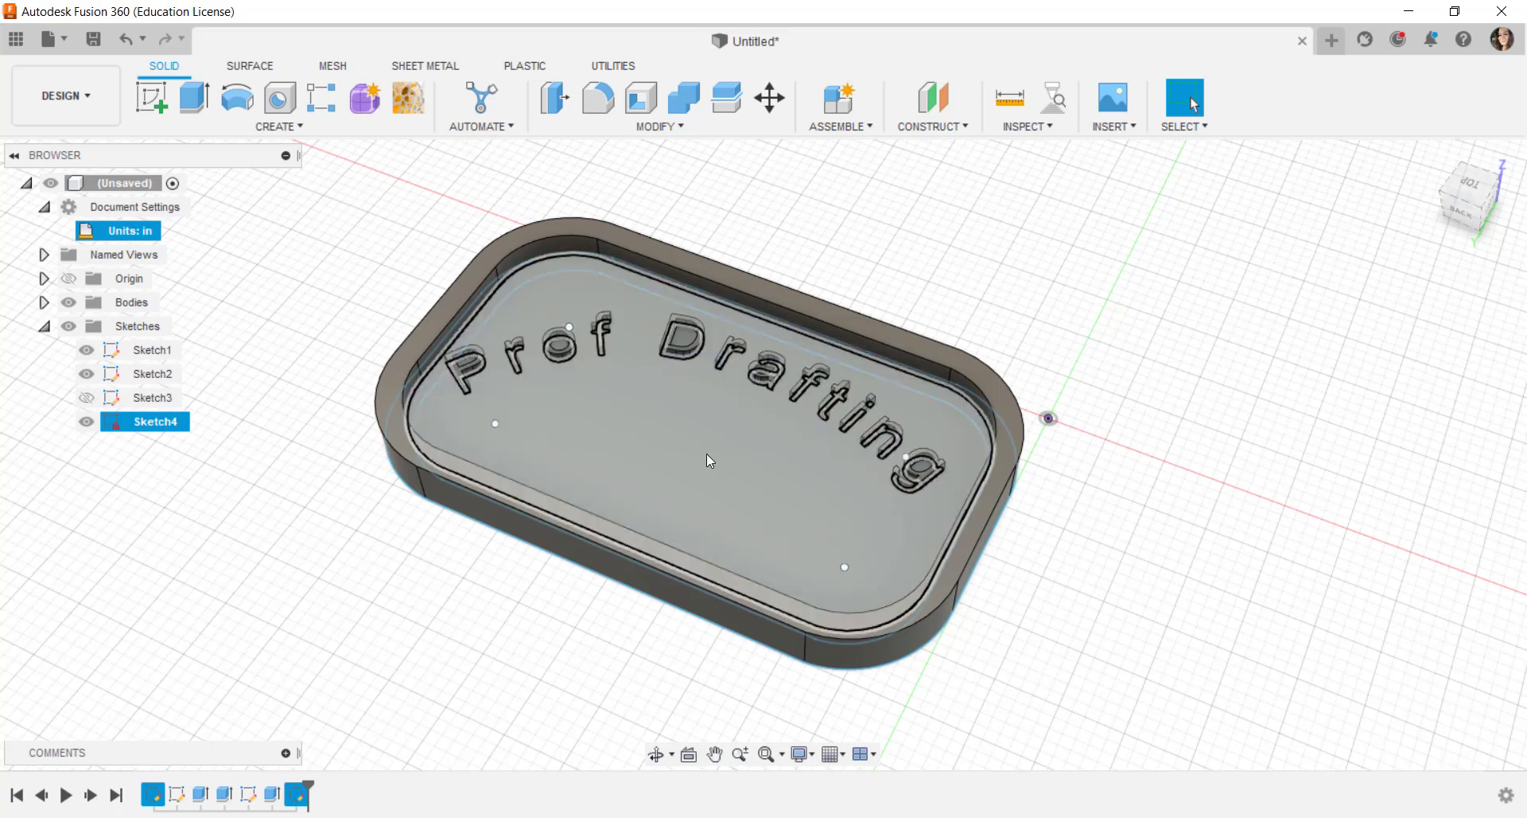
Insert the emoji-svgrepo-com SVG from the computer's Downloads folder onto the horizontal origin plane, offset about 1.118 in along X
left_click(1137, 127)
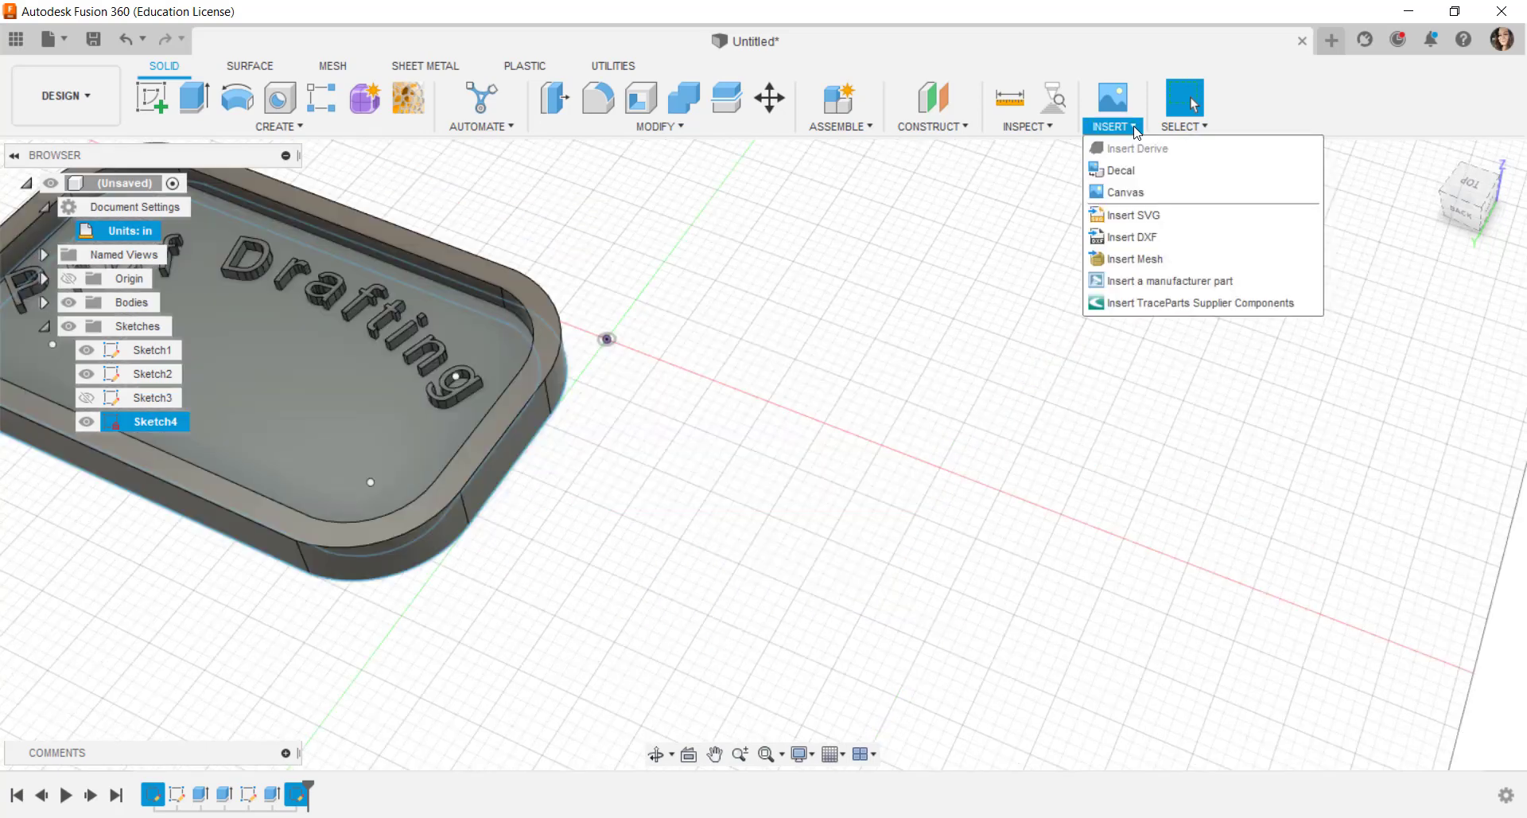
left_click(1142, 216)
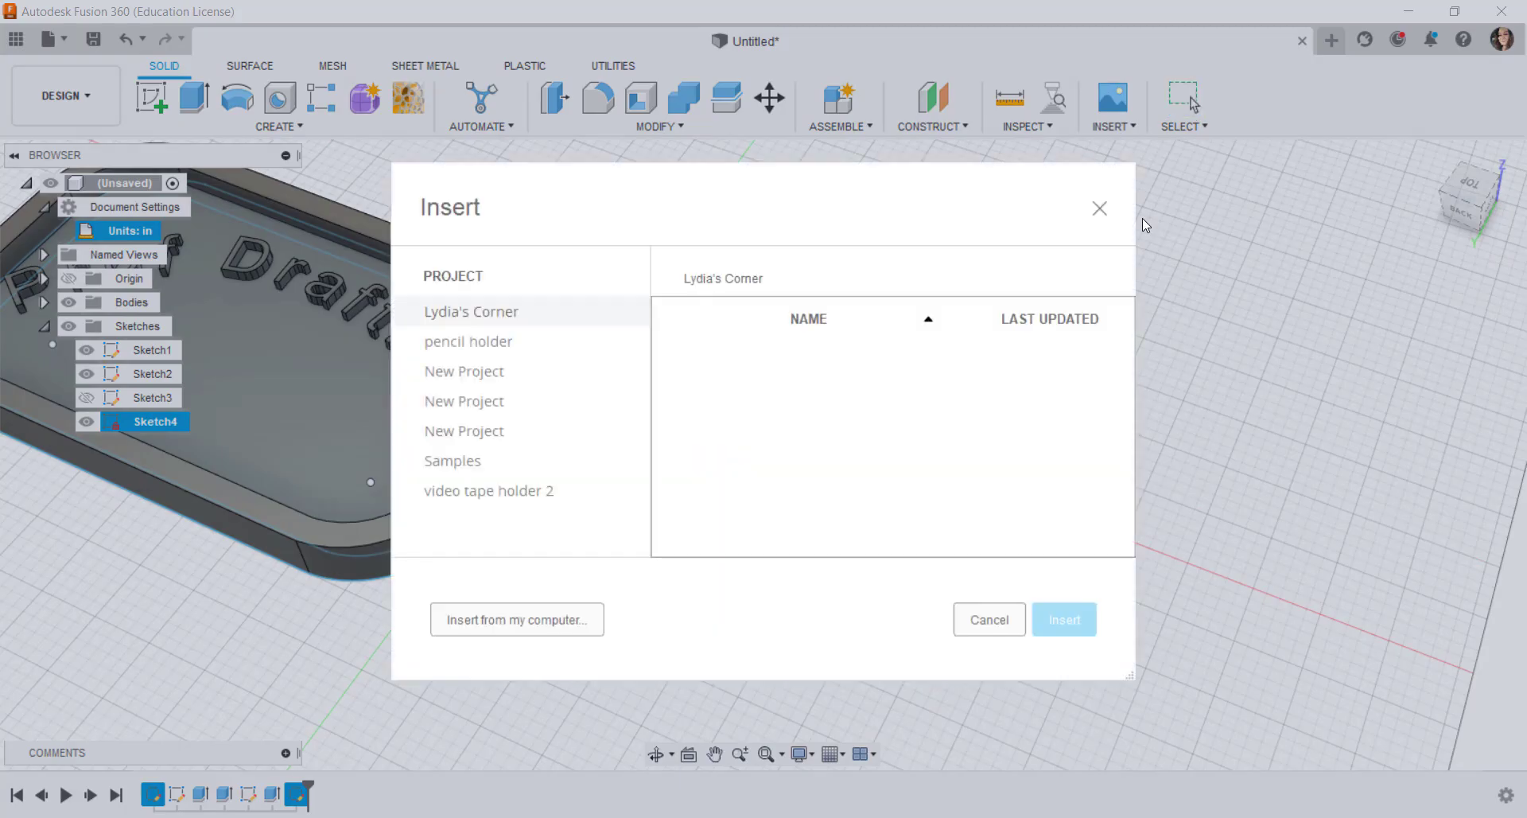
left_click(562, 621)
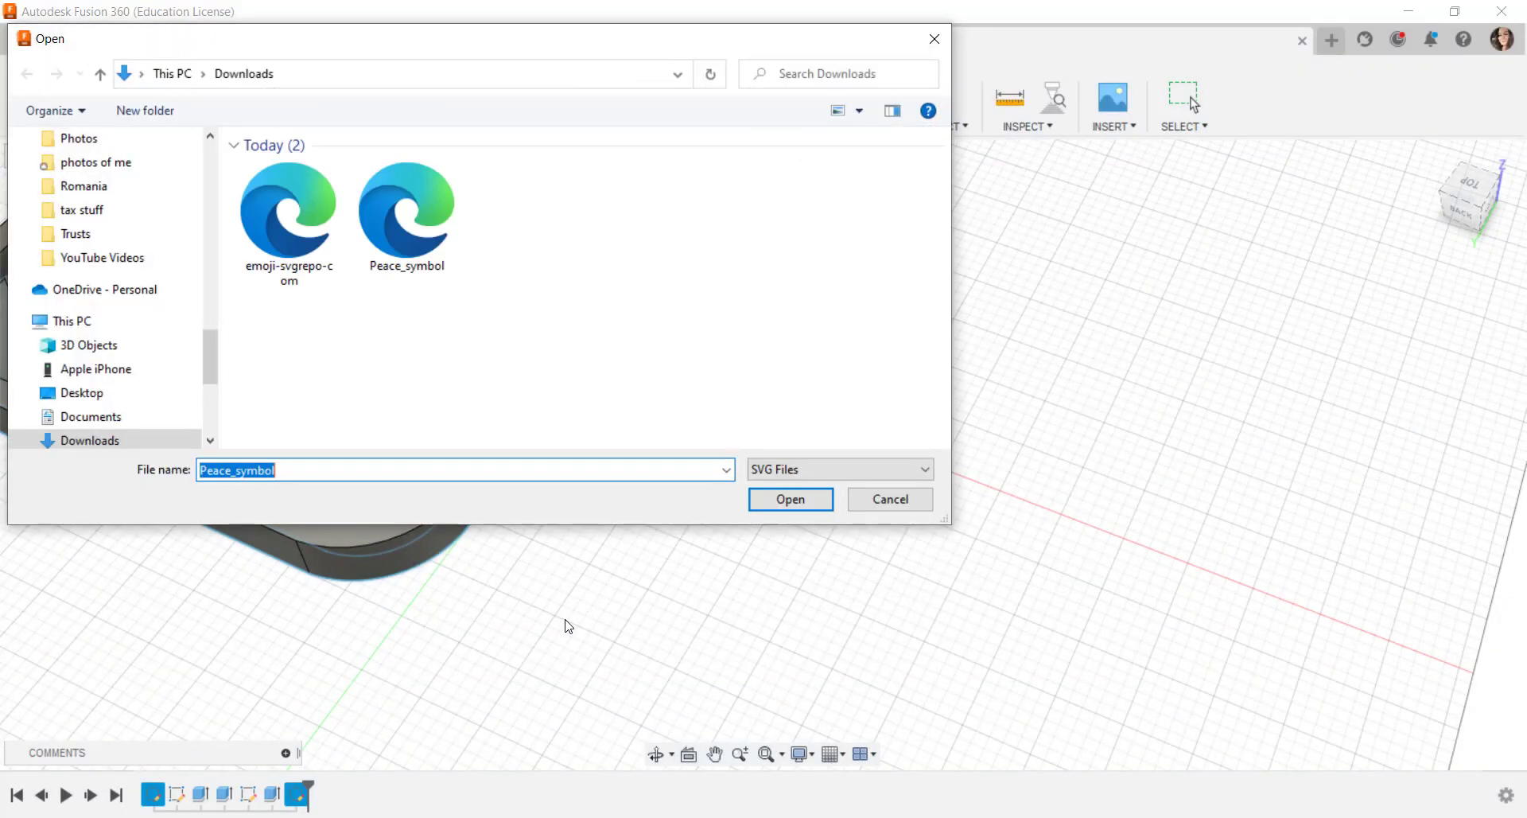
double_click(273, 209)
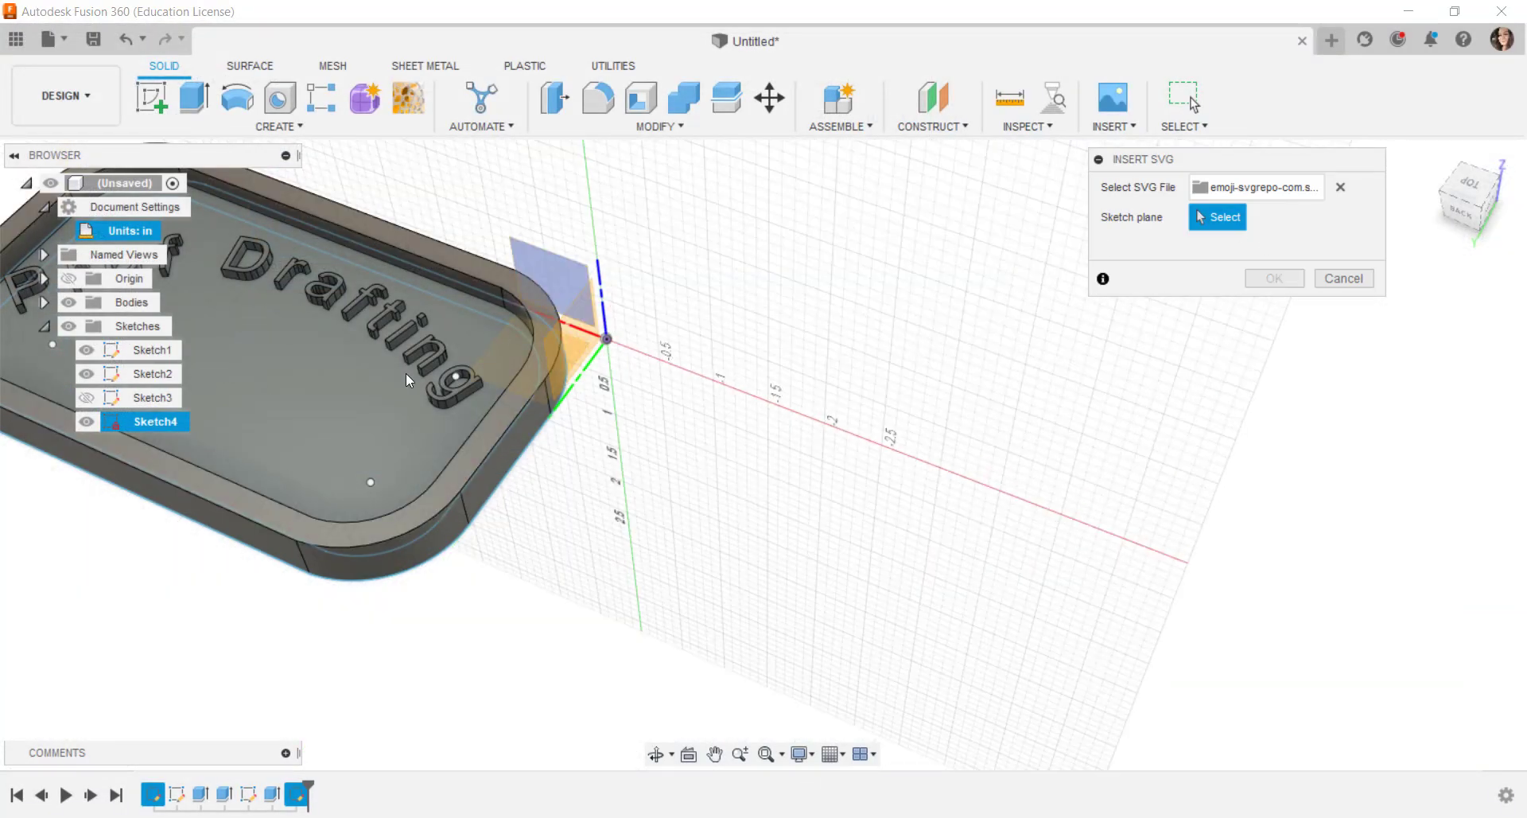
left_click(567, 354)
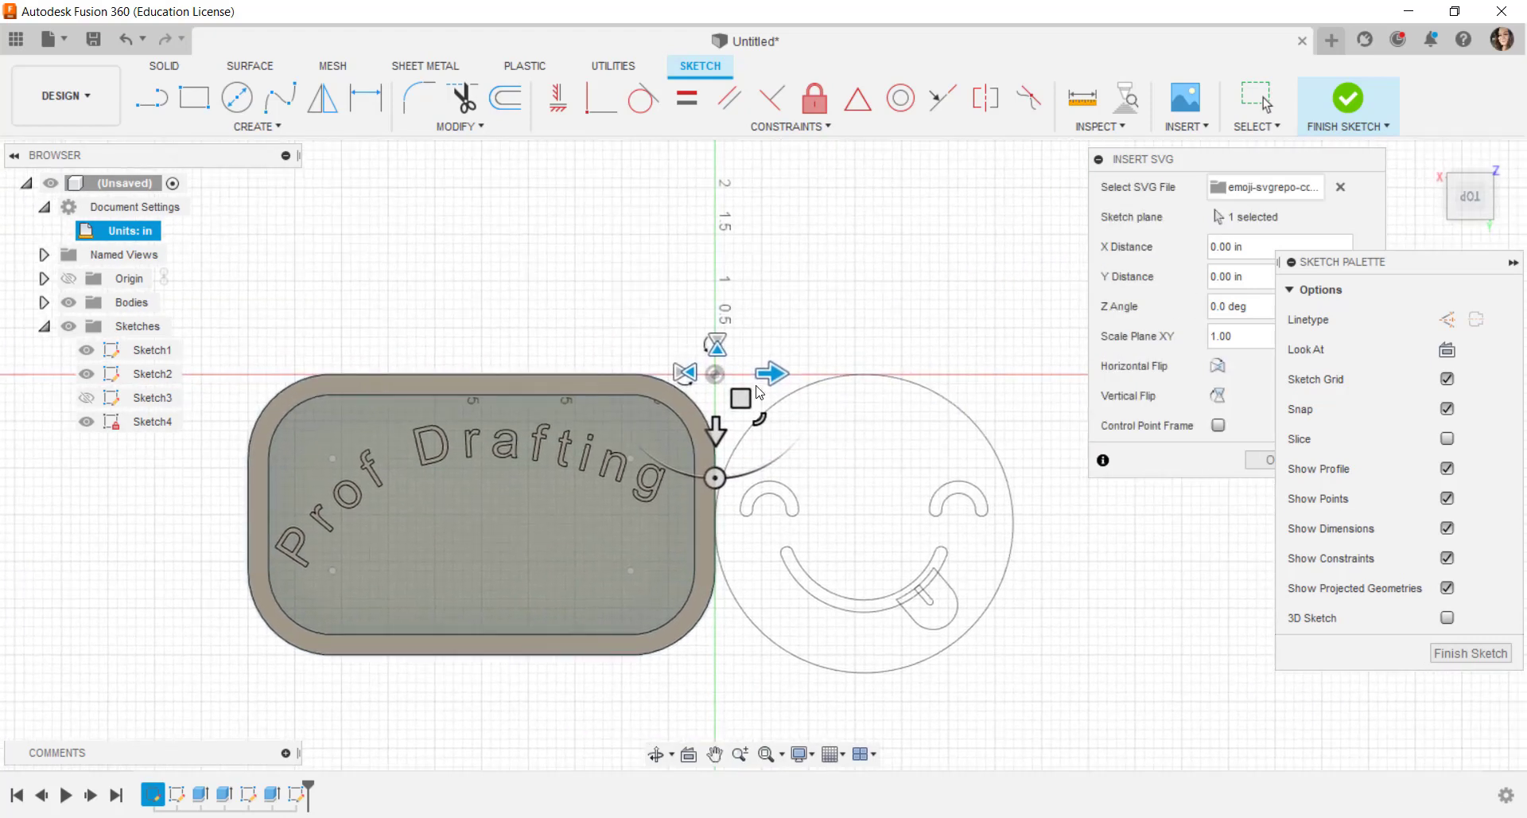
left_click_drag(772, 373, 876, 374)
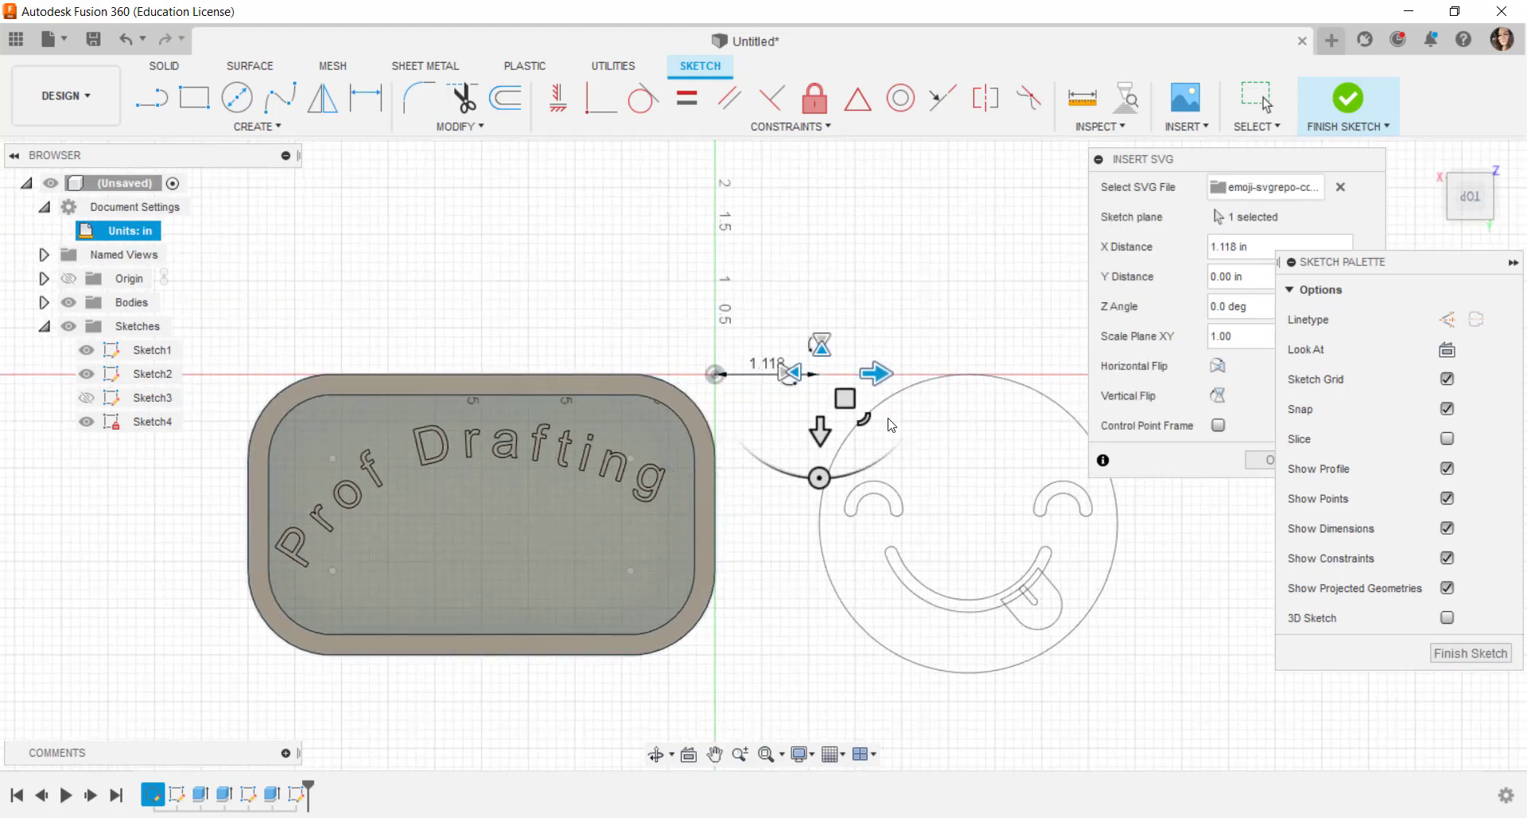
left_click(1267, 461)
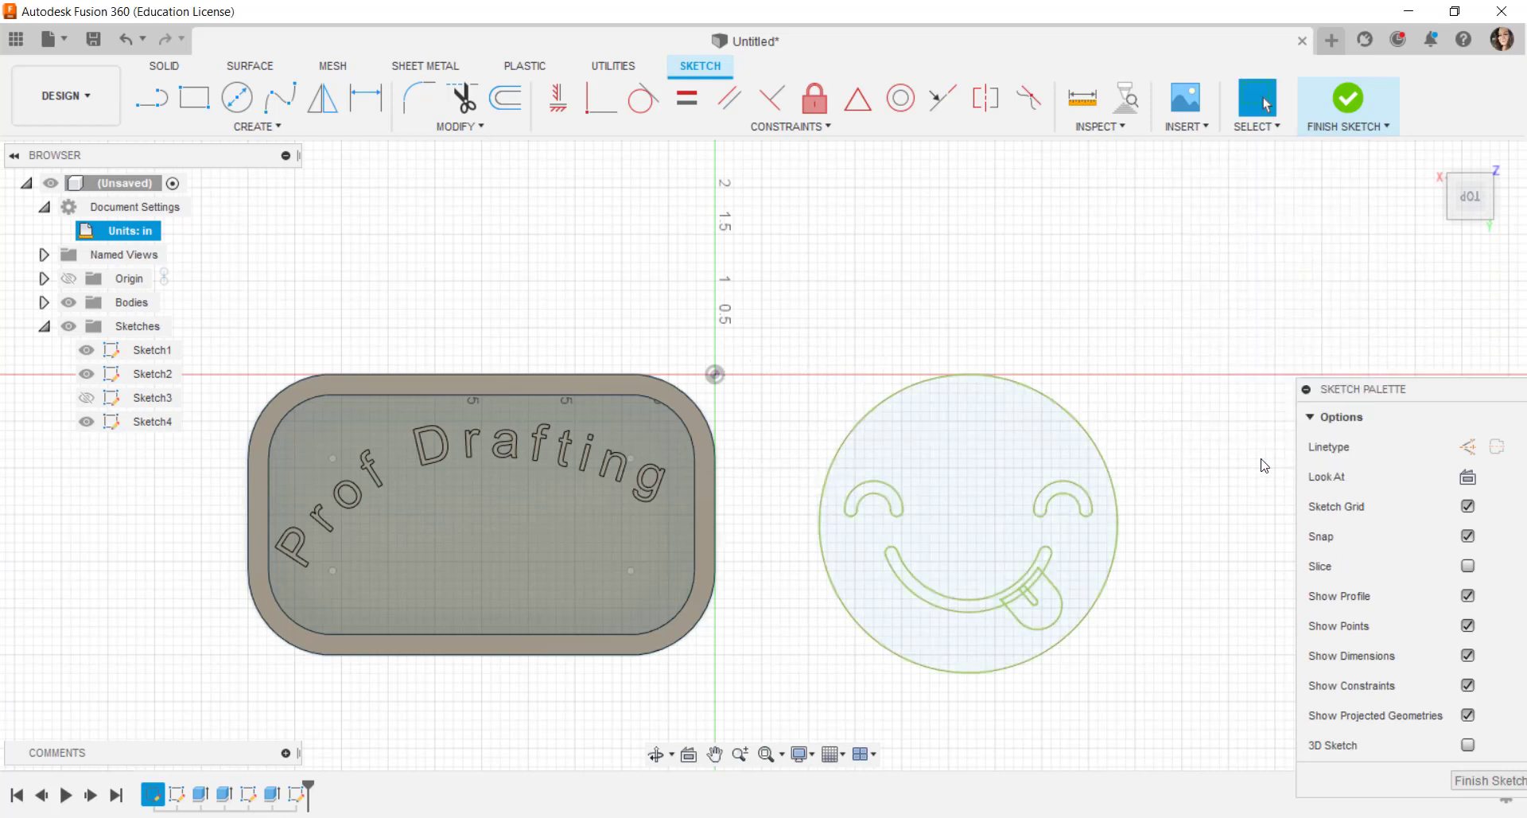
Unfix all the inserted emoji geometry and finish the sketch
left_click_drag(781, 322, 1254, 805)
right_click(1078, 421)
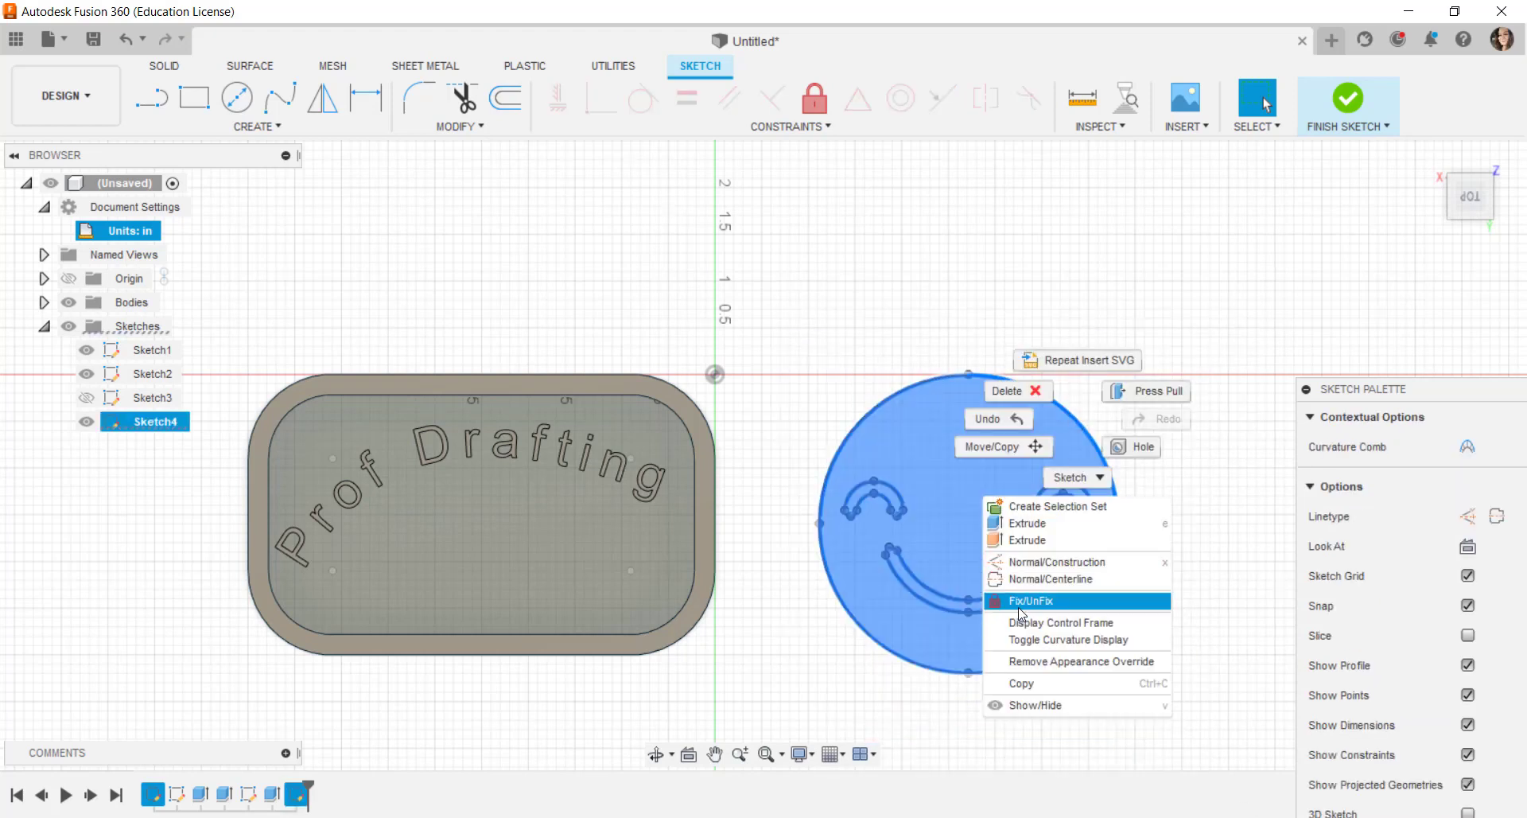
left_click(1021, 602)
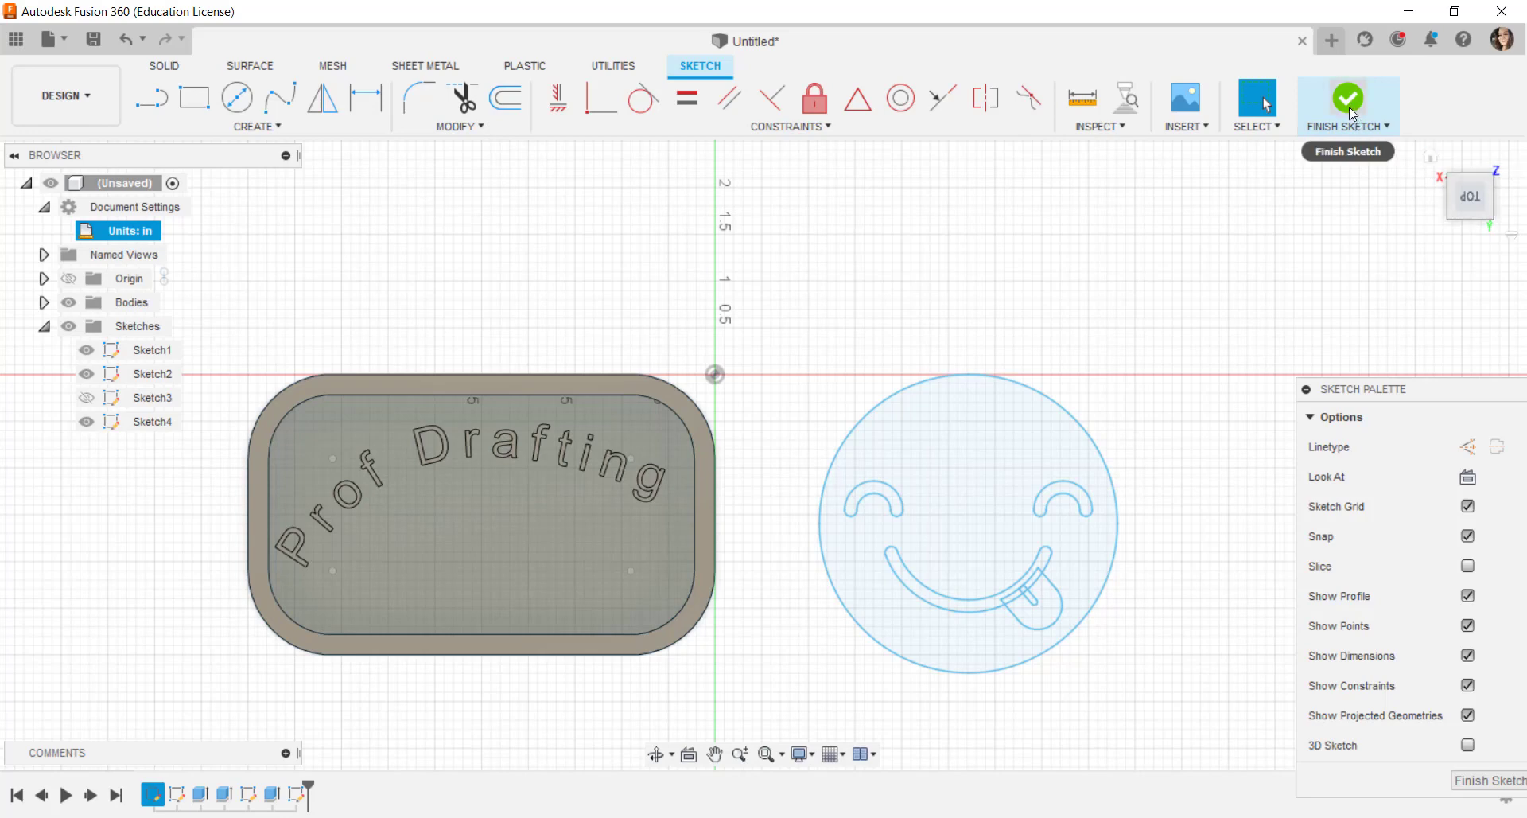
left_click(1357, 126)
Extrude the emoji's round face profile slightly upward as a new body, leaving out the eyes, mouth and tongue
mouse_move(1051, 486)
middle_mouse_down()
mouse_move(1063, 459)
mouse_move(931, 420)
middle_mouse_up()
left_click(932, 417)
right_click(931, 414)
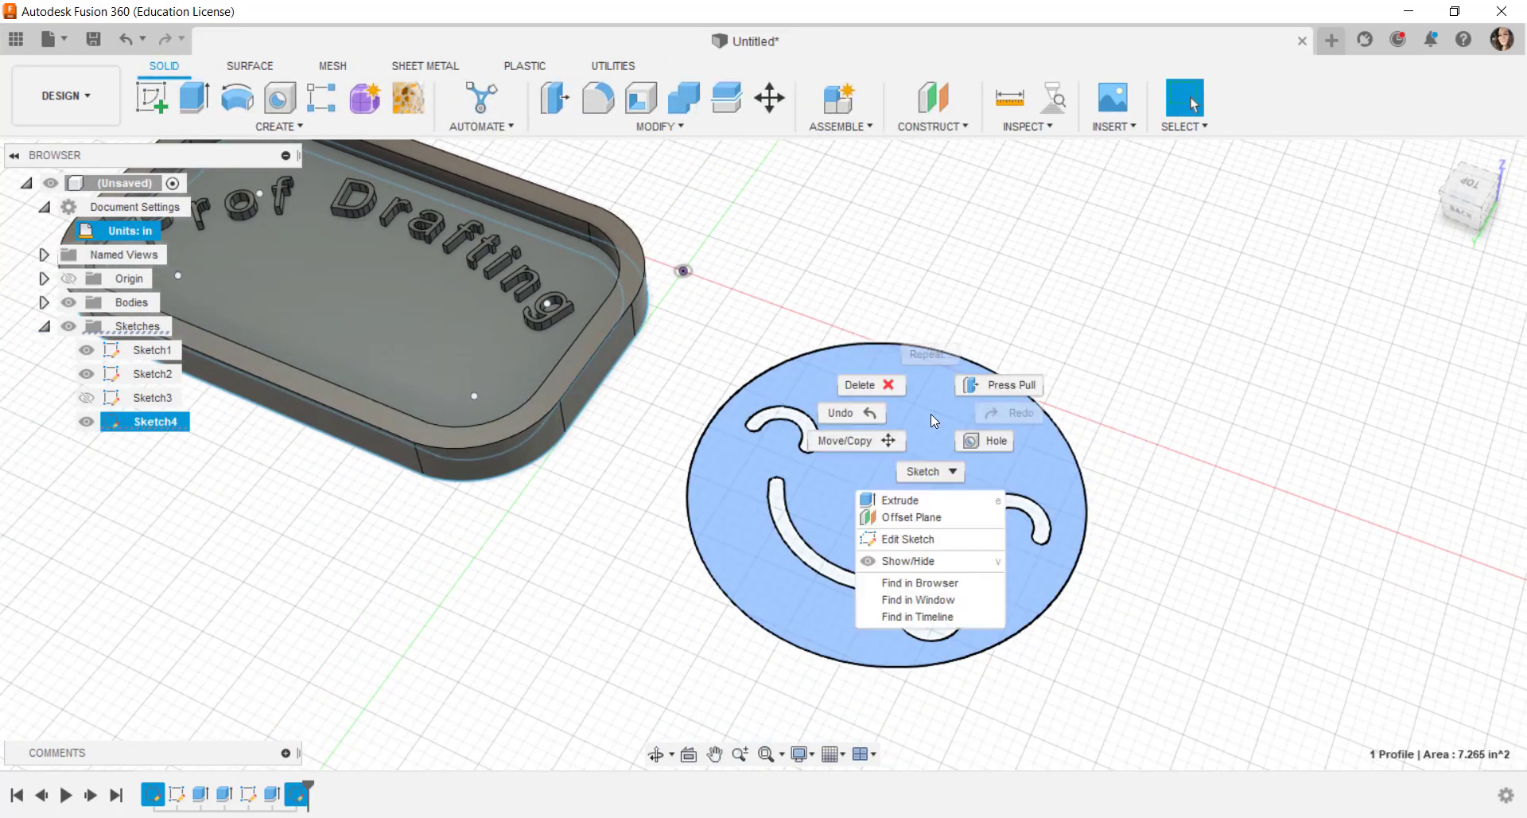
left_click(977, 389)
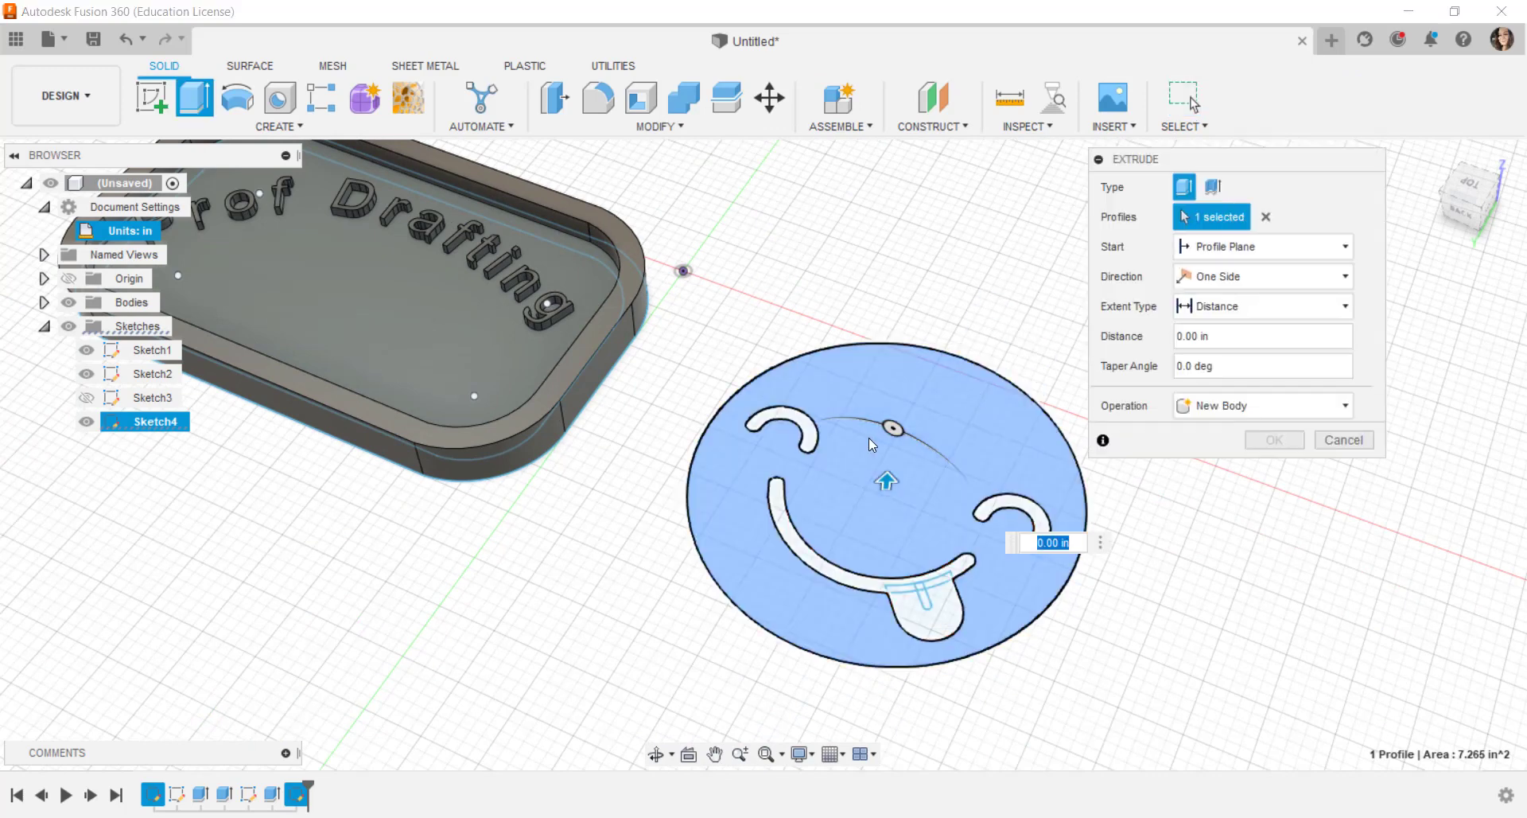
left_click_drag(886, 480, 884, 466)
left_click(1274, 440)
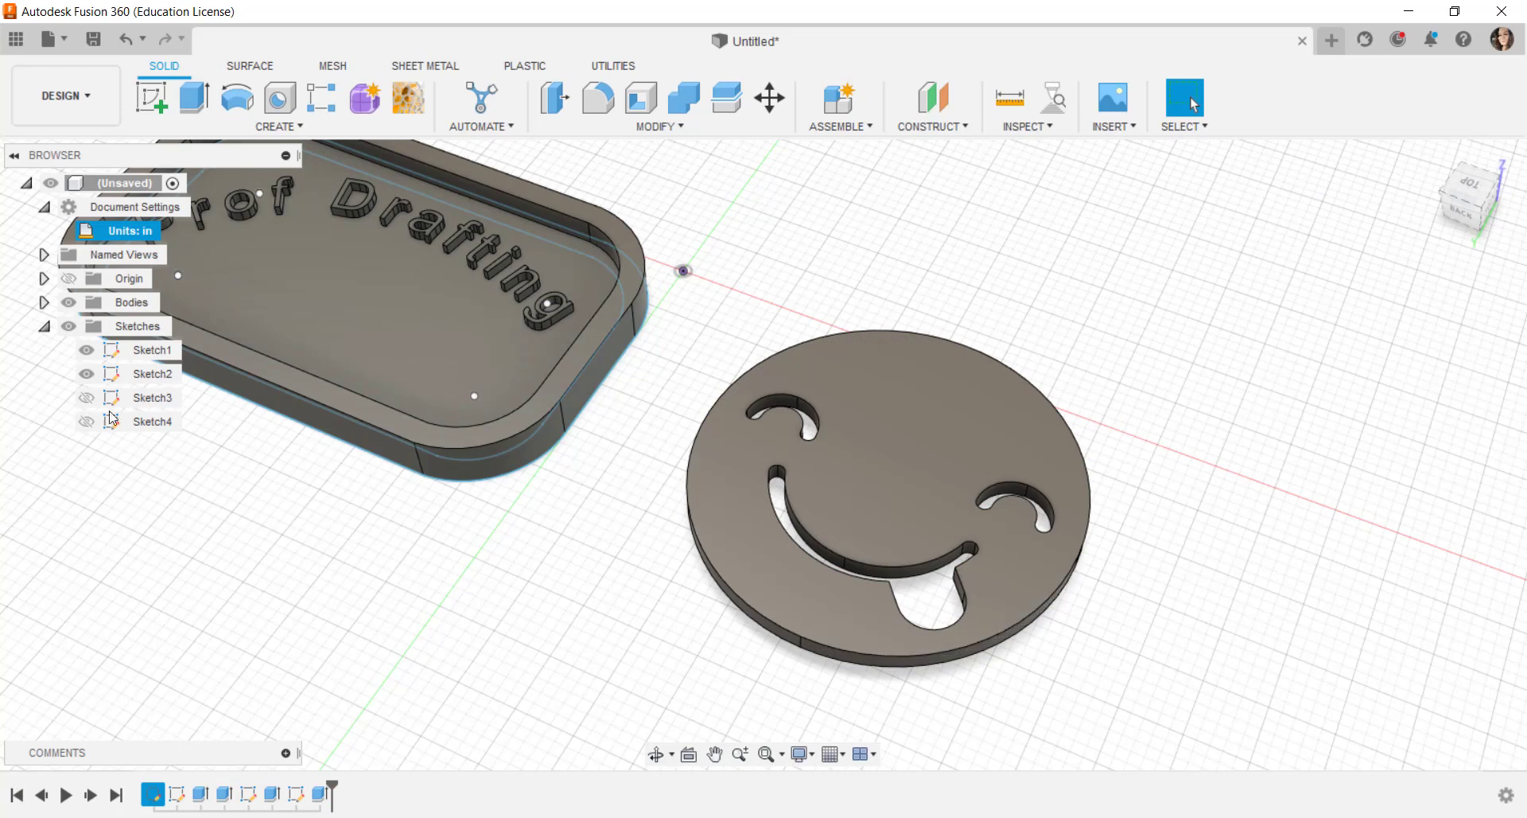
Make Sketch3 and Sketch4 visible again
left_click(86, 398)
left_click(86, 422)
scroll(1034, 519, "up", 5)
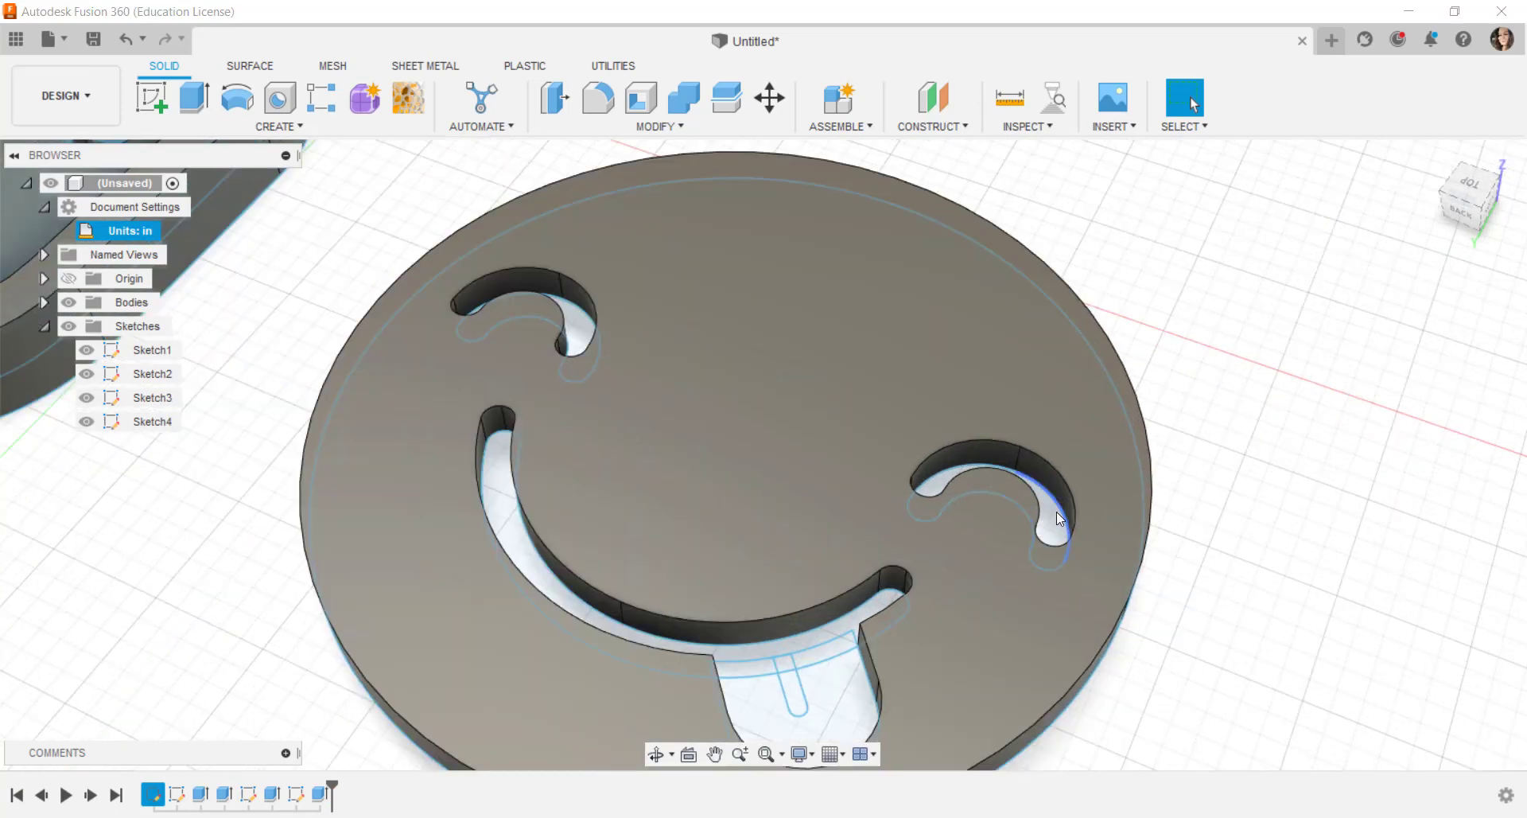
Extrude the emoji's eye, mouth and tongue profiles 0.387 in upward, joining them to the round face body
left_click(1057, 512)
left_click(1055, 517)
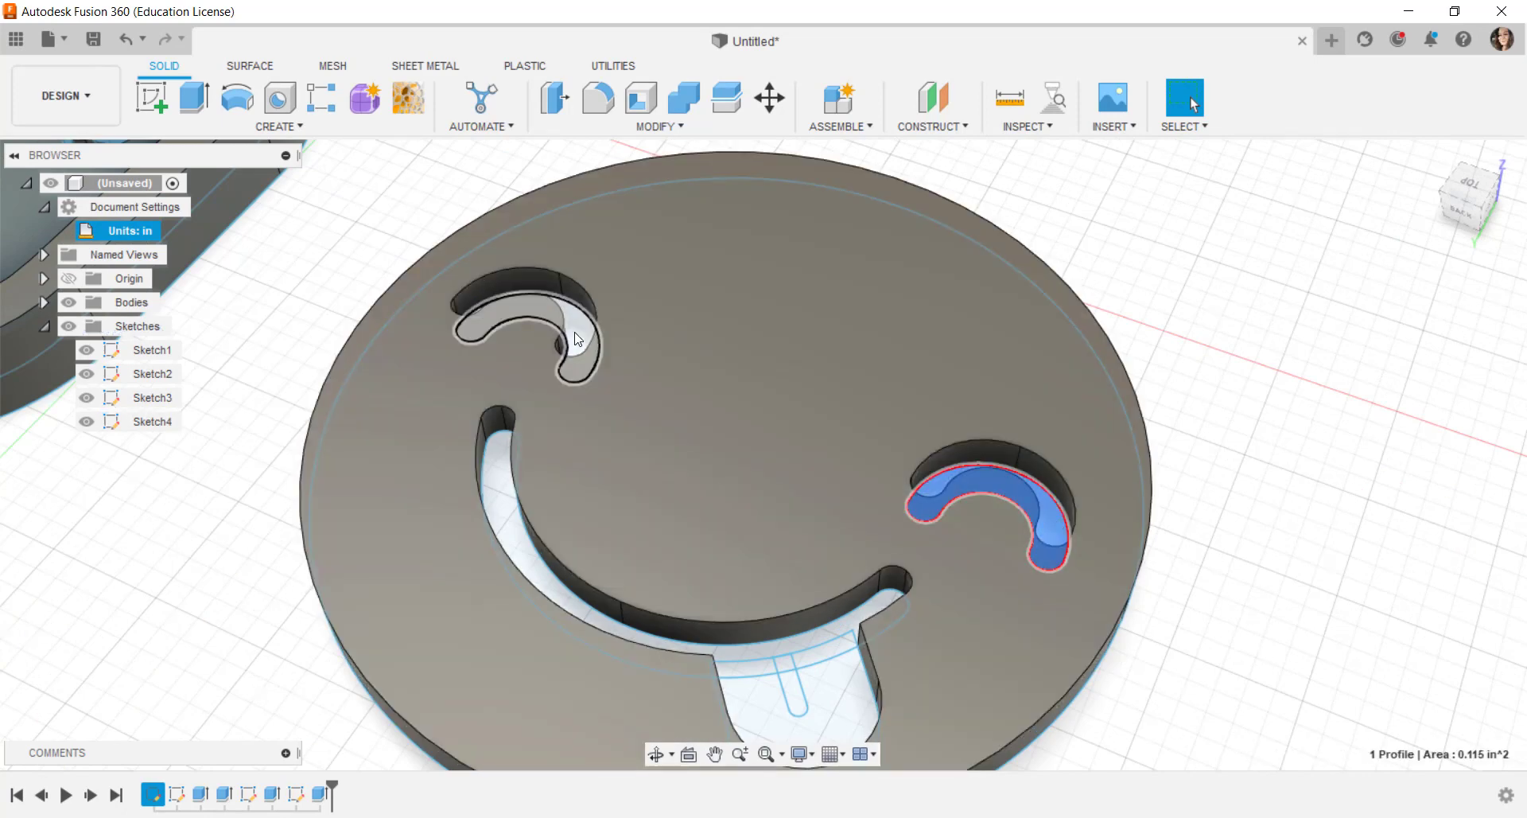
left_click(570, 347)
left_click(495, 507)
left_click(768, 712)
left_click(785, 665)
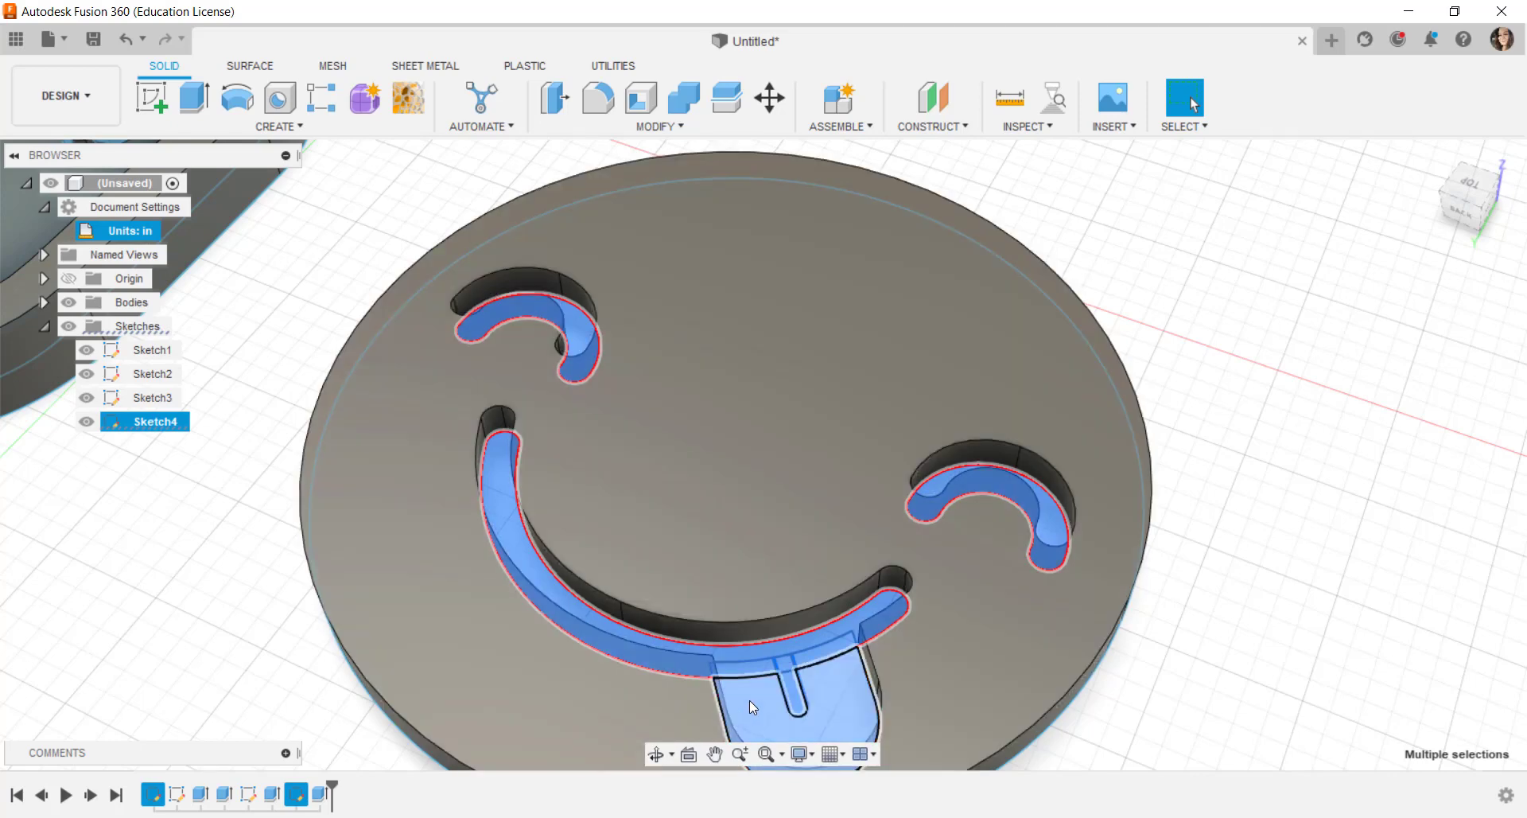
right_click(750, 700)
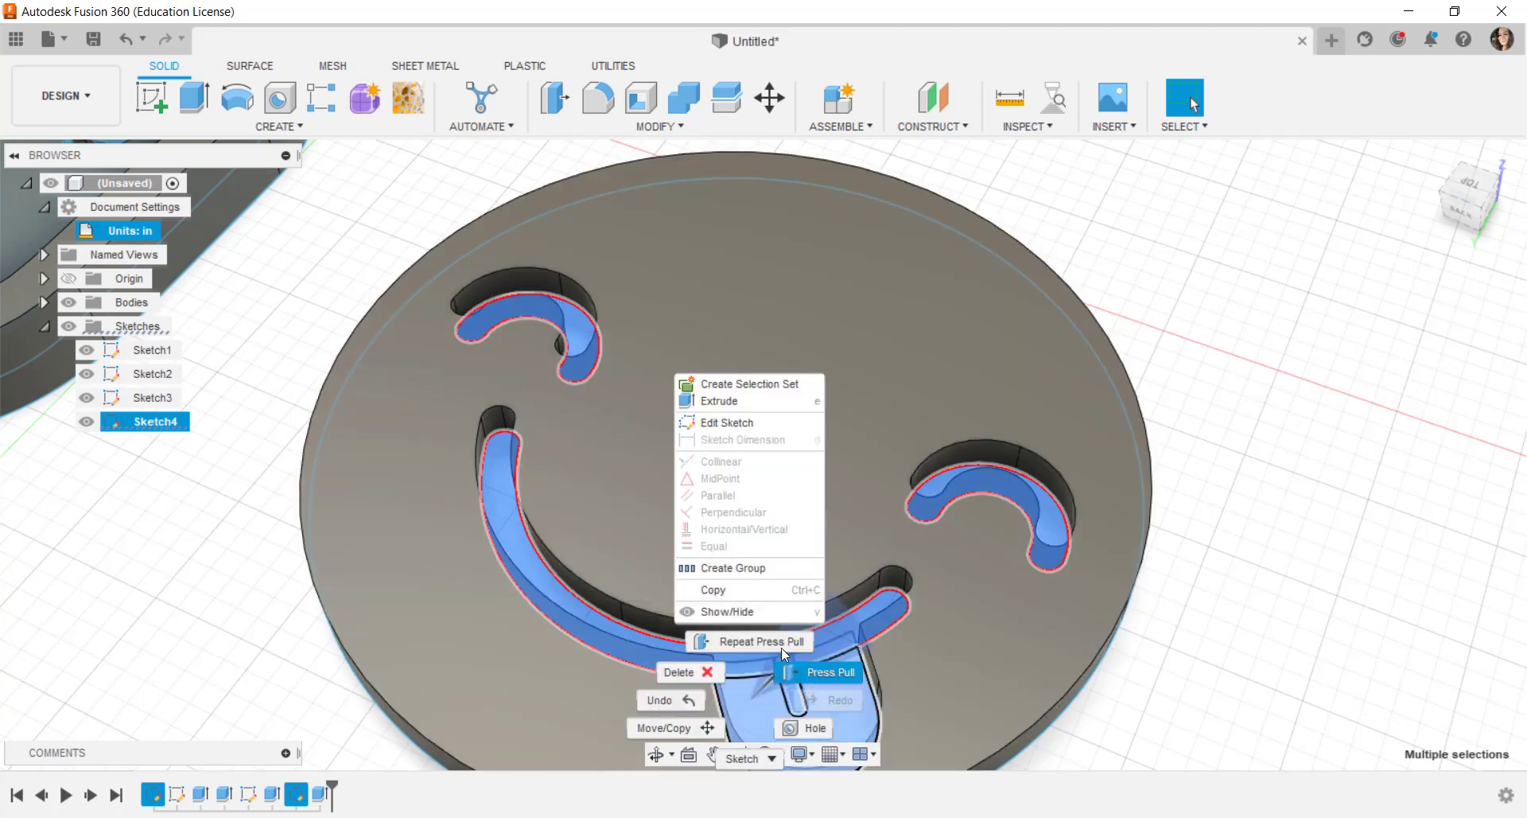
left_click(801, 673)
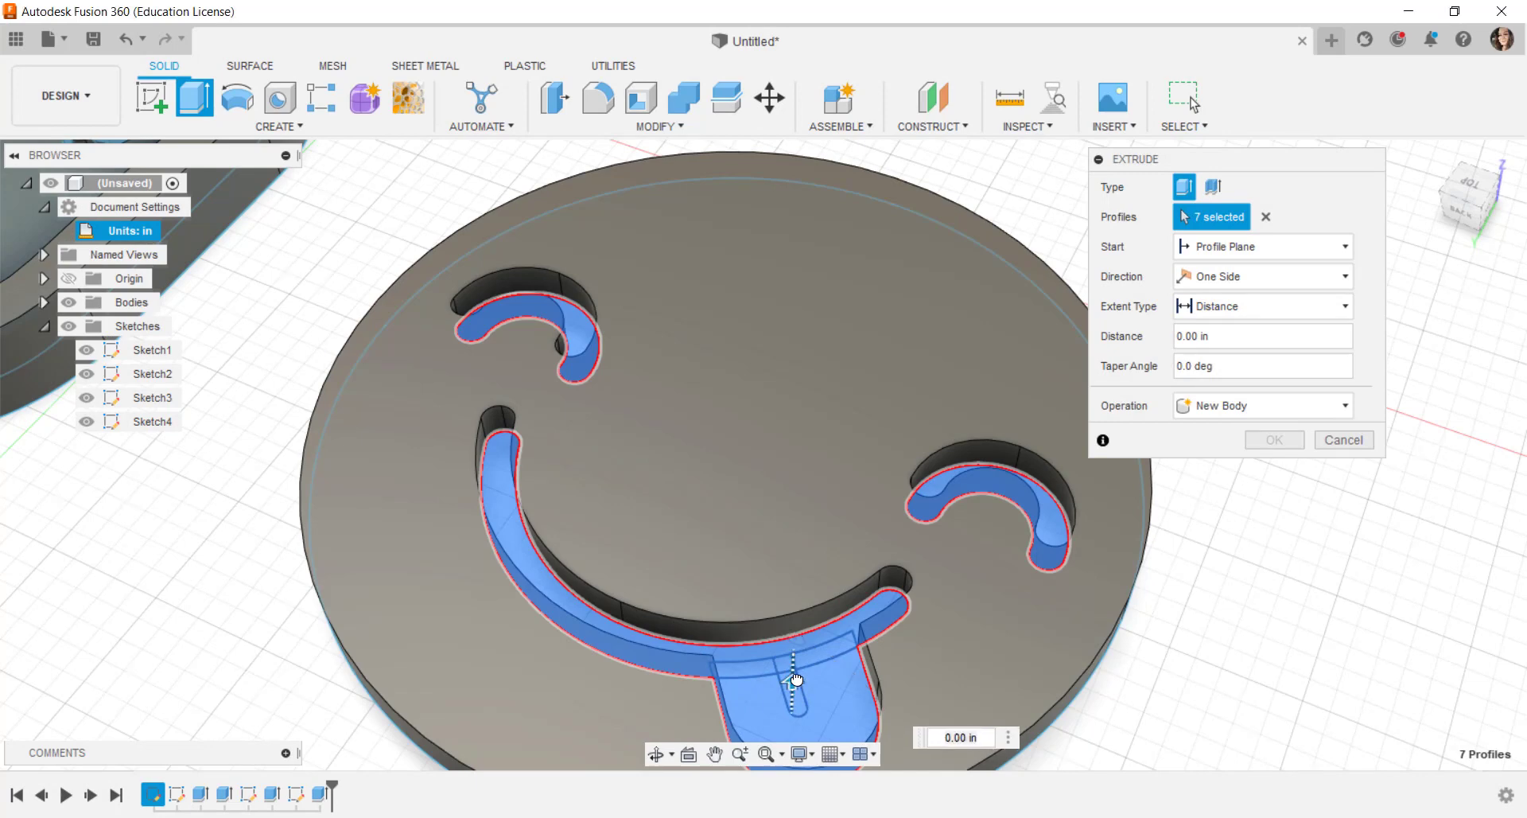
left_click_drag(797, 679, 803, 648)
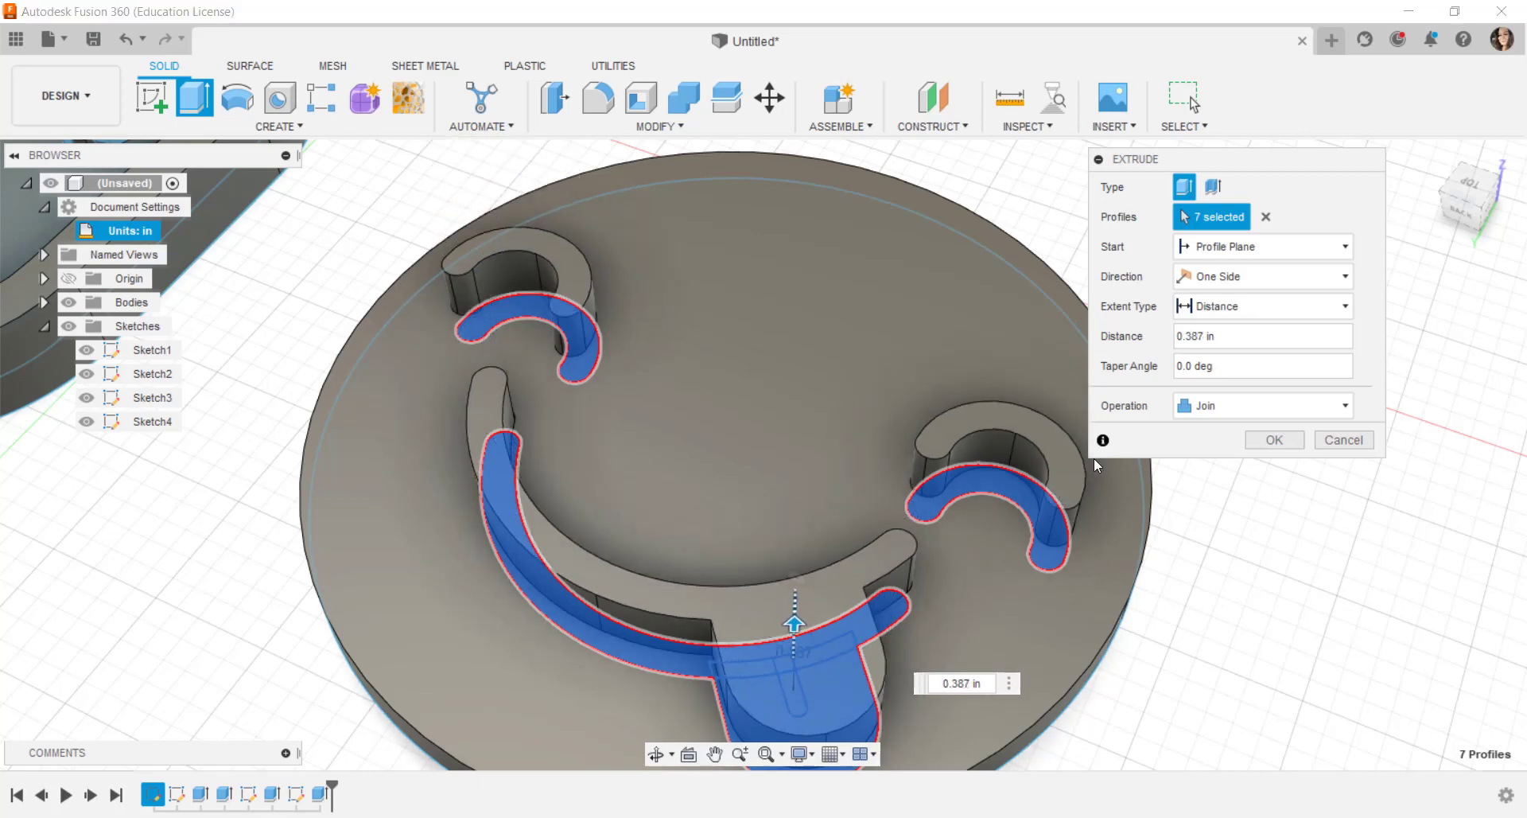
left_click(1273, 439)
Scale all of the emoji's sketch geometry by a factor of 0.25 and hide all sketches
scroll(665, 475, "down", 3)
left_click_drag(408, 753, 535, 757)
key("Escape")
mouse_move(642, 332)
left_mouse_down()
mouse_move(936, 585)
mouse_move(1102, 769)
left_mouse_up()
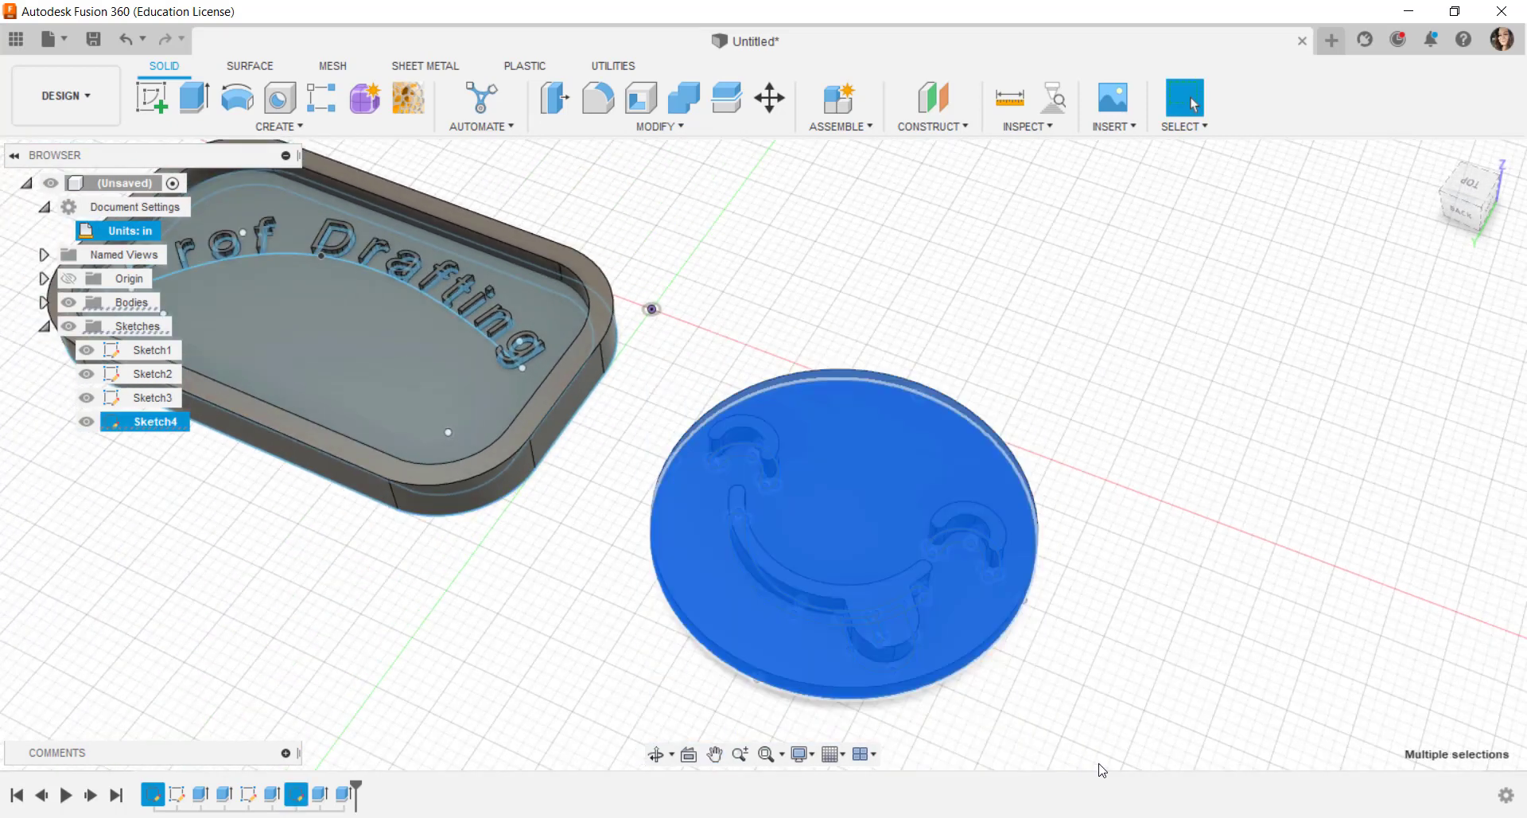
left_click(676, 127)
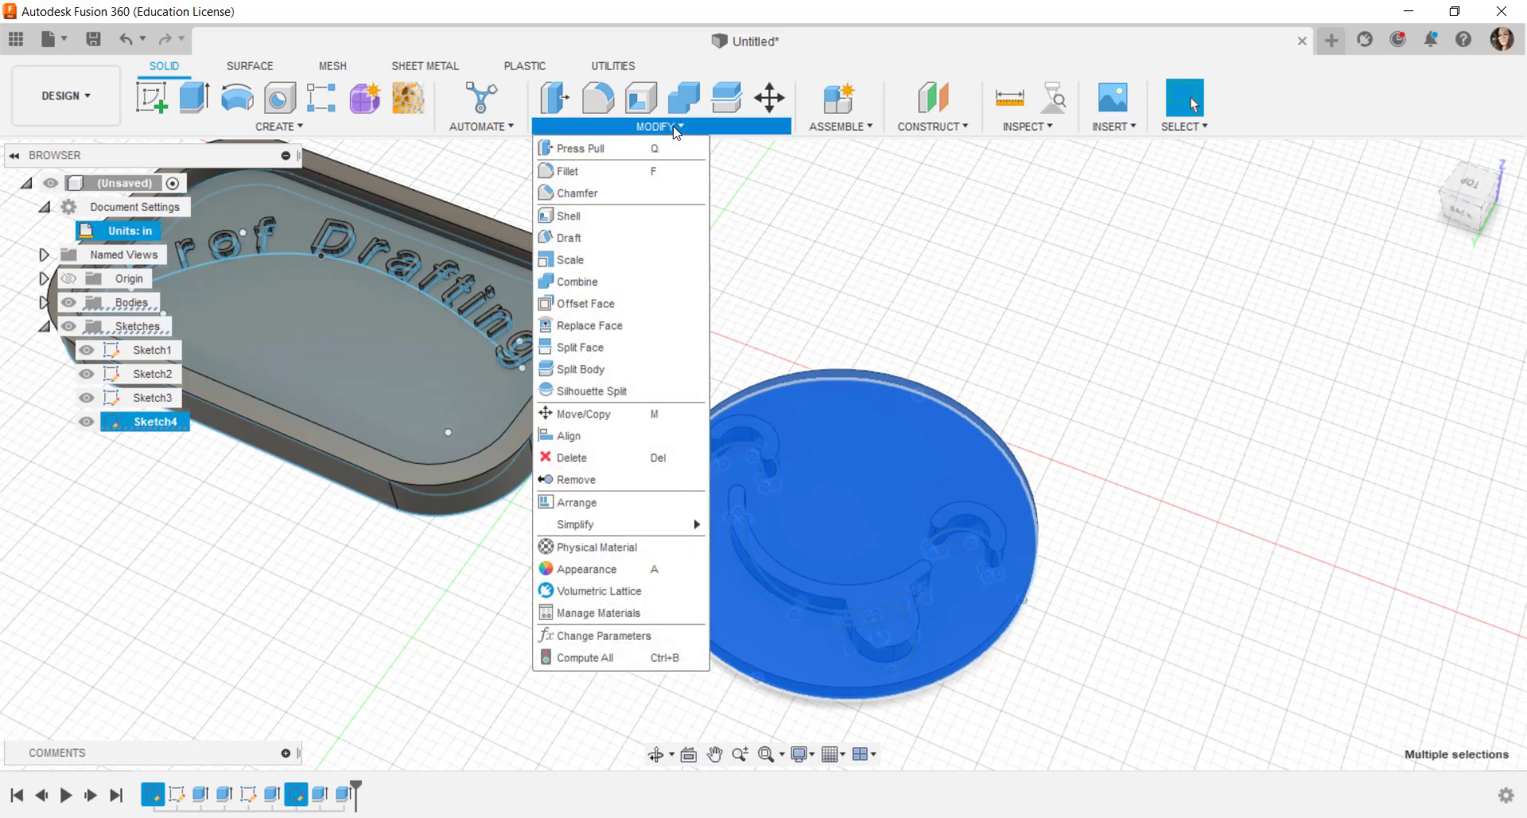
left_click(571, 255)
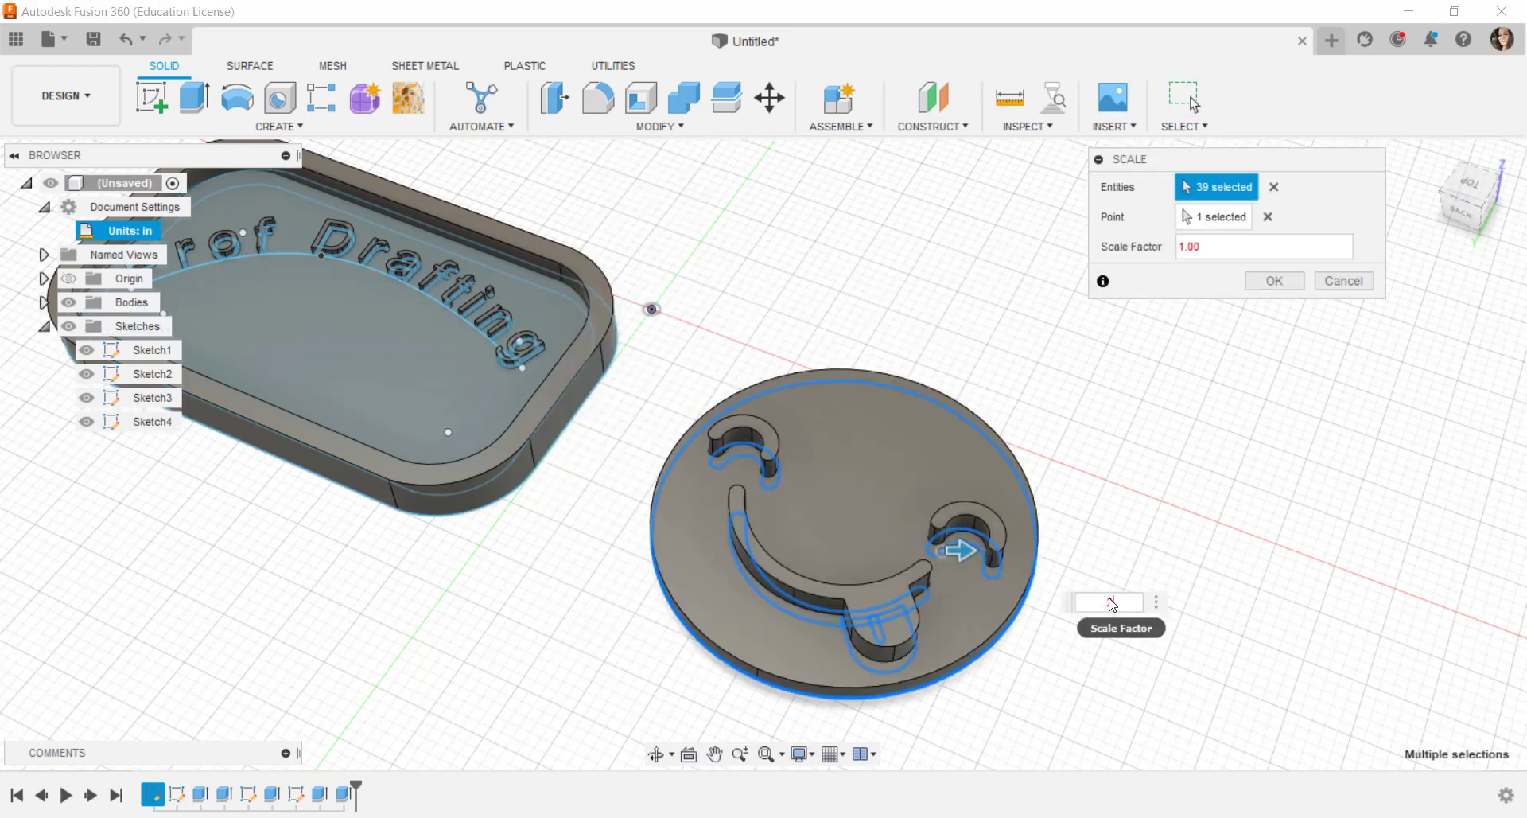
type(".25")
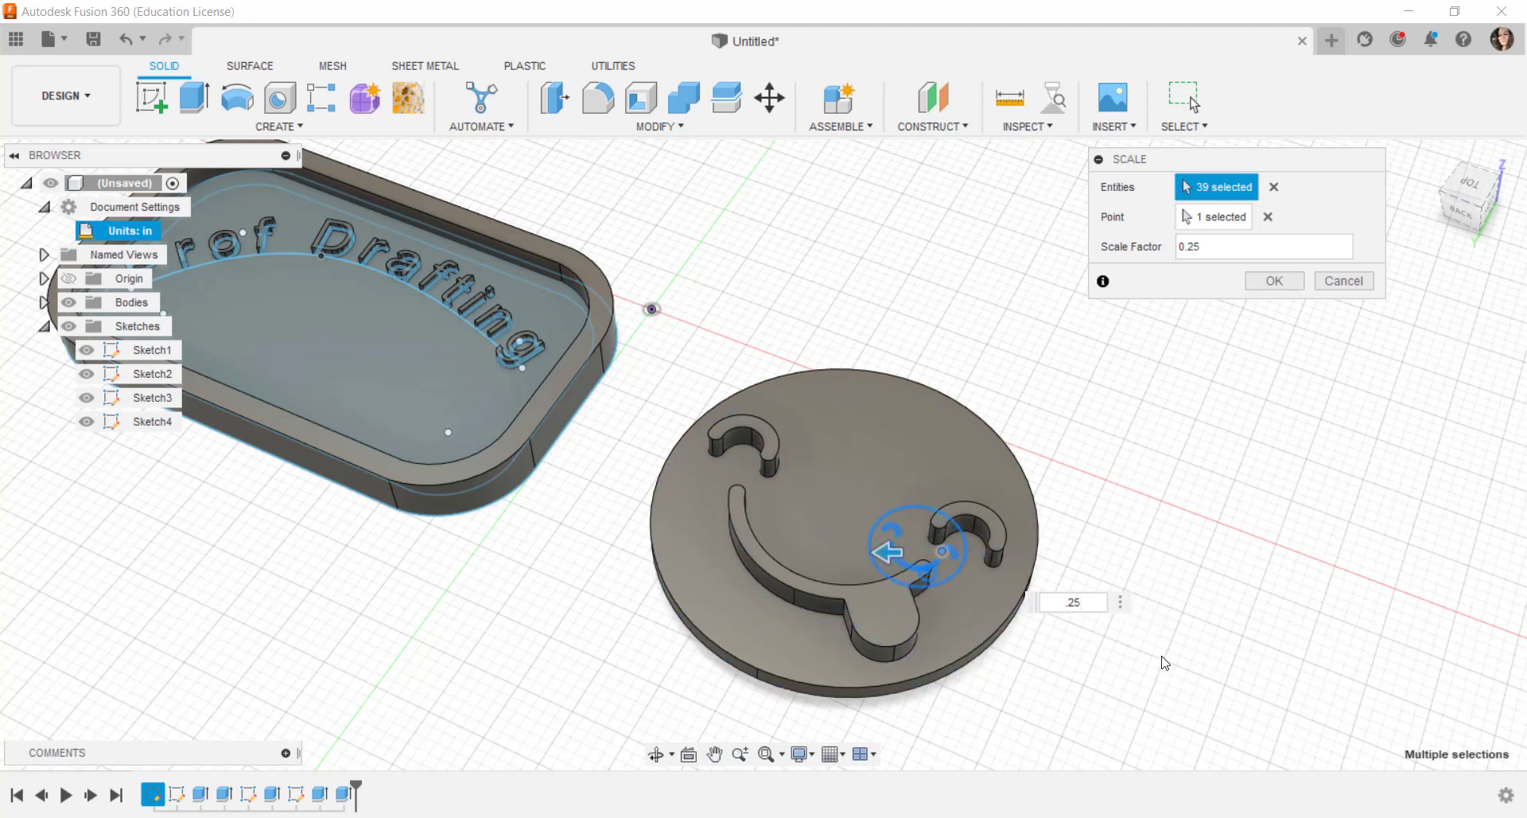
key("Return")
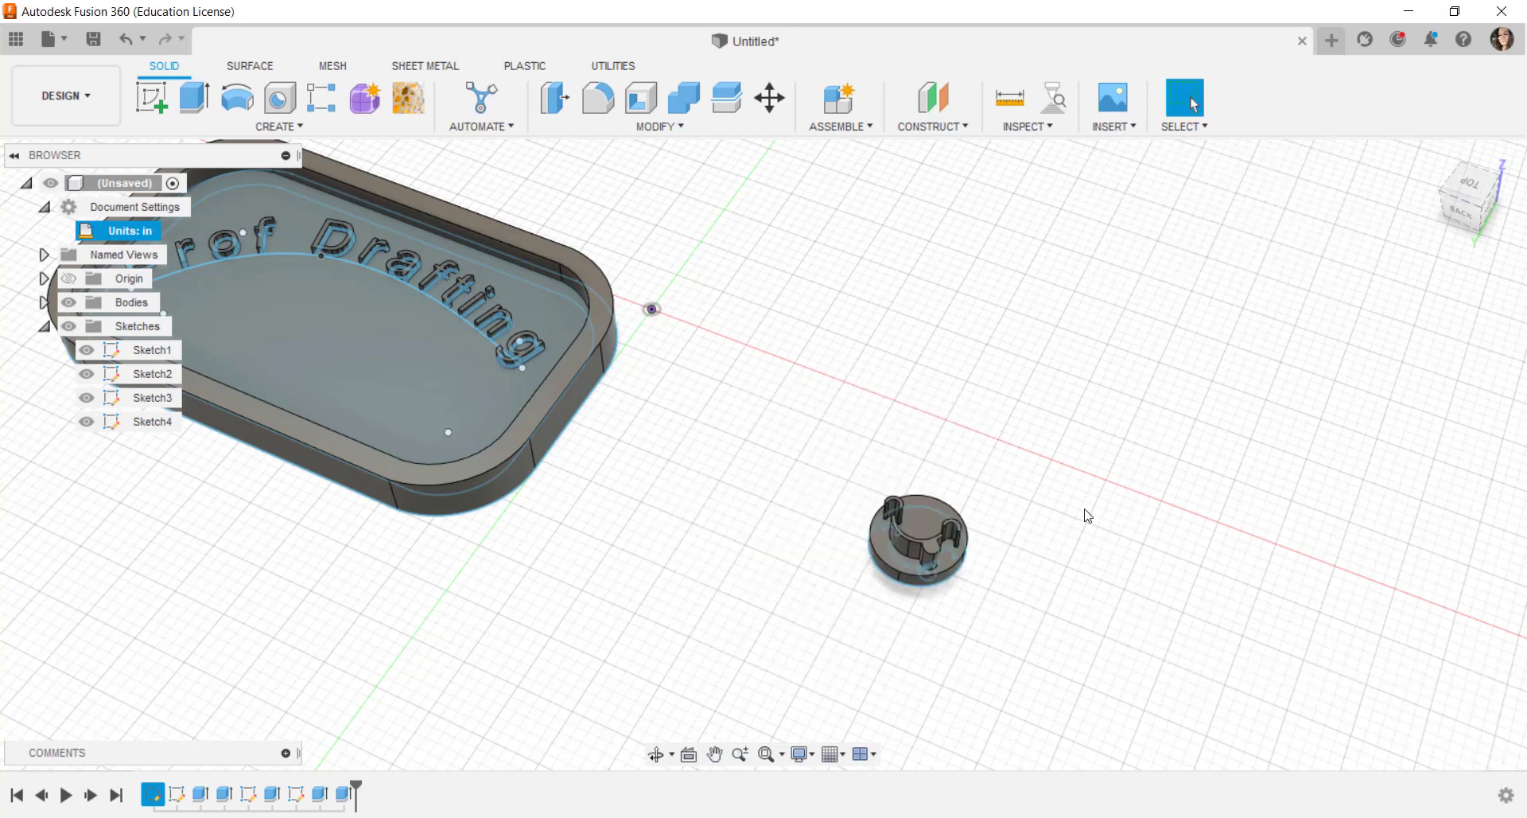
left_click(69, 327)
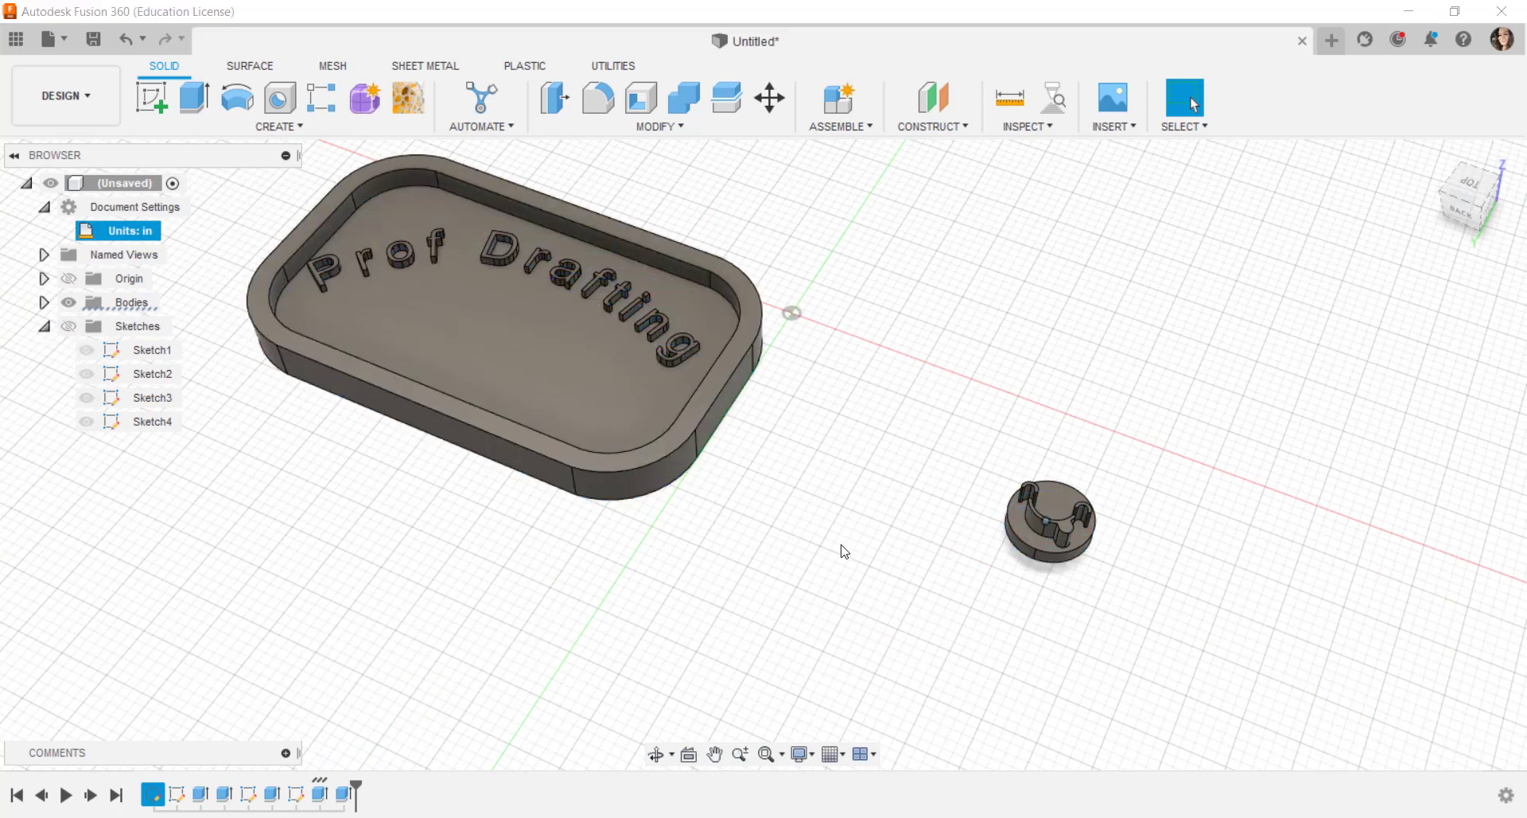
Align the centre of the emoji body's underside to the centre of the nameplate's recessed floor
scroll(845, 552, "up", 3)
left_click(659, 125)
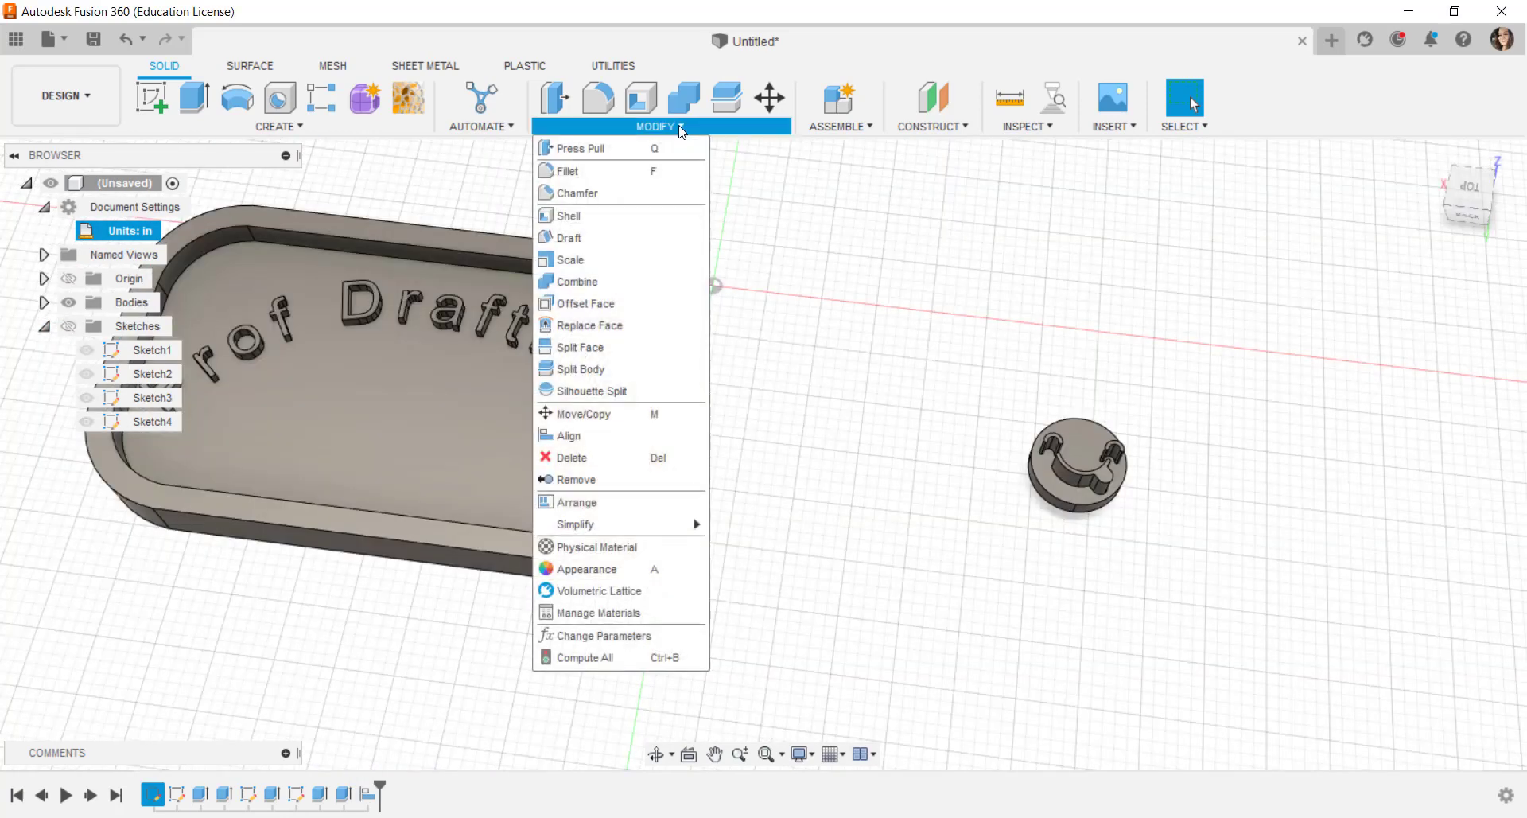
left_click(590, 434)
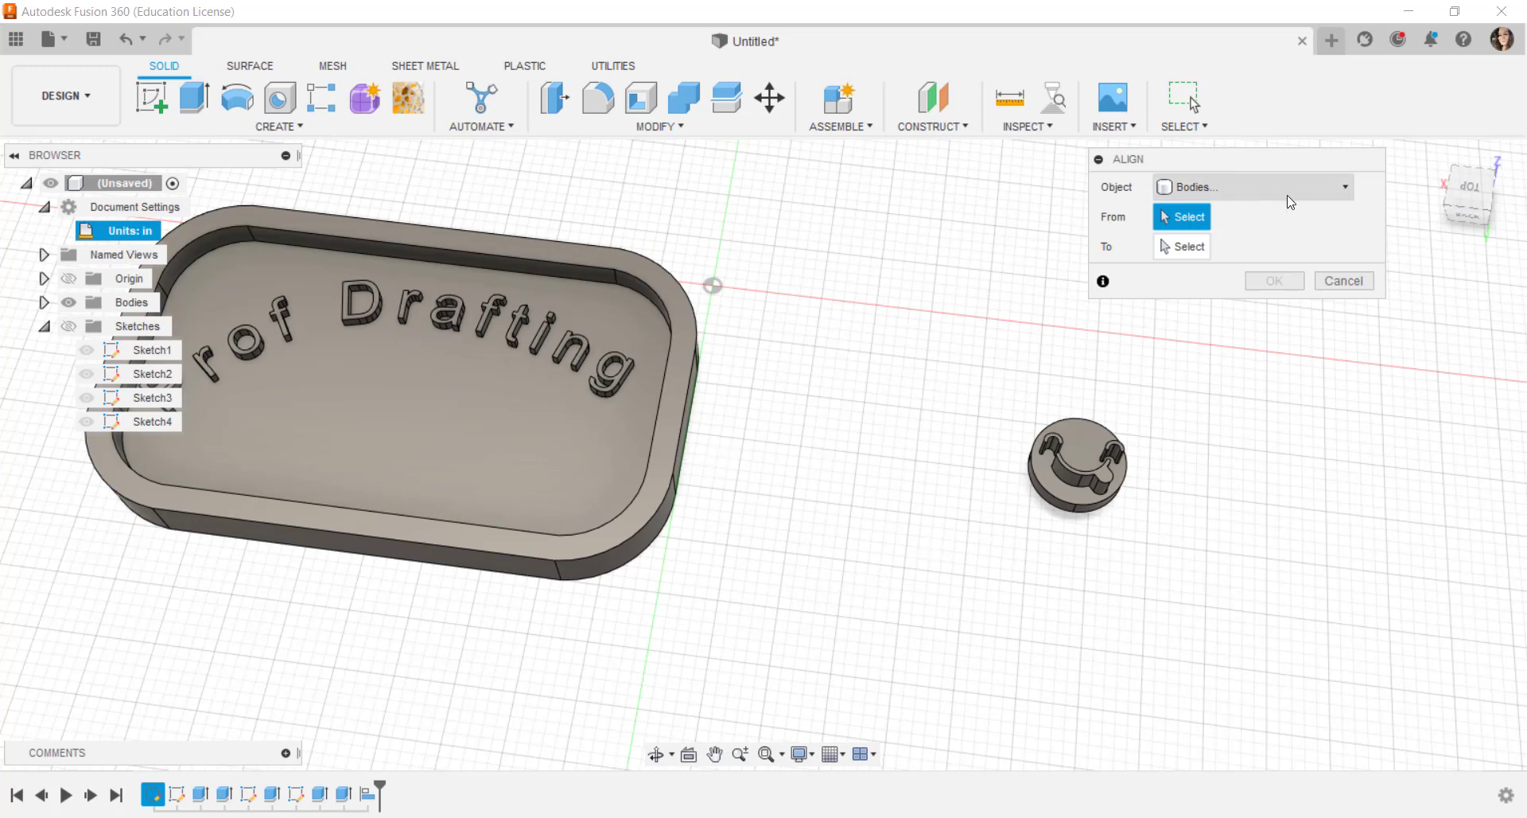
middle_click_drag(927, 518, 886, 341, "shift")
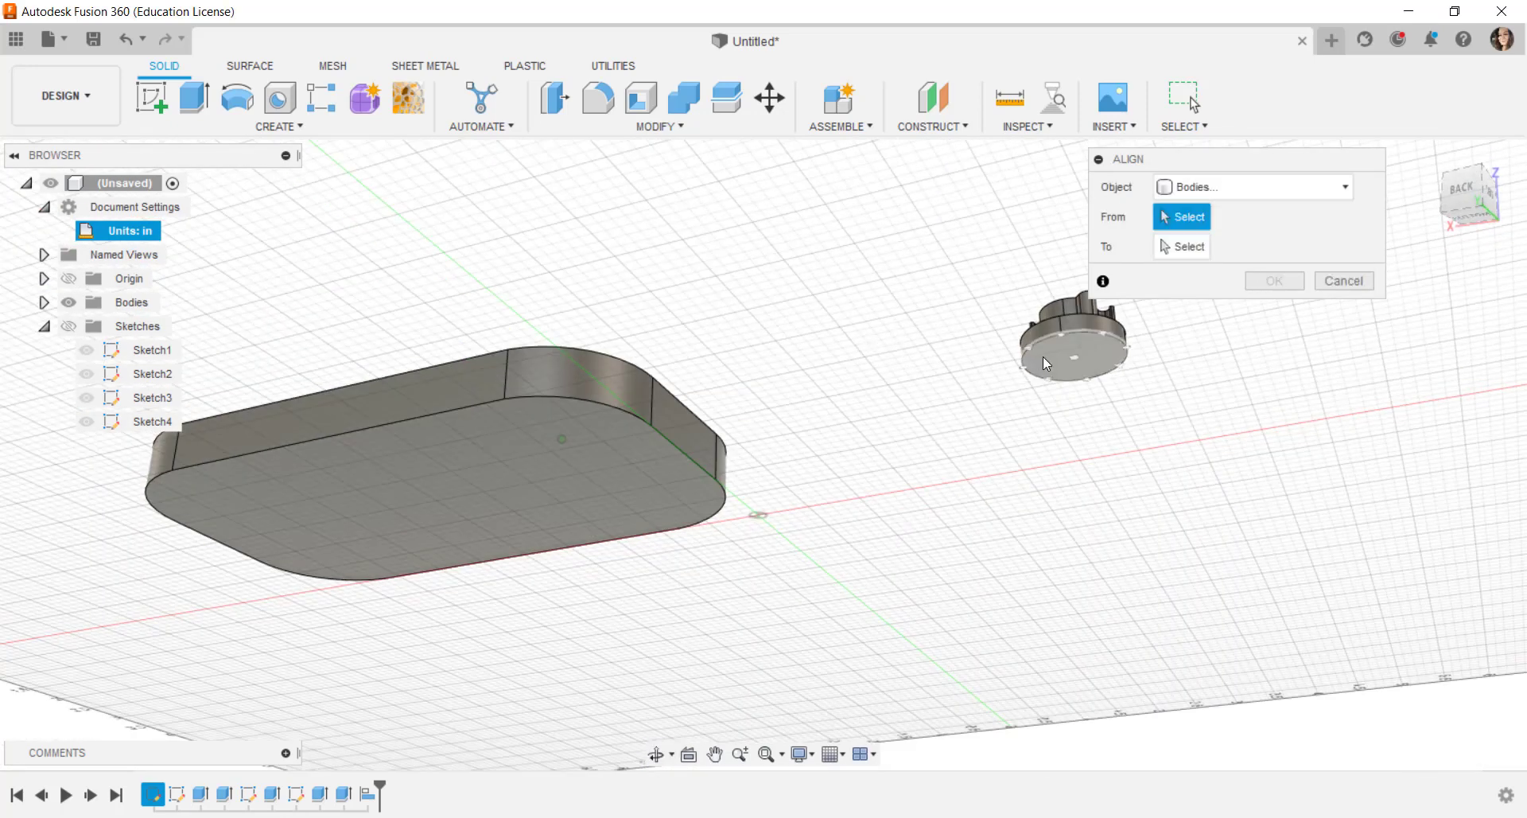
left_click(1077, 362)
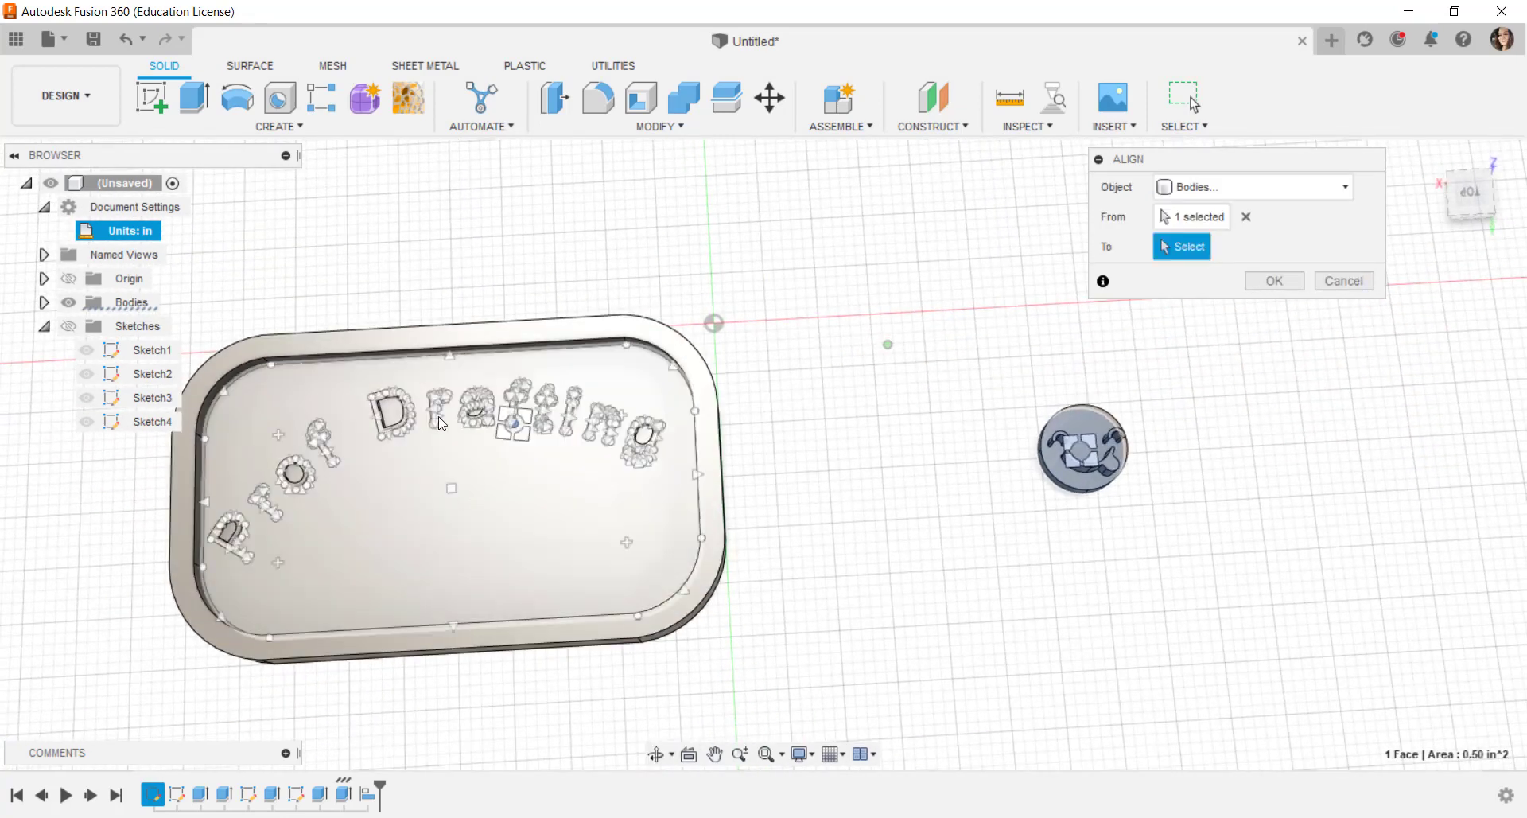
left_click(449, 498)
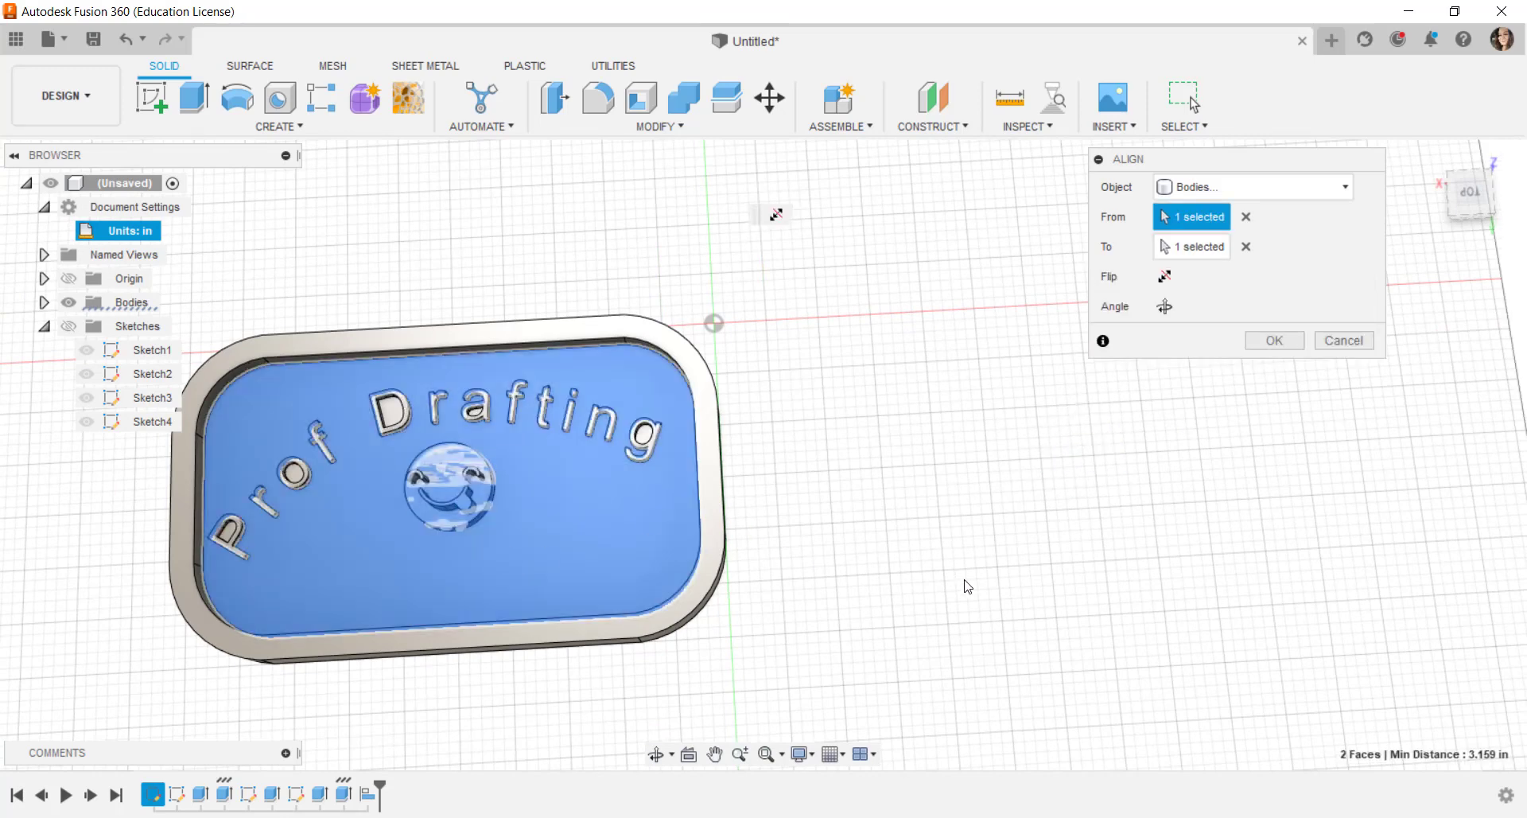
middle_click_drag(965, 586, 963, 534, "shift")
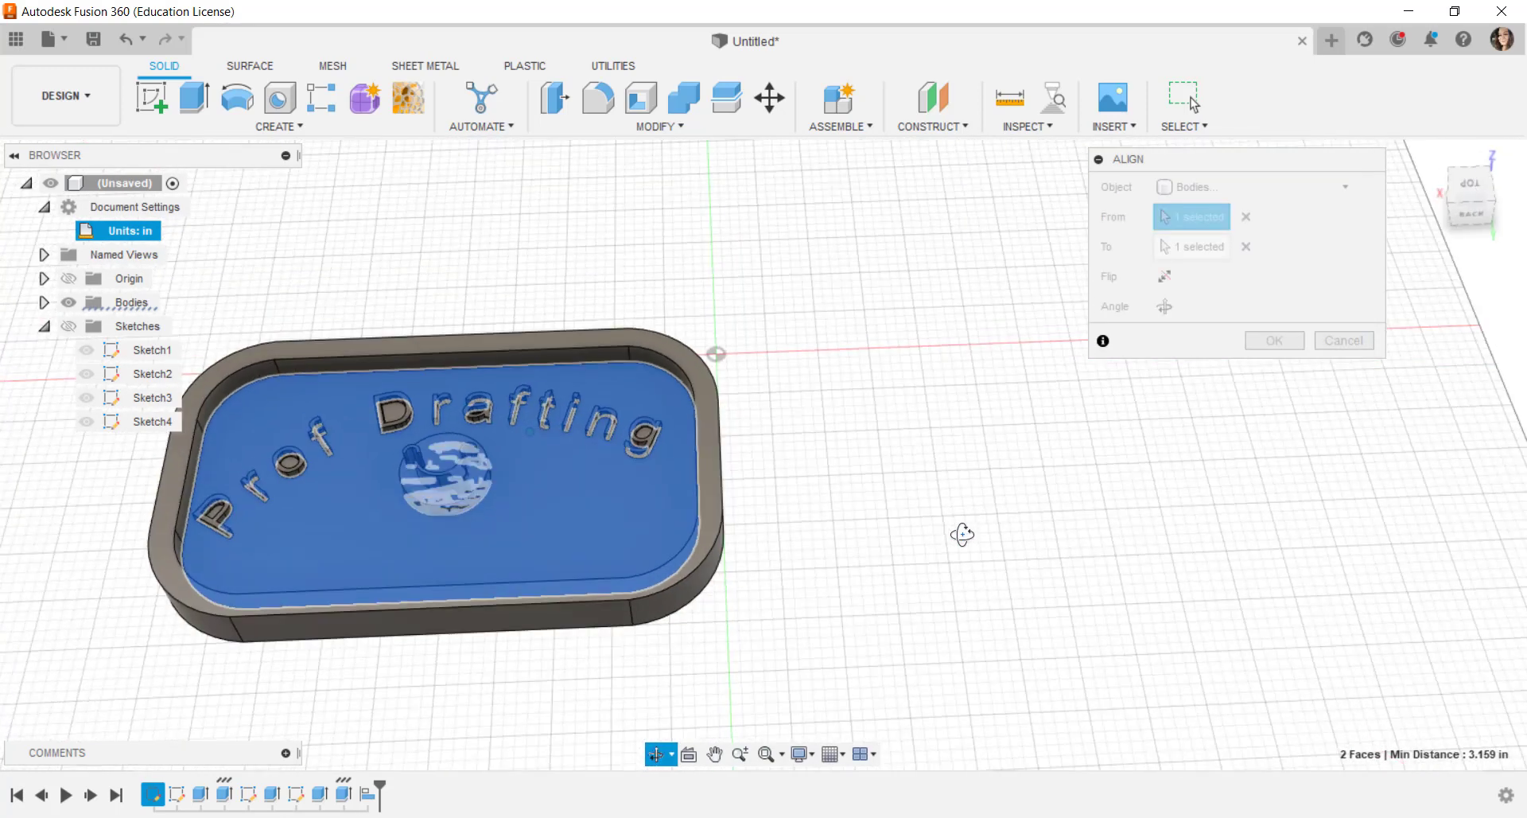
left_click(1273, 340)
middle_click_drag(965, 477, 1239, 524, "shift")
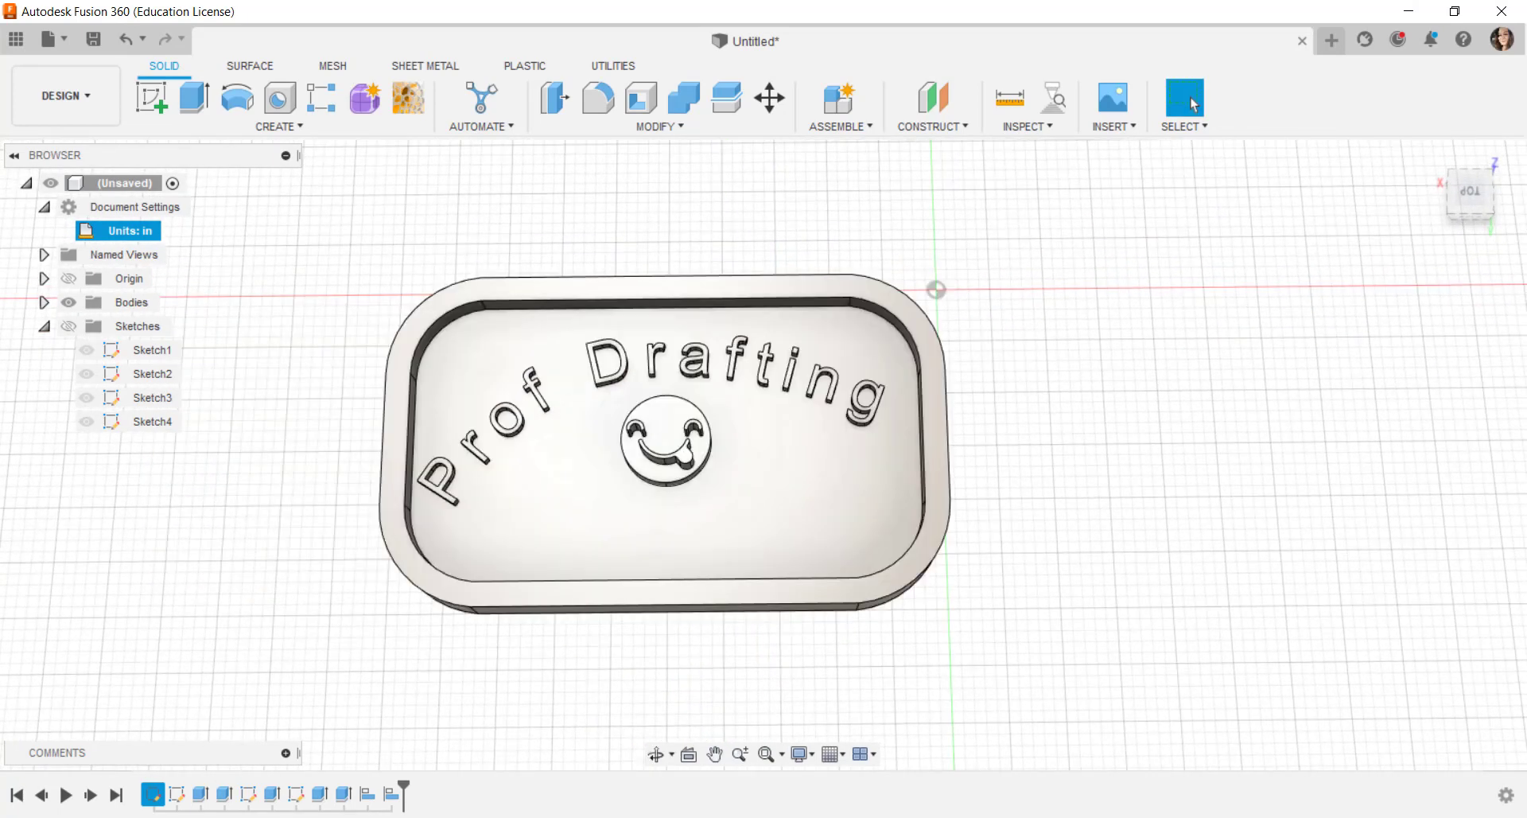